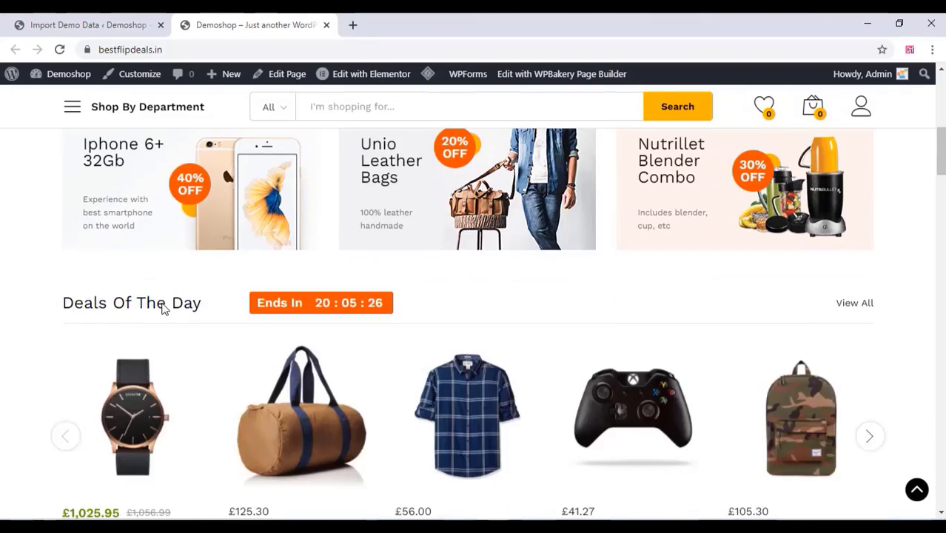
# Look over the finished Demoshop store: its home page, the checkout form for the cart and the order confirmation page.
pyautogui.scroll(-10, 164, 310)
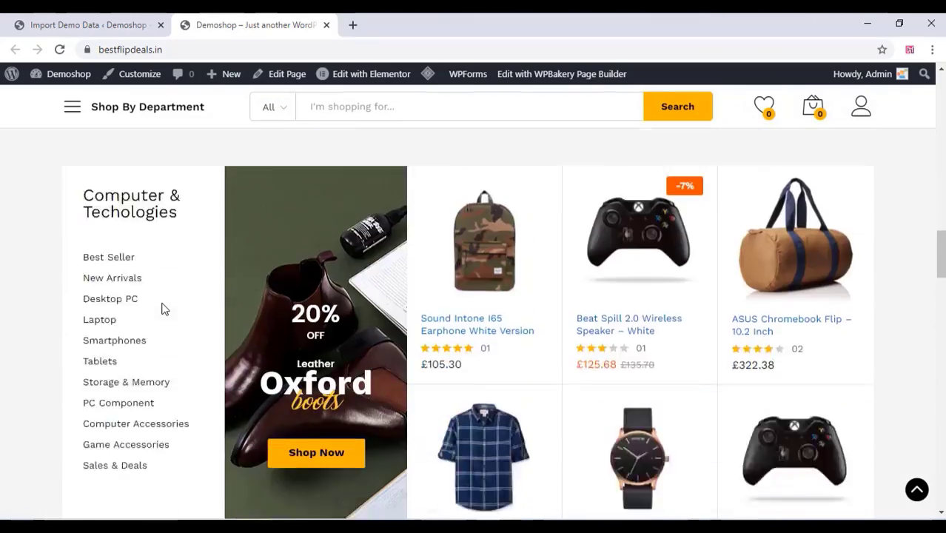
pyautogui.scroll(-10, 164, 309)
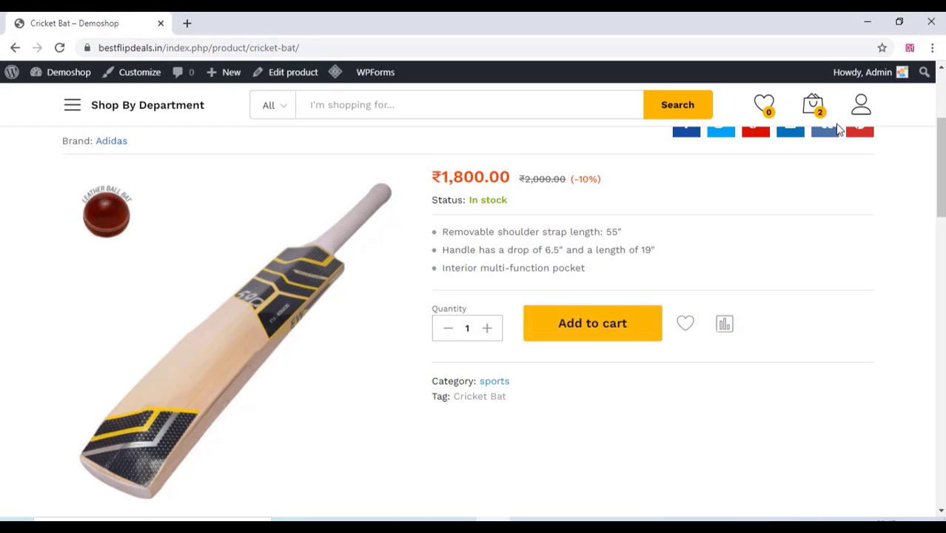
pyautogui.moveTo(817, 115)
pyautogui.click(789, 337)
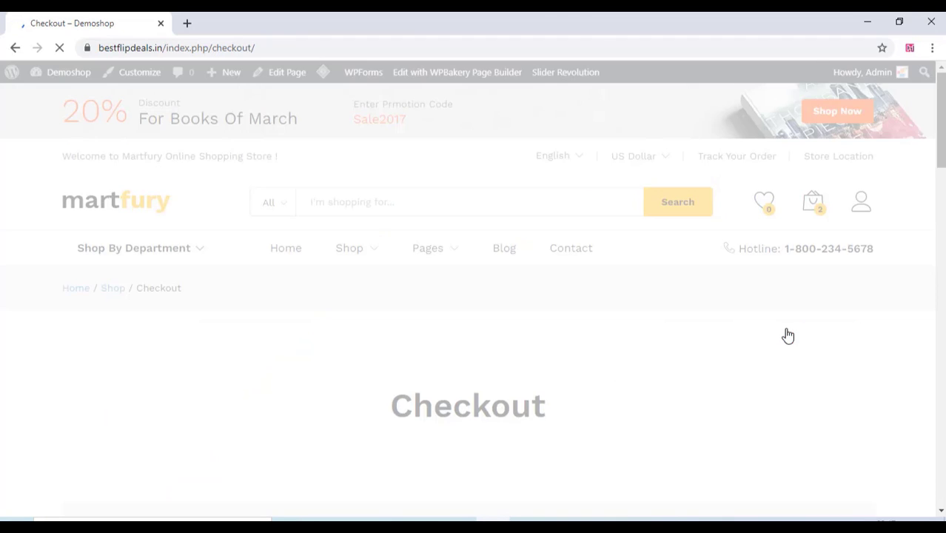
pyautogui.scroll(-5, 392, 262)
pyautogui.scroll(-3, 126, 311)
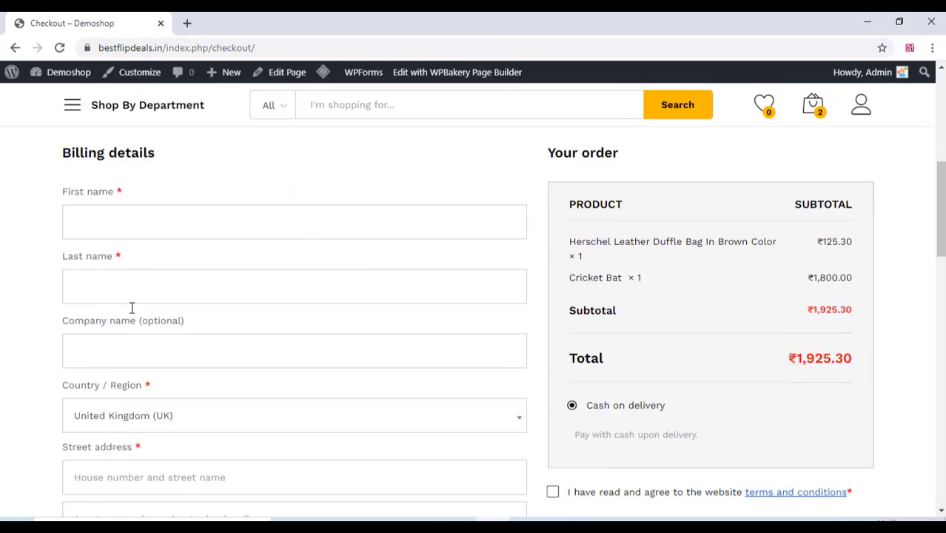
pyautogui.scroll(2, 121, 235)
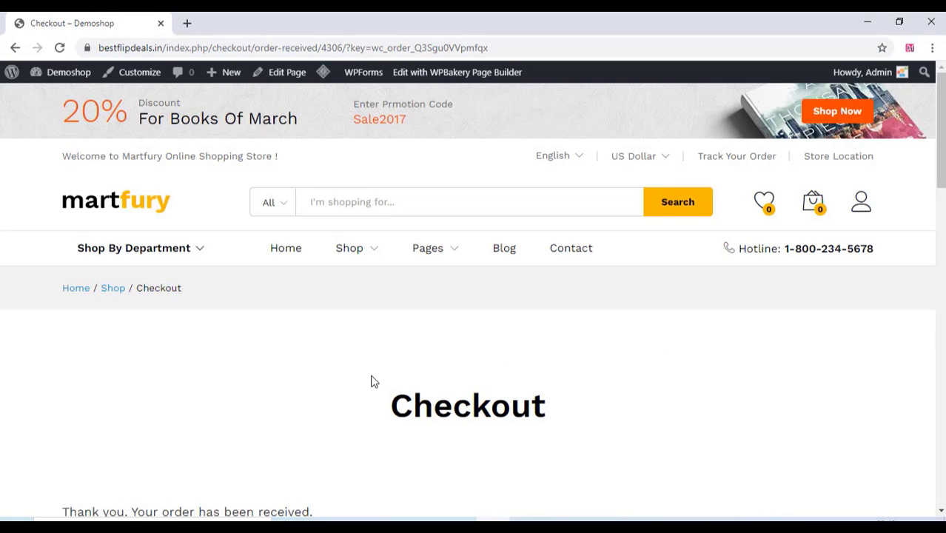
pyautogui.scroll(-4, 376, 382)
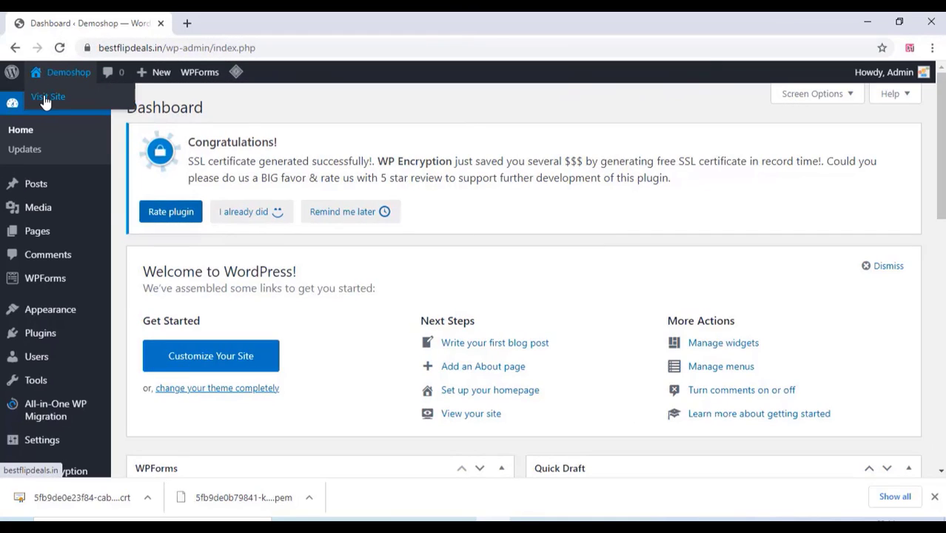
# Open the Demoshop site in a new browser tab and look over its default front page.
pyautogui.rightClick(43, 97)
pyautogui.click(98, 107)
pyautogui.click(225, 23)
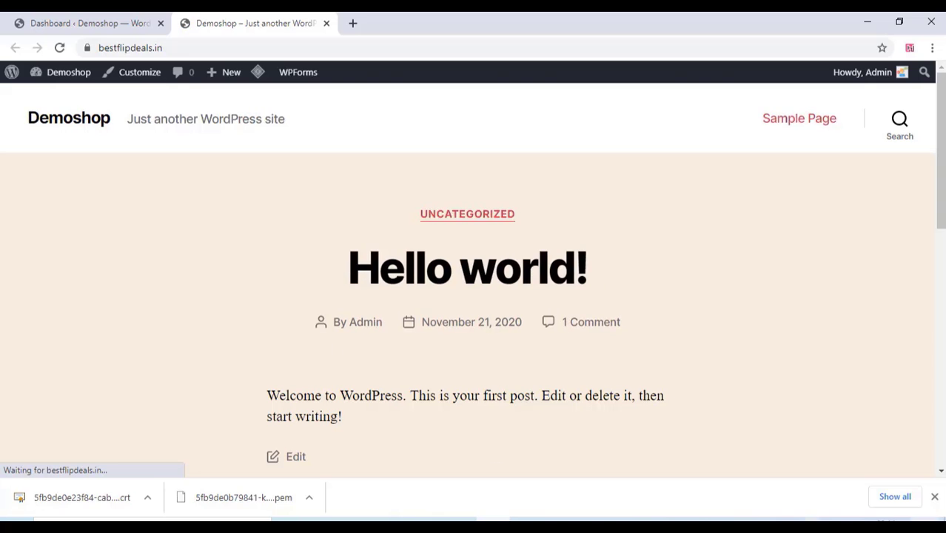
pyautogui.click(934, 497)
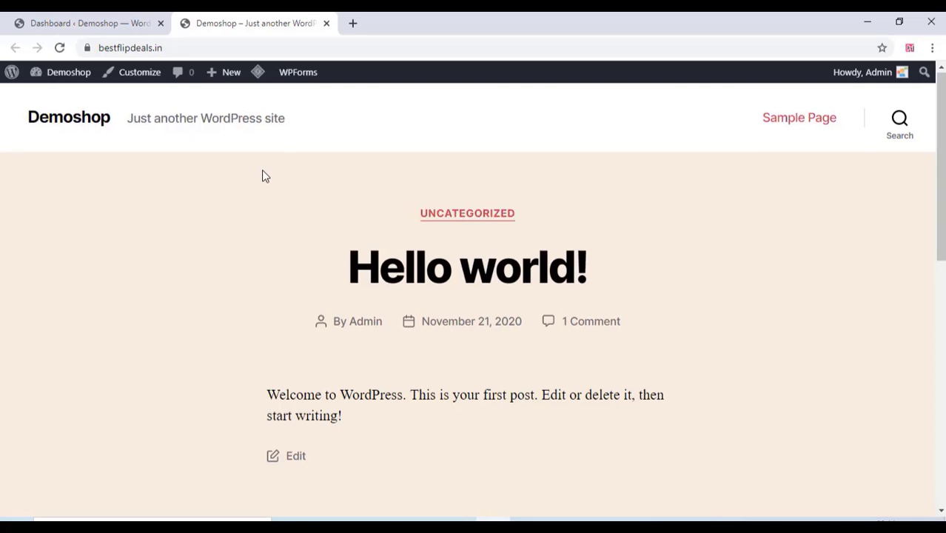
pyautogui.scroll(-10, 266, 193)
pyautogui.scroll(8, 178, 306)
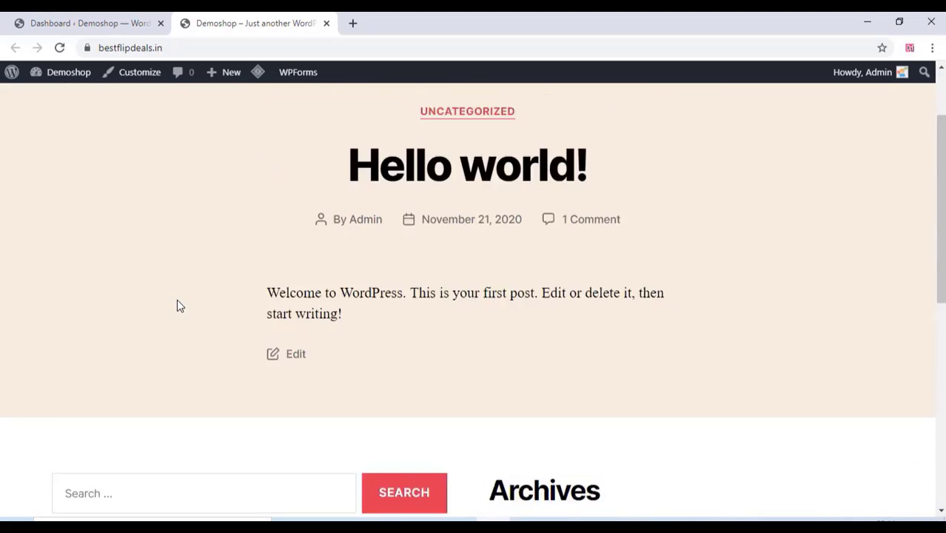
# Upload the martfury theme archive from the Desktop to the WordPress site, install it and activate it.
pyautogui.click(62, 18)
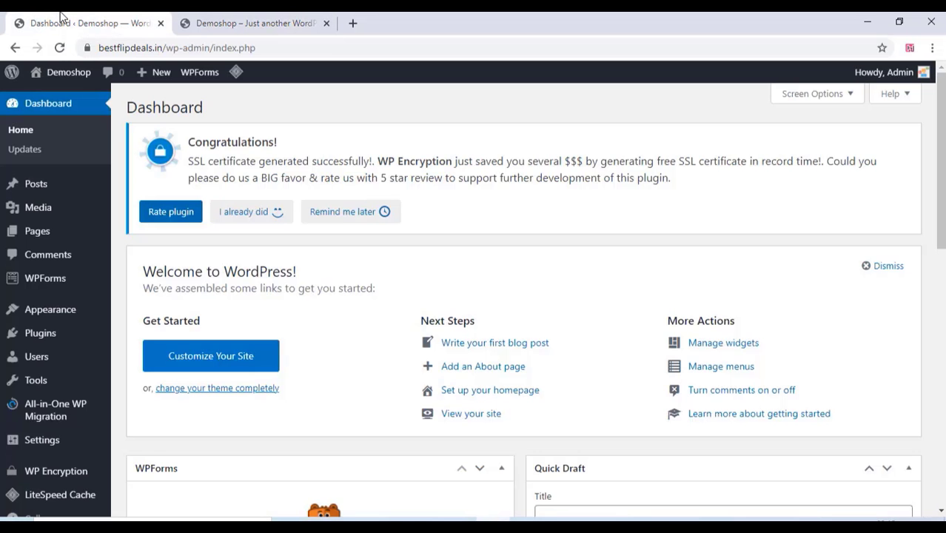
pyautogui.moveTo(74, 314)
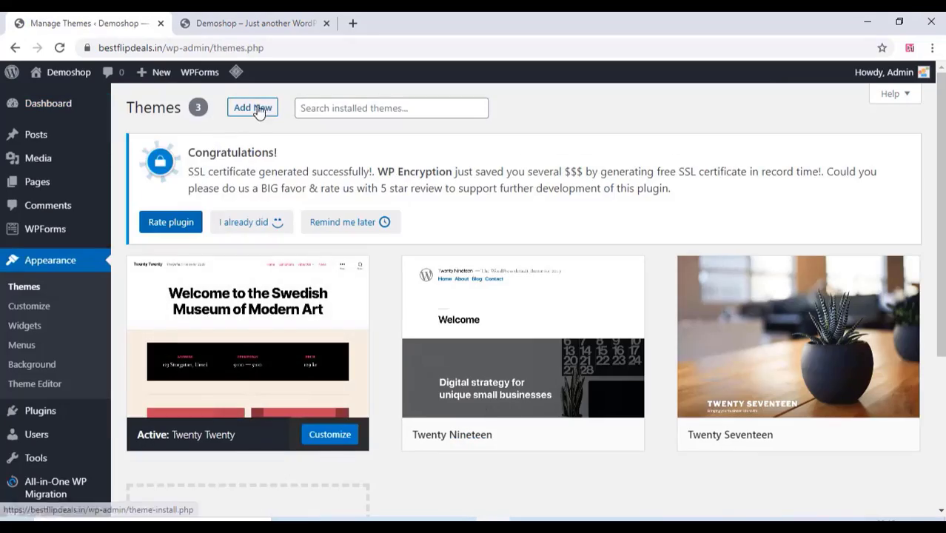
pyautogui.click(259, 111)
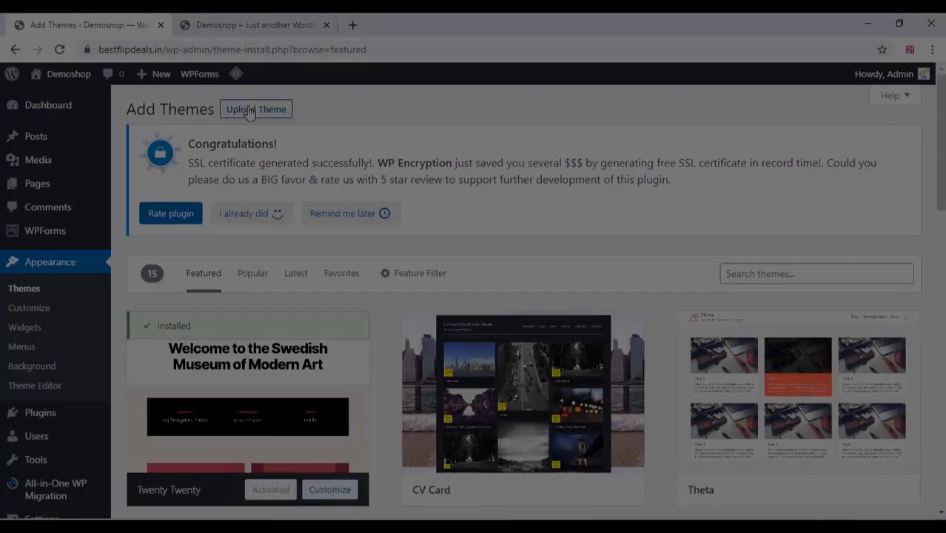
pyautogui.click(252, 109)
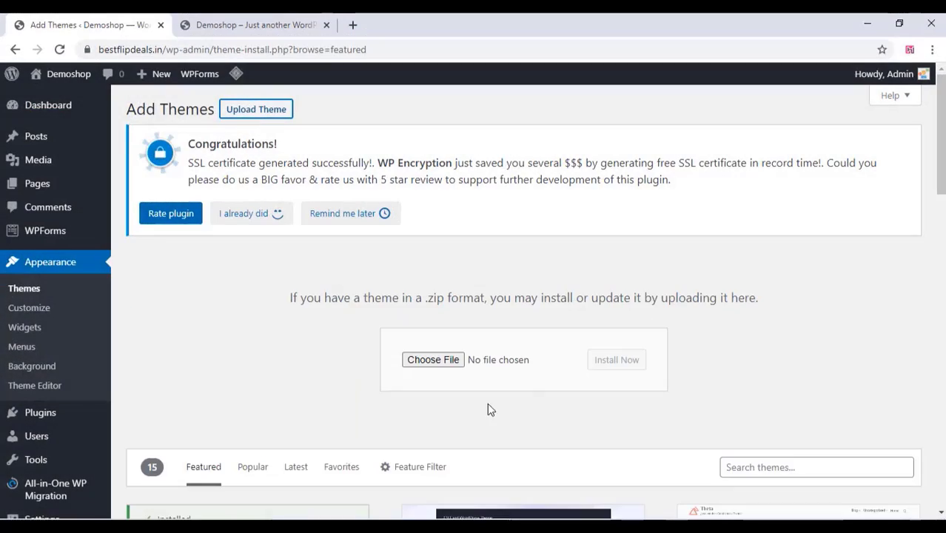
pyautogui.click(437, 362)
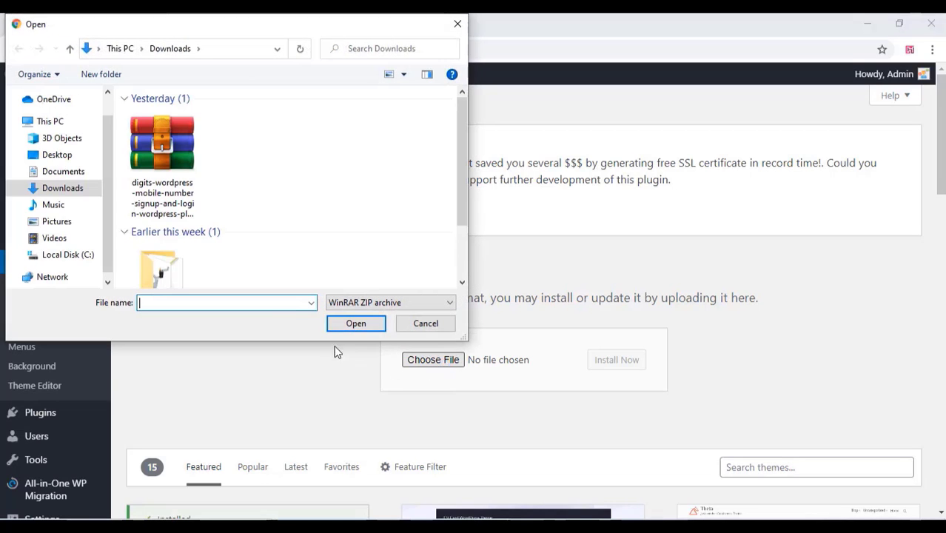
pyautogui.click(53, 154)
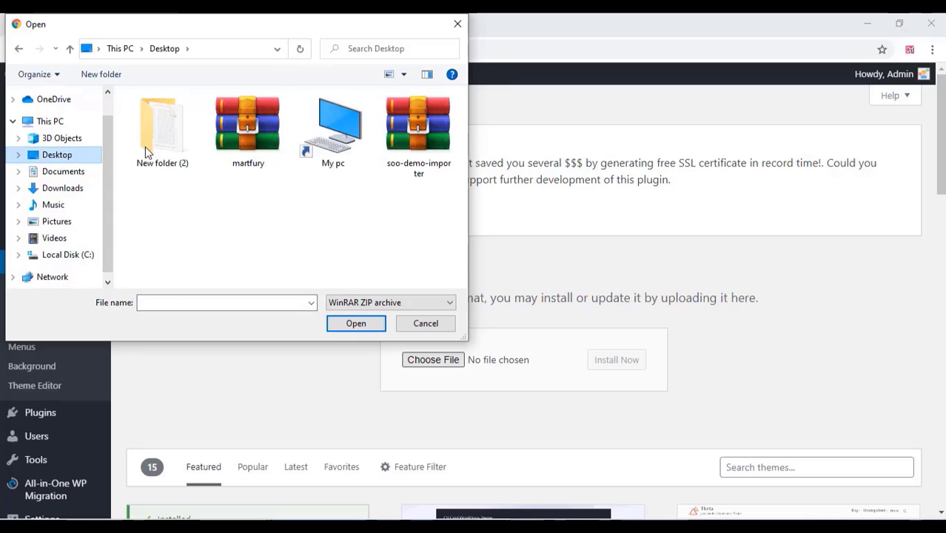
pyautogui.click(261, 151)
pyautogui.click(354, 323)
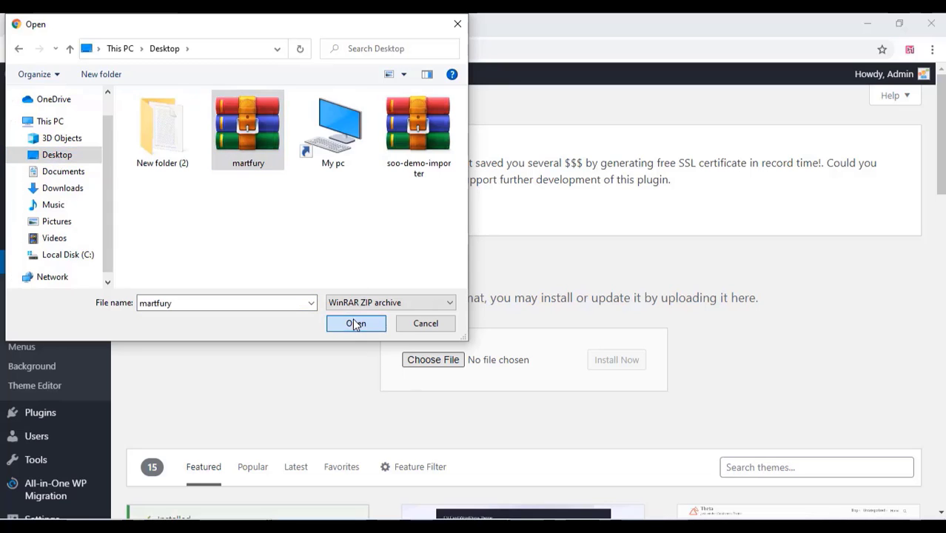
pyautogui.click(616, 360)
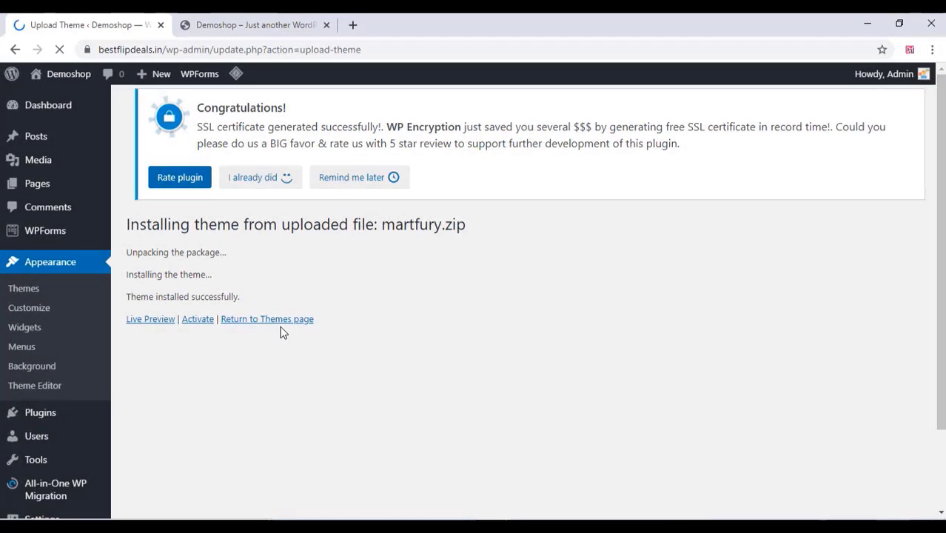
pyautogui.click(200, 323)
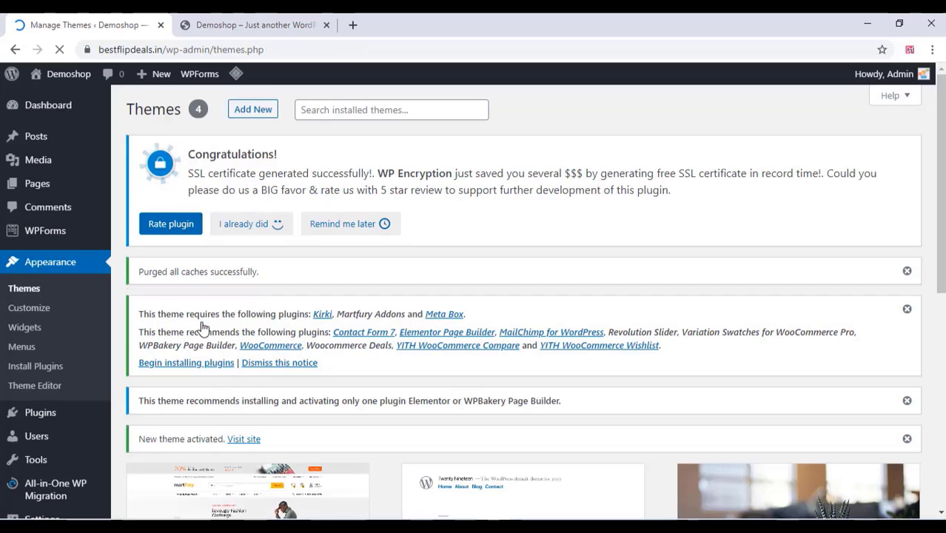
# Install all the plugins that the new theme requires and recommends in one bulk action.
pyautogui.scroll(-1, 186, 289)
pyautogui.click(172, 294)
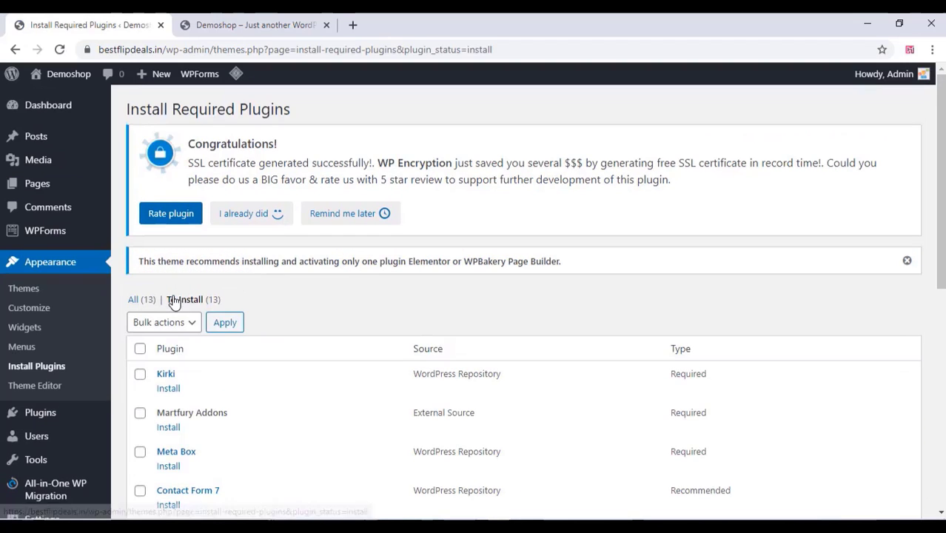
pyautogui.click(140, 349)
pyautogui.click(194, 326)
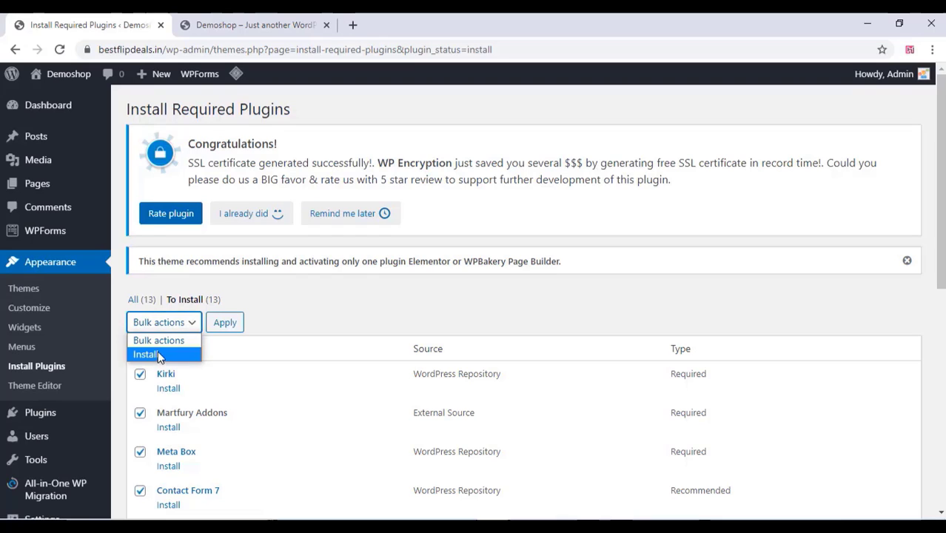
pyautogui.click(158, 352)
pyautogui.click(226, 324)
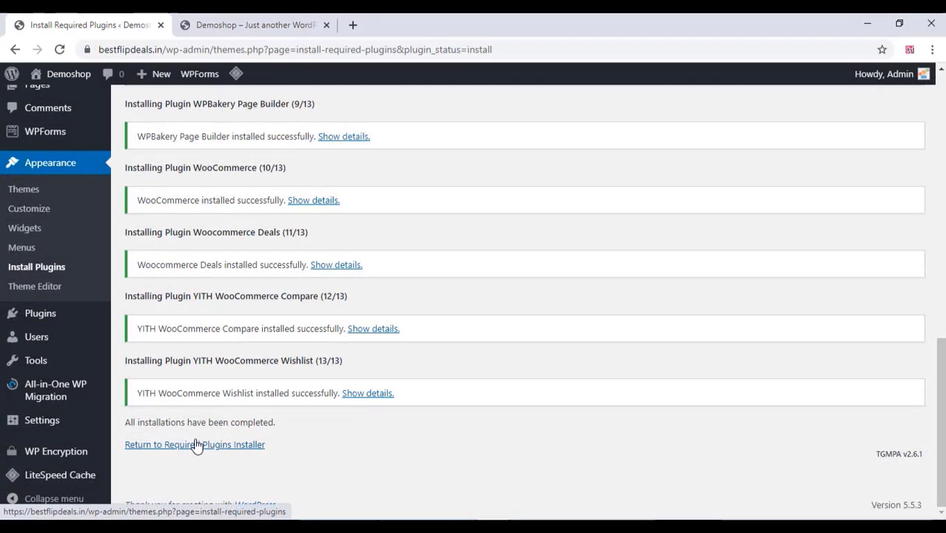
# Return to the required plugins list and activate all the listed plugins in bulk.
pyautogui.click(197, 445)
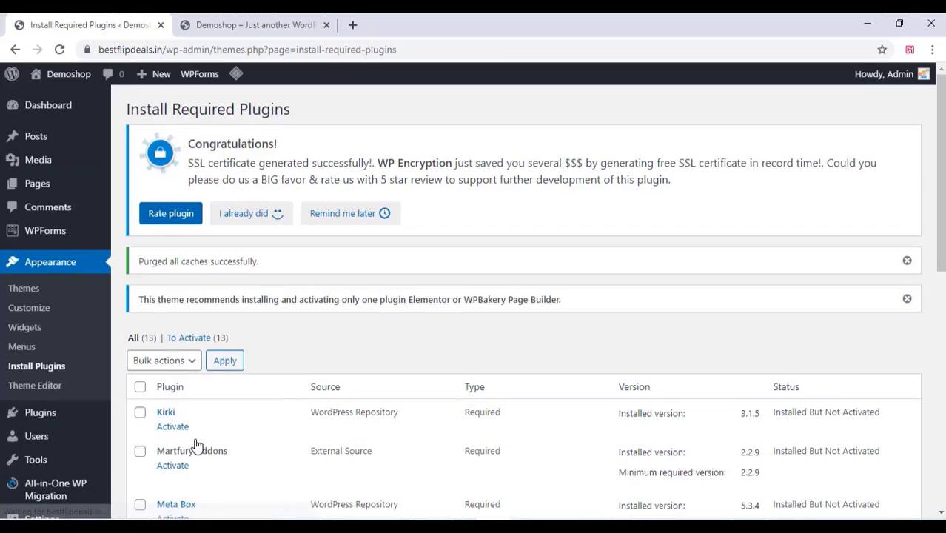
pyautogui.click(139, 389)
pyautogui.click(167, 361)
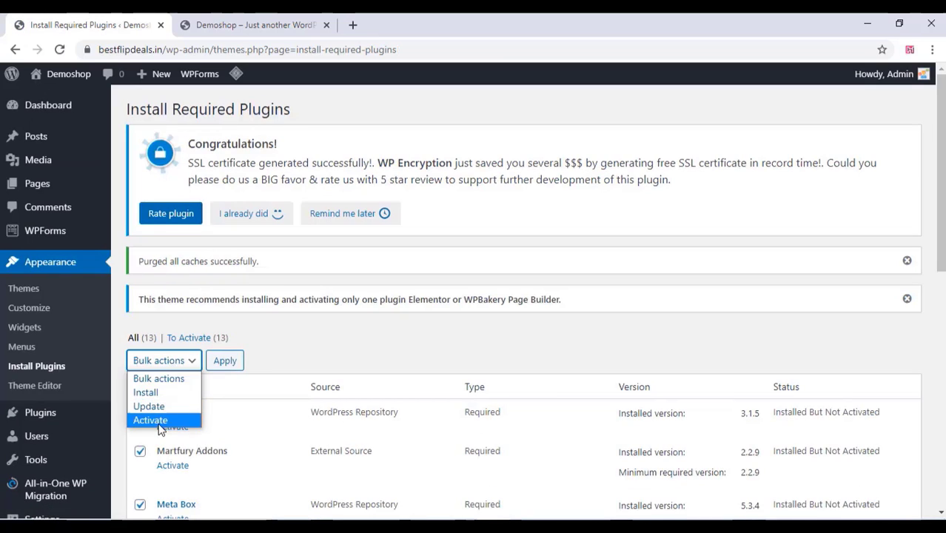
pyautogui.click(156, 421)
pyautogui.click(225, 361)
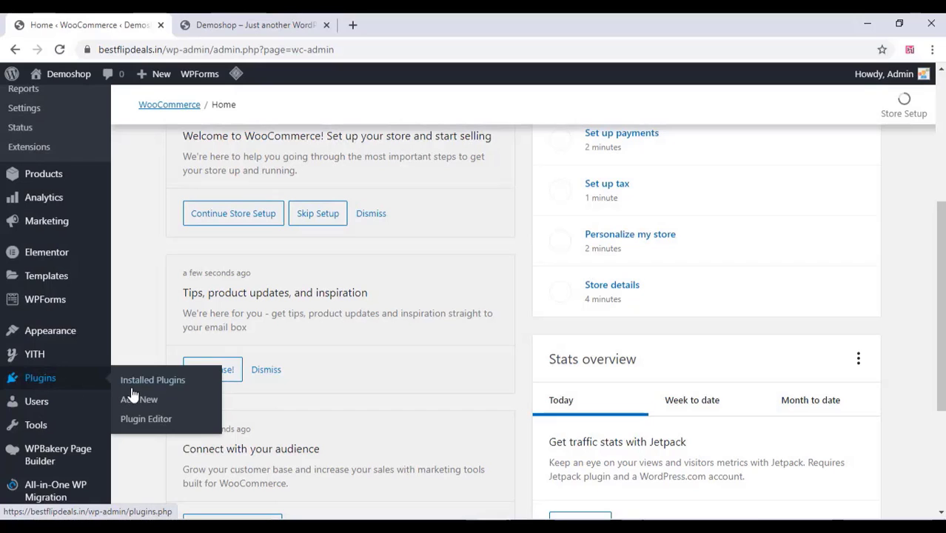
# Upload the soo-demo-importer plugin archive from the Desktop and install it.
pyautogui.click(135, 402)
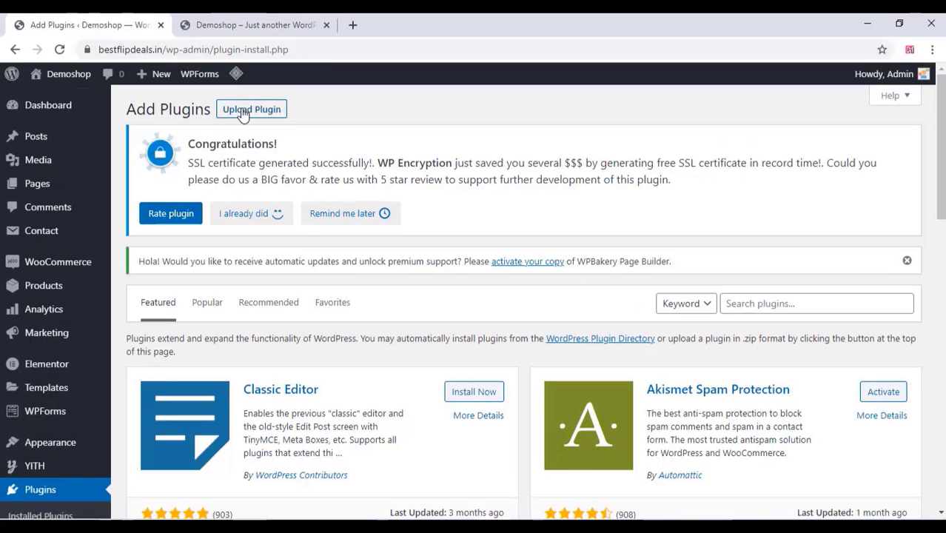
pyautogui.click(242, 113)
pyautogui.click(436, 399)
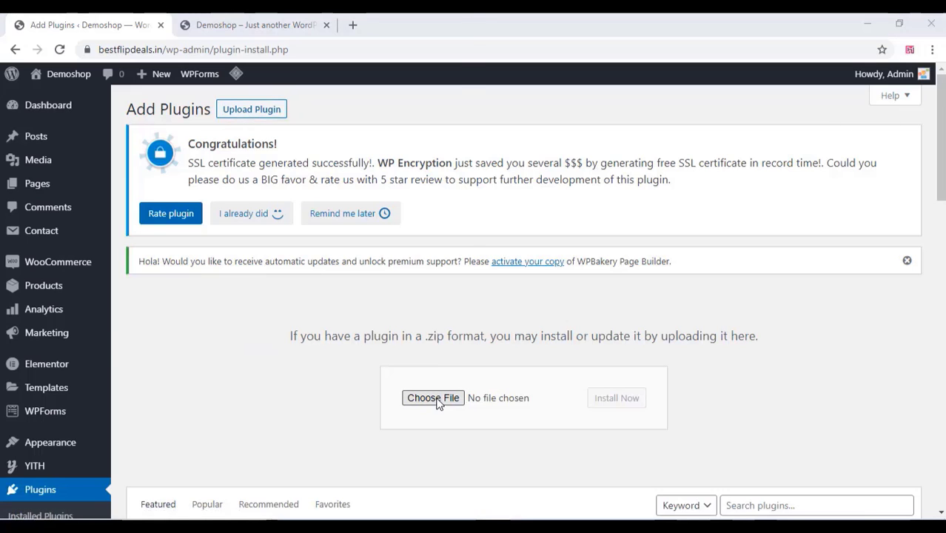
pyautogui.click(418, 134)
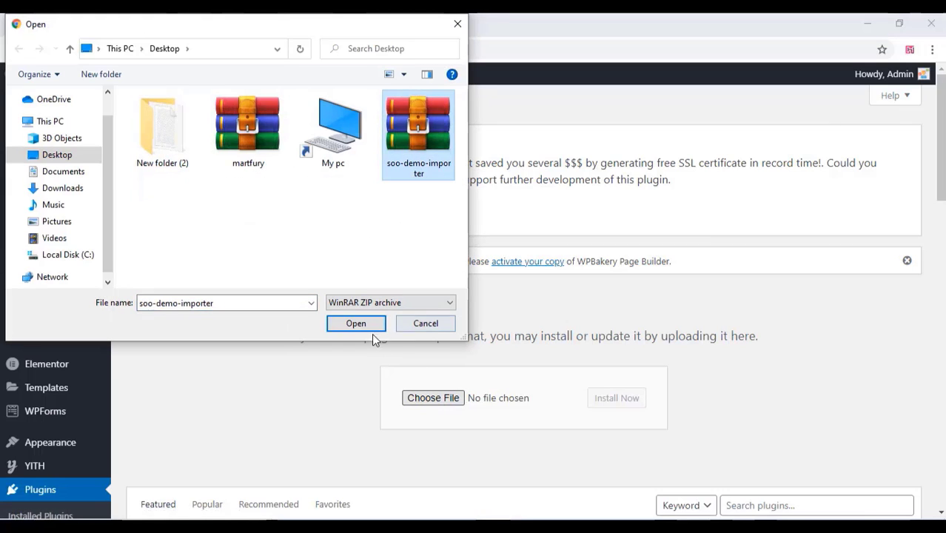
pyautogui.click(358, 323)
pyautogui.click(619, 399)
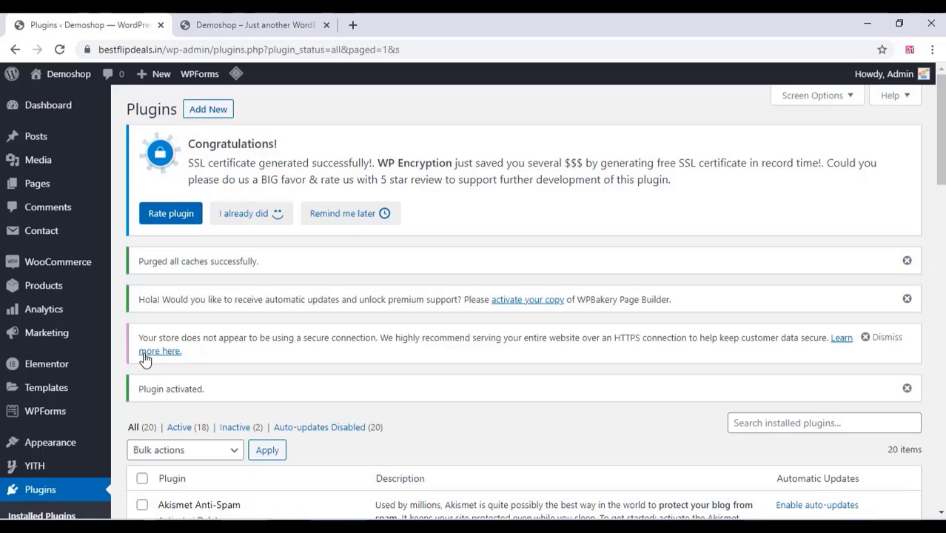
# Import the "Elementor - Marketplace V1 With AJAX" demo data for the theme.
pyautogui.scroll(-5, 44, 282)
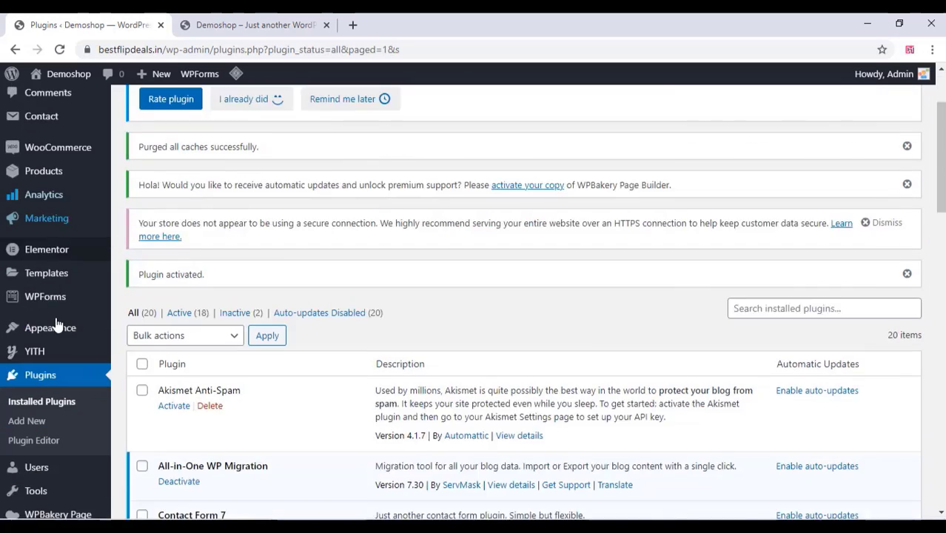
pyautogui.moveTo(56, 326)
pyautogui.scroll(2, 56, 326)
pyautogui.moveTo(59, 255)
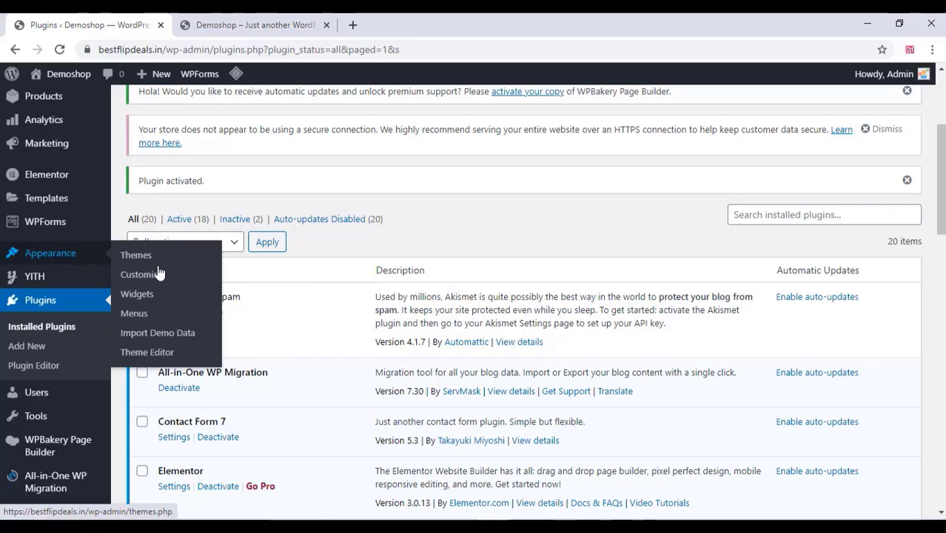
pyautogui.click(160, 335)
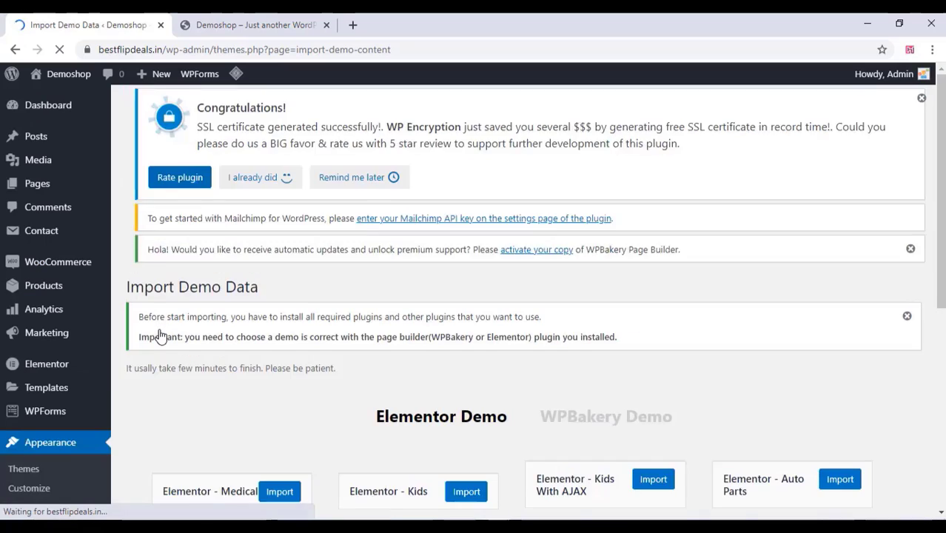
pyautogui.scroll(-5, 249, 331)
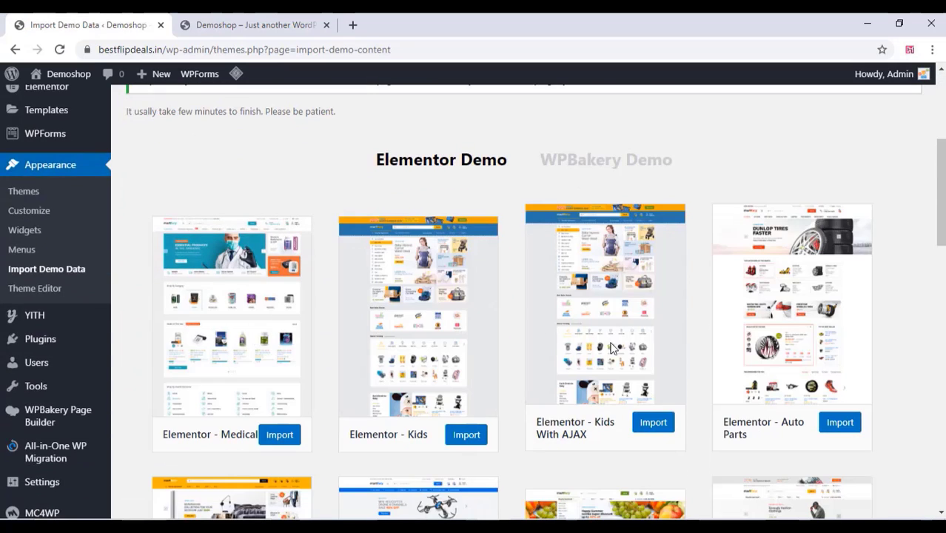
pyautogui.scroll(-4, 613, 348)
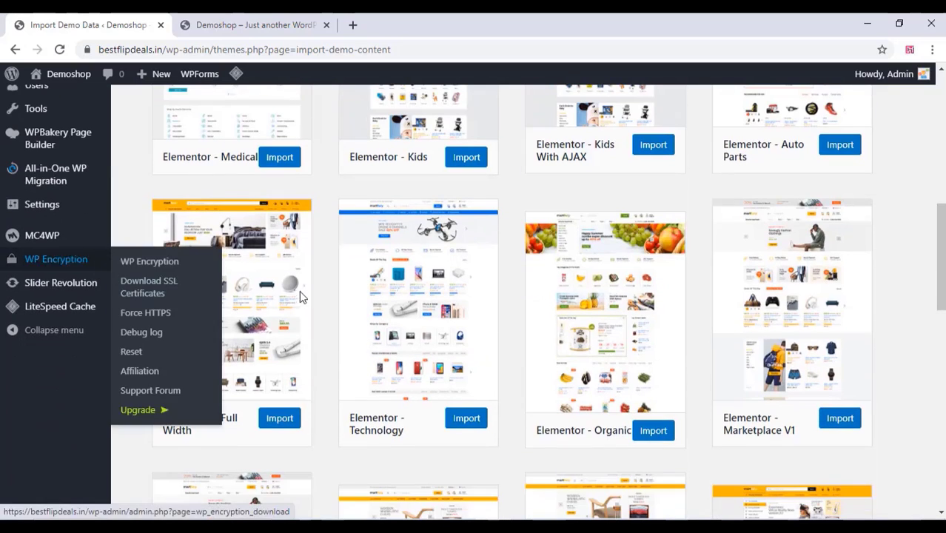
pyautogui.scroll(3, 299, 298)
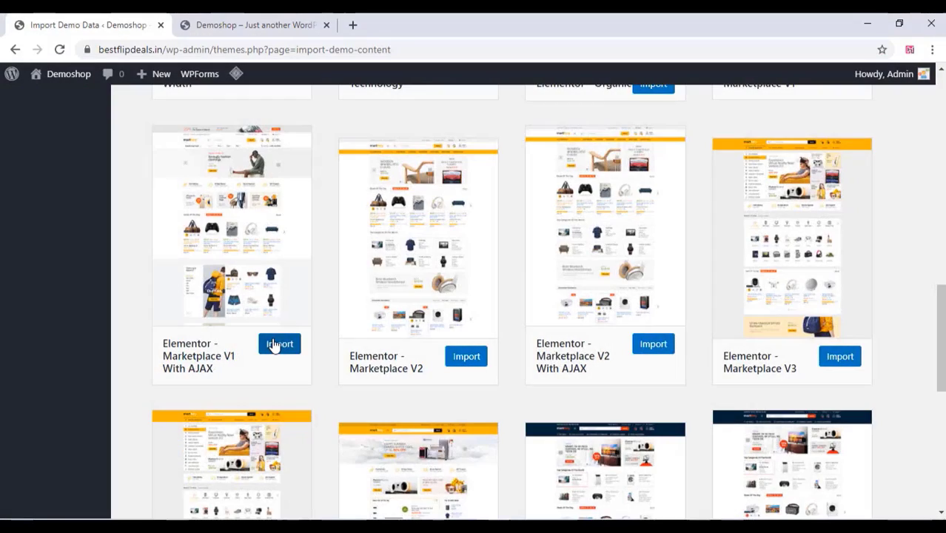
pyautogui.click(279, 343)
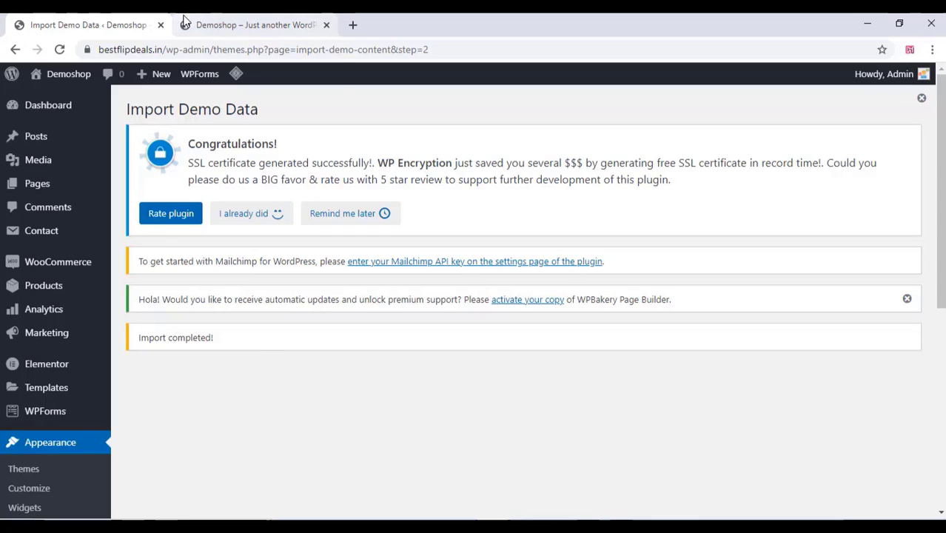
# Reload the storefront homepage, dismiss the 25% discount popup and look through the imported demo content down to the footer.
pyautogui.click(219, 19)
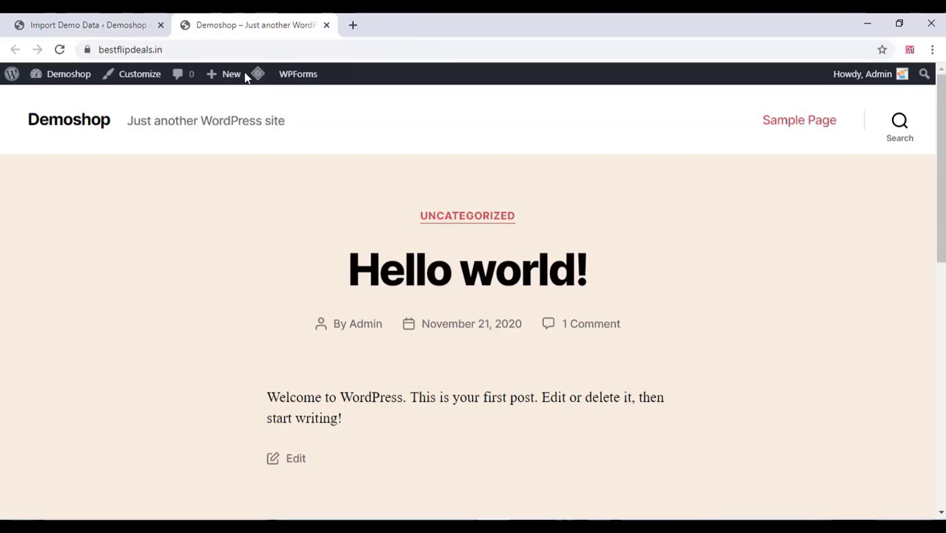
pyautogui.rightClick(198, 236)
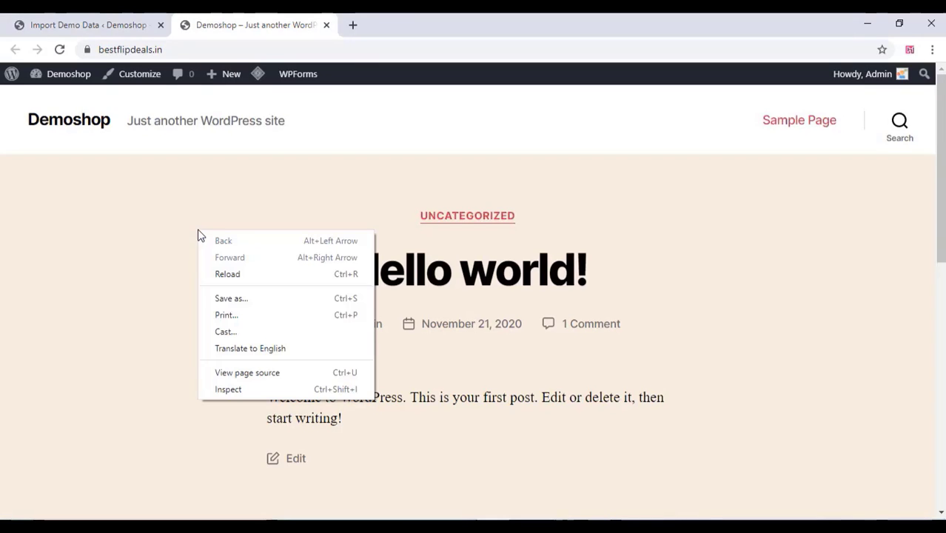
pyautogui.click(246, 273)
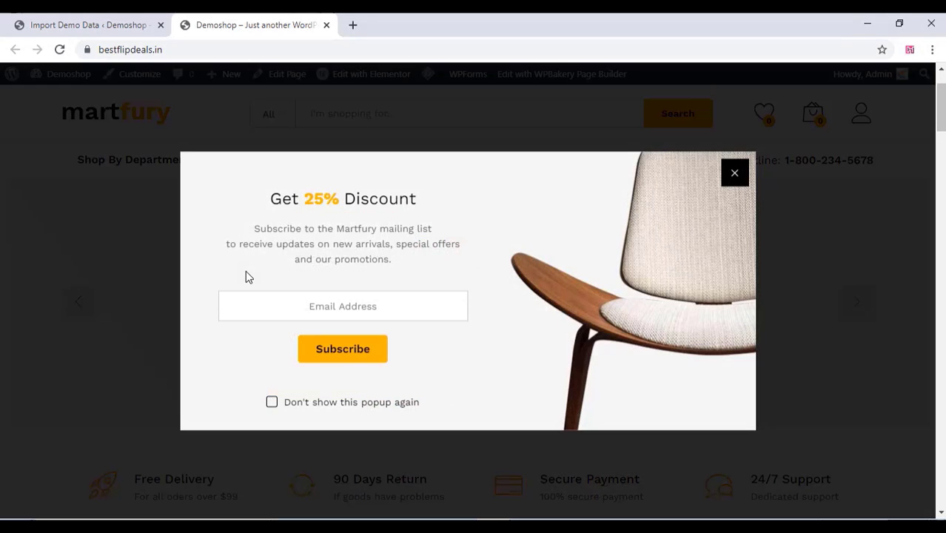
pyautogui.click(735, 174)
pyautogui.scroll(-5, 162, 307)
pyautogui.scroll(-15, 163, 307)
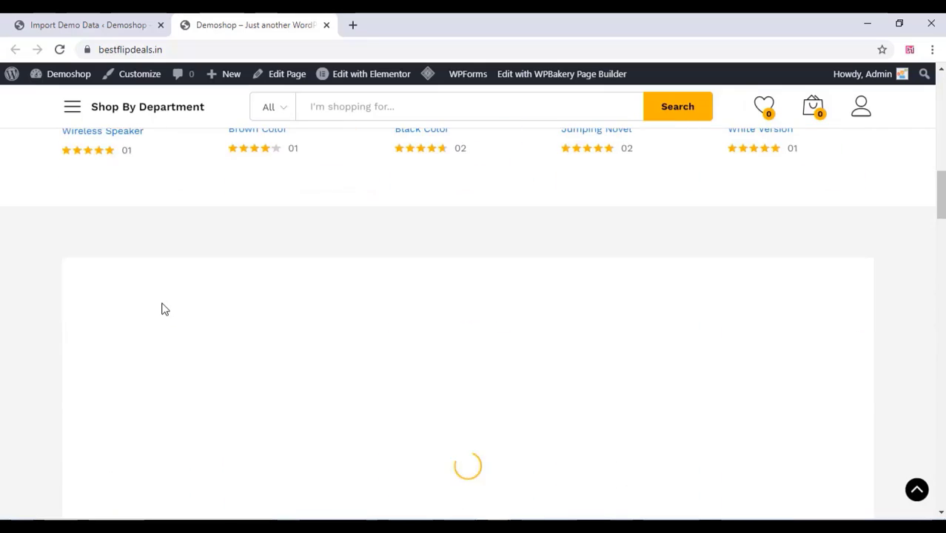
pyautogui.scroll(-15, 163, 309)
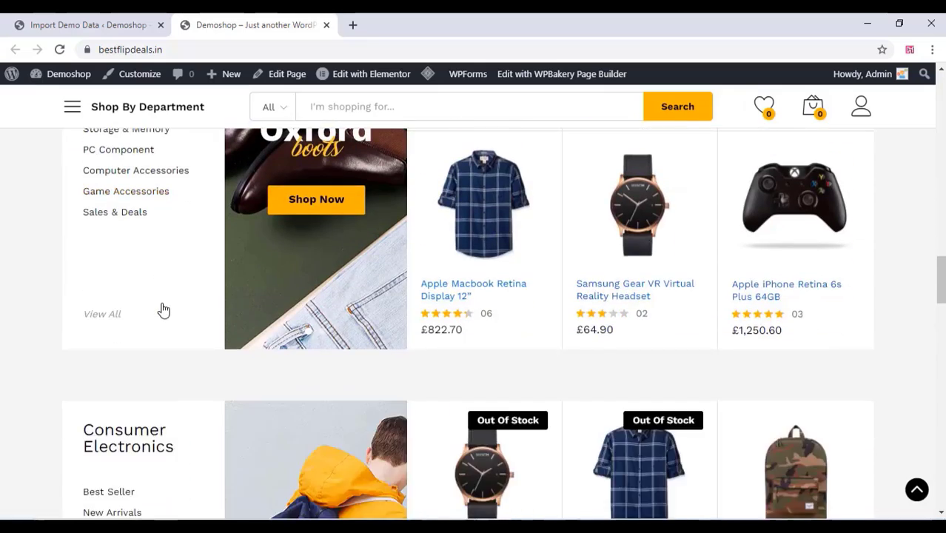
pyautogui.scroll(-10, 163, 309)
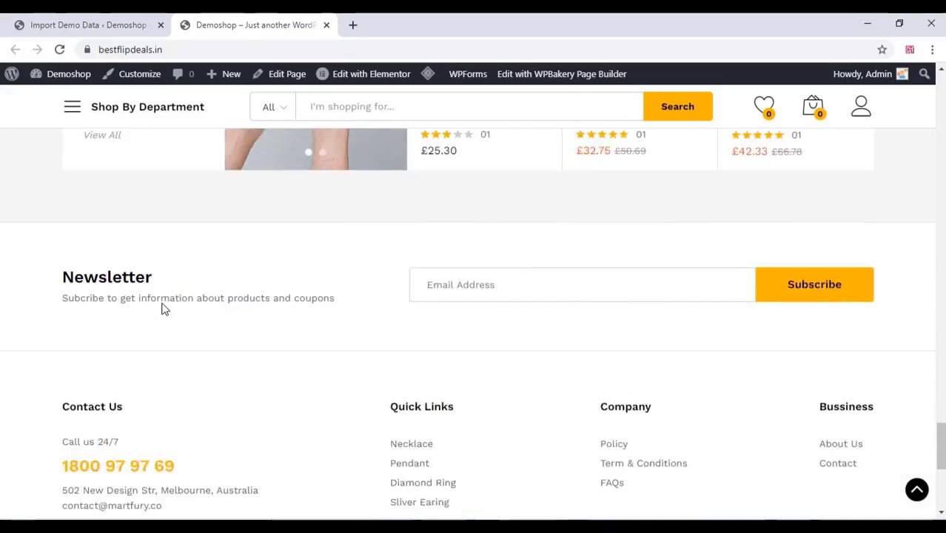
pyautogui.scroll(20, 163, 309)
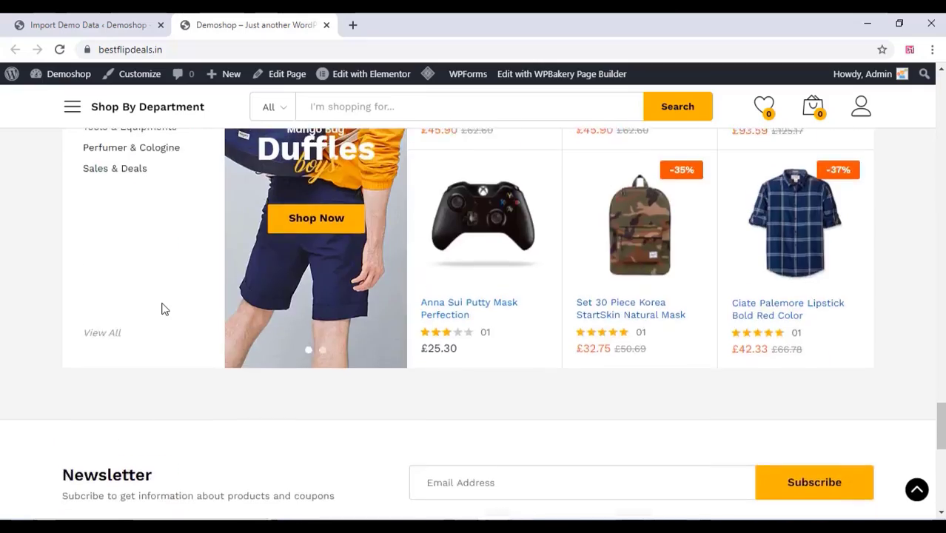
pyautogui.scroll(4, 165, 310)
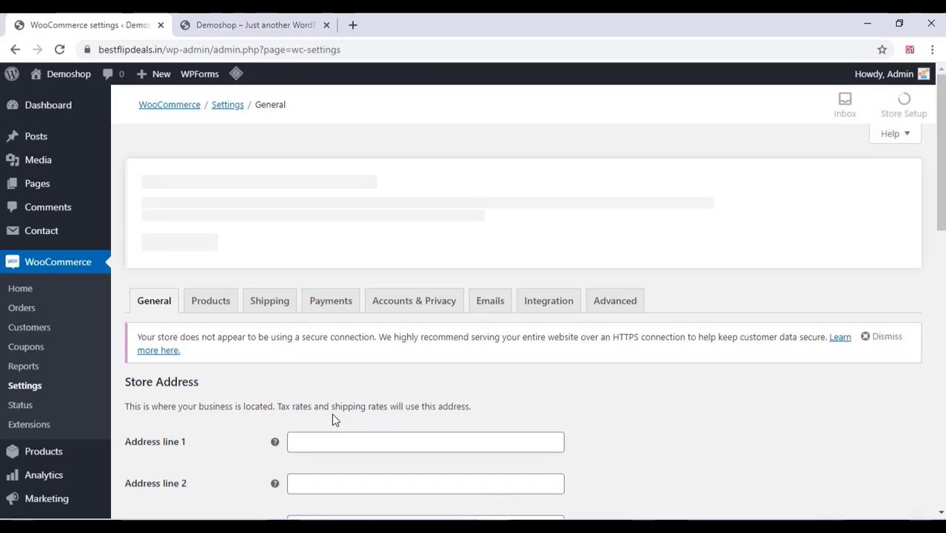
# Set the store address country/state to India — Andhra Pradesh in the WooCommerce general settings.
pyautogui.scroll(-5, 288, 374)
pyautogui.scroll(4, 320, 280)
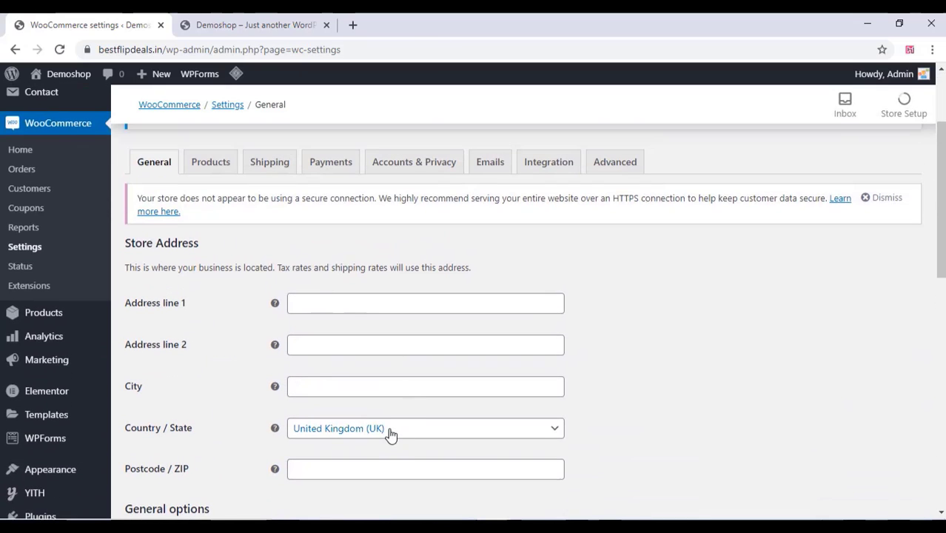
pyautogui.click(391, 432)
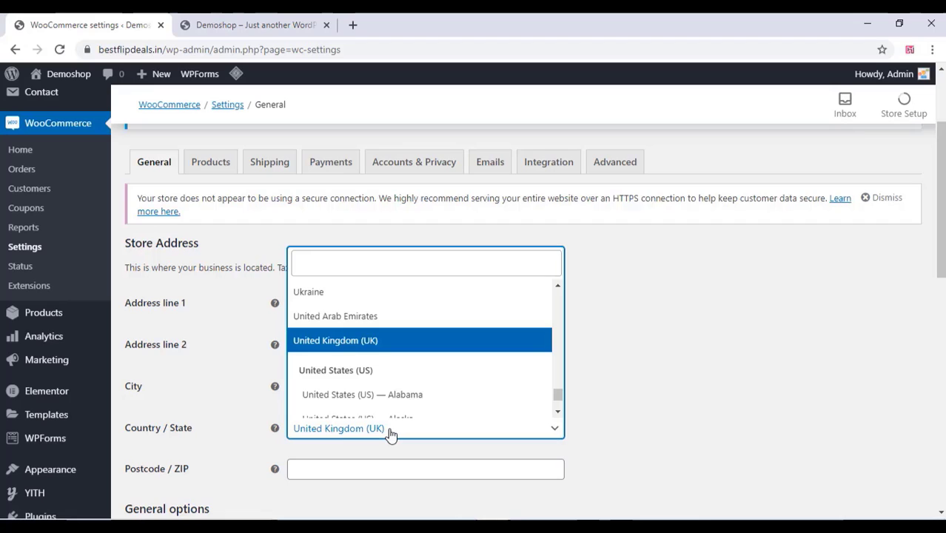
pyautogui.write('ind')
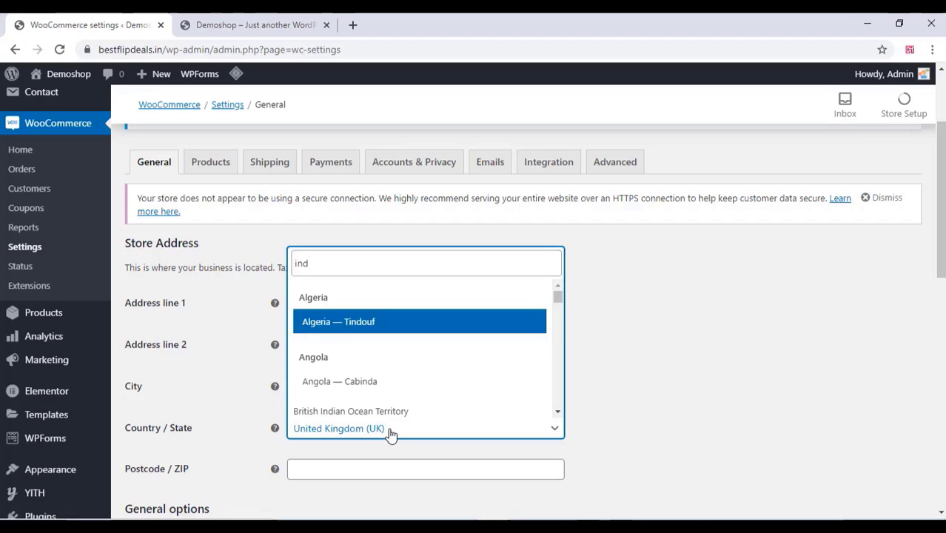
pyautogui.write('i')
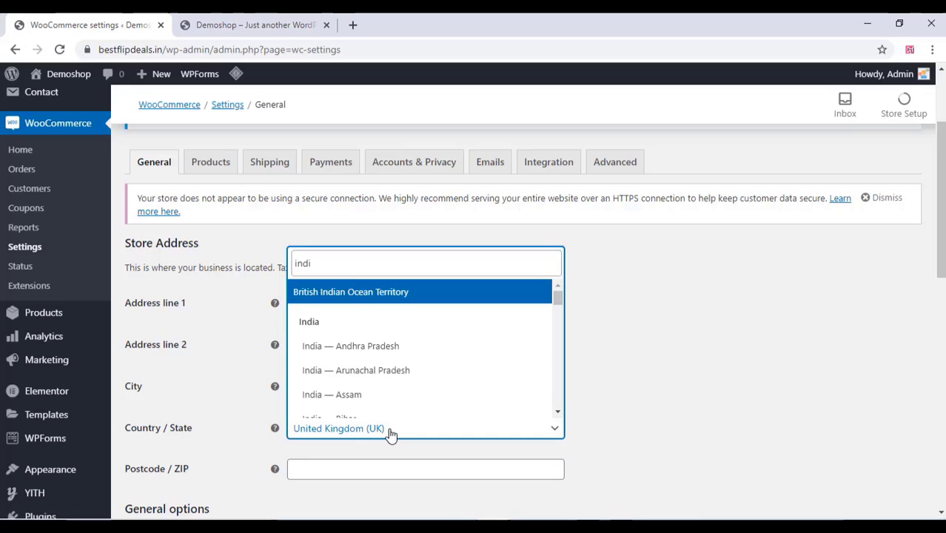
pyautogui.click(374, 346)
# Set the store currency to Indian rupee (₹) and save the general settings.
pyautogui.scroll(-3, 335, 350)
pyautogui.scroll(-1, 335, 350)
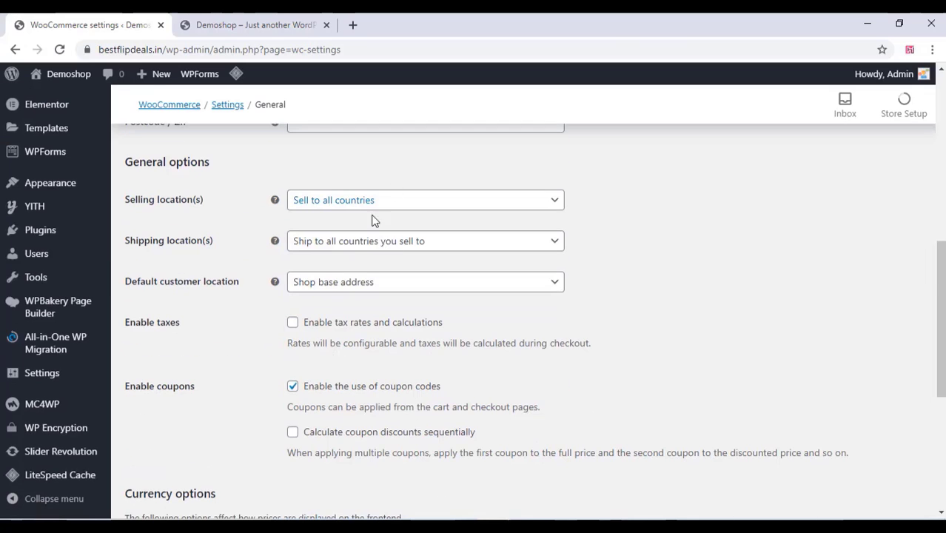
pyautogui.scroll(-3, 311, 333)
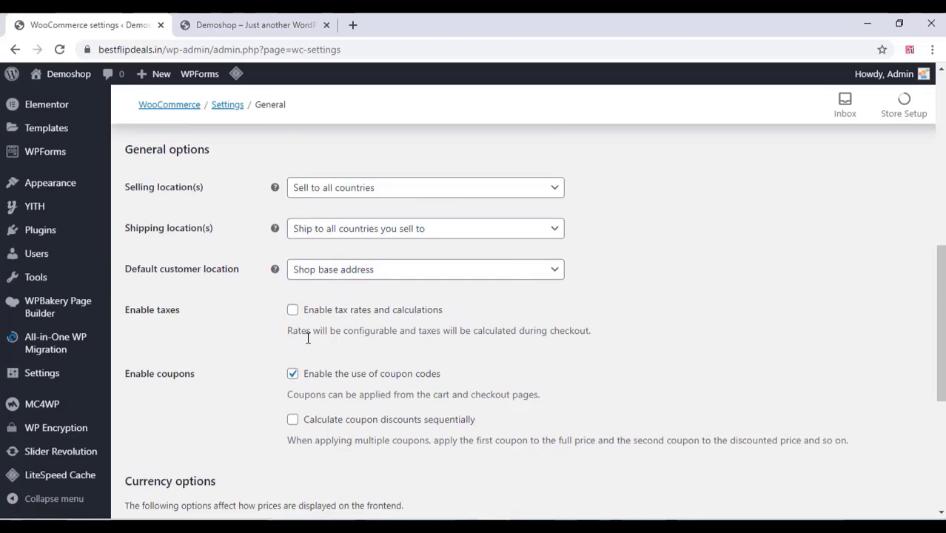
pyautogui.click(337, 346)
pyautogui.write('india')
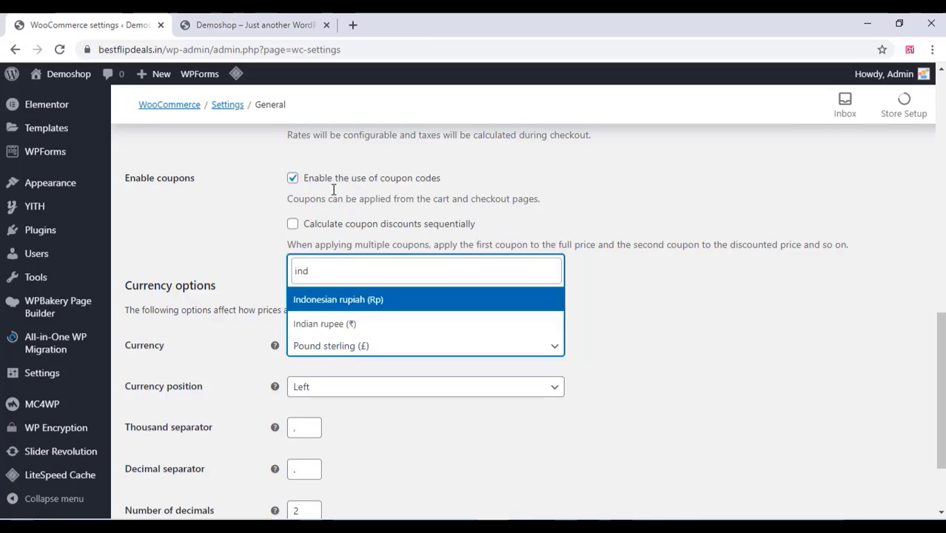
pyautogui.click(339, 324)
pyautogui.scroll(-2, 342, 327)
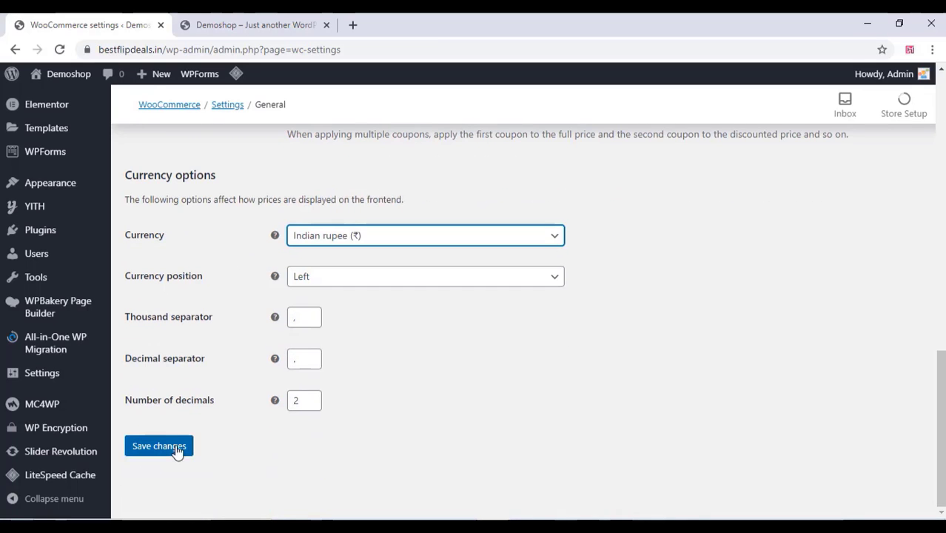
pyautogui.click(160, 446)
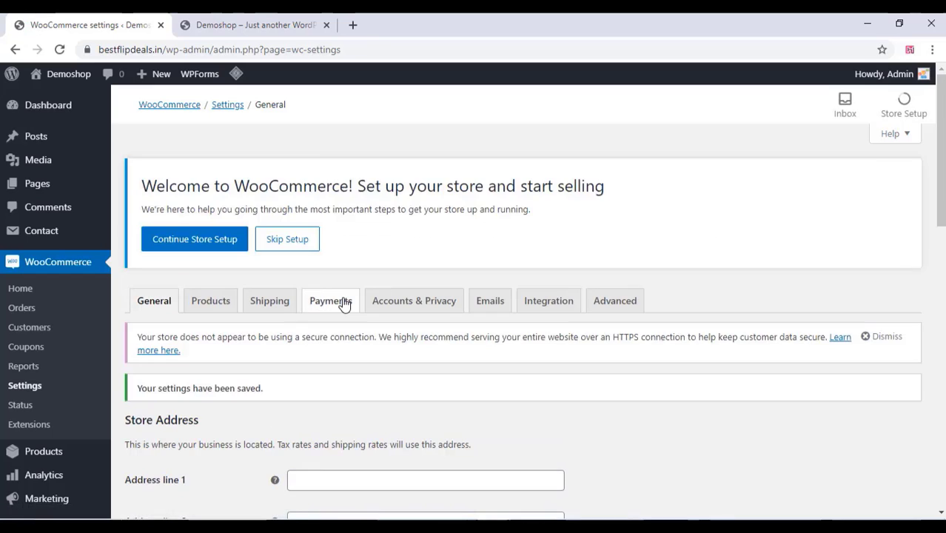
# Enable the Cash on delivery payment method in the WooCommerce payment settings and save the changes.
pyautogui.click(342, 302)
pyautogui.scroll(-4, 355, 302)
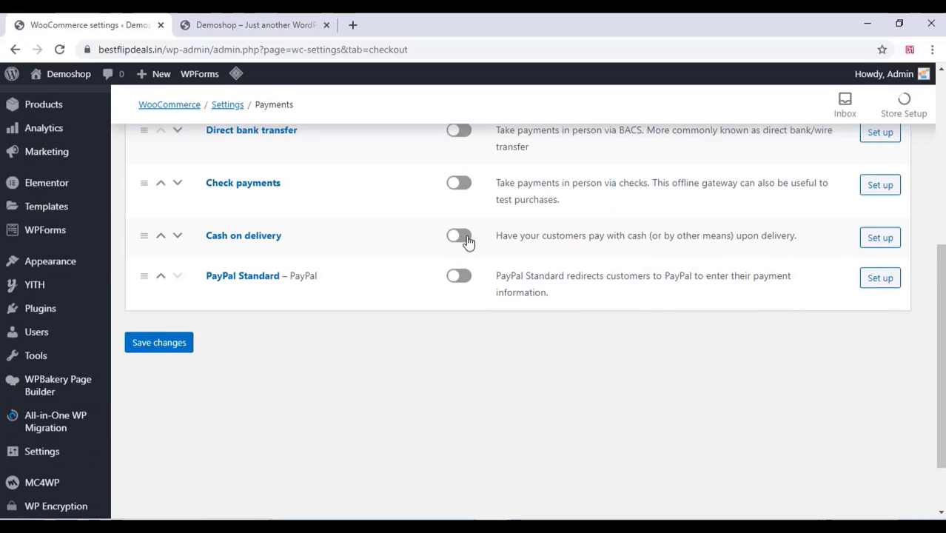
pyautogui.click(462, 235)
pyautogui.scroll(1, 370, 322)
pyautogui.click(176, 411)
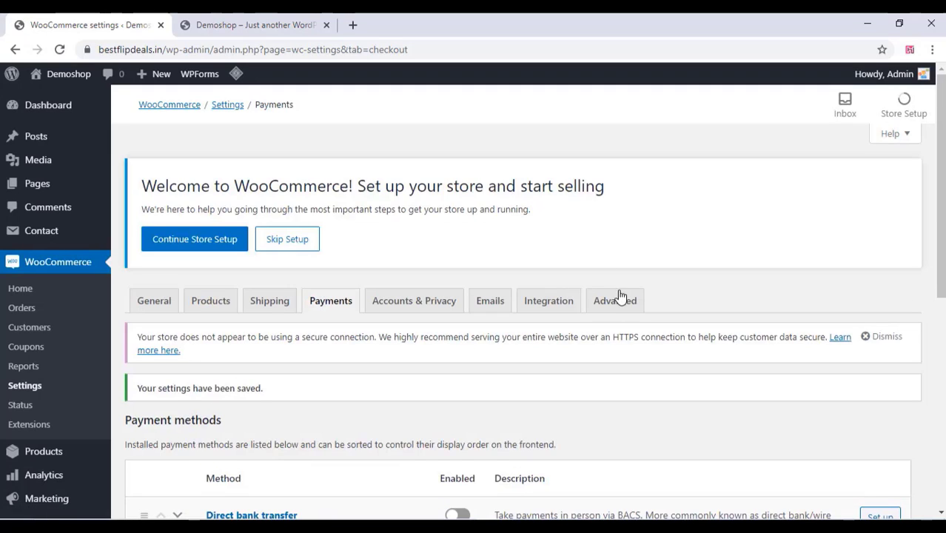
# Assign Privacy Policy as the terms and conditions page in the advanced WooCommerce settings and save the changes.
pyautogui.click(618, 299)
pyautogui.scroll(-5, 444, 312)
pyautogui.click(359, 250)
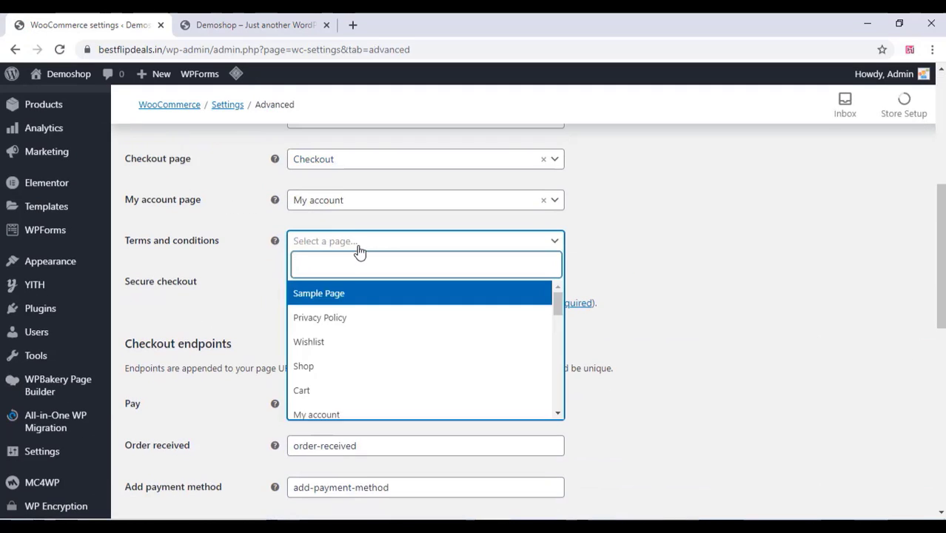
pyautogui.scroll(-3, 339, 332)
pyautogui.scroll(5, 349, 363)
pyautogui.click(353, 320)
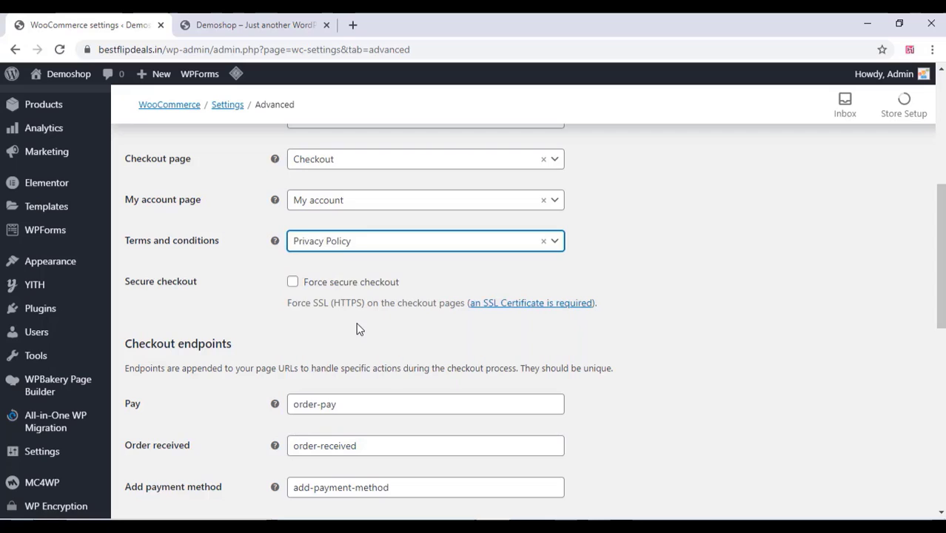
pyautogui.scroll(2, 348, 333)
pyautogui.scroll(-9, 334, 338)
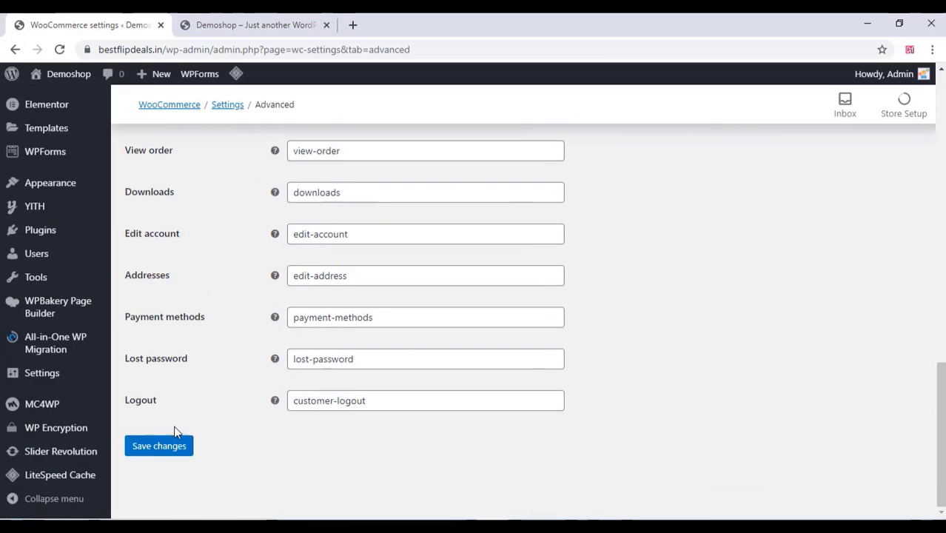
pyautogui.click(151, 448)
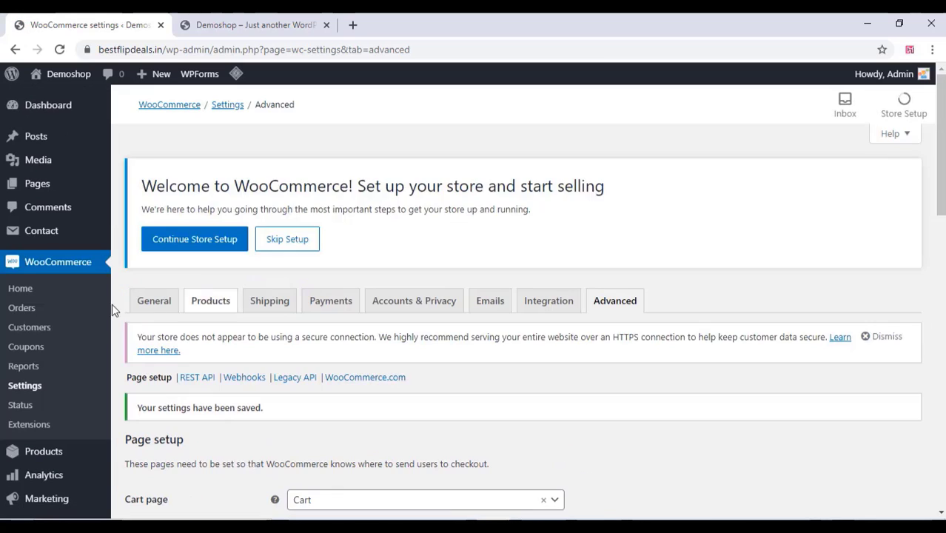
# Reload the storefront homepage to check the currency of the product prices, and open the Herschel Leather Duffle Bag product.
pyautogui.scroll(-5, 107, 326)
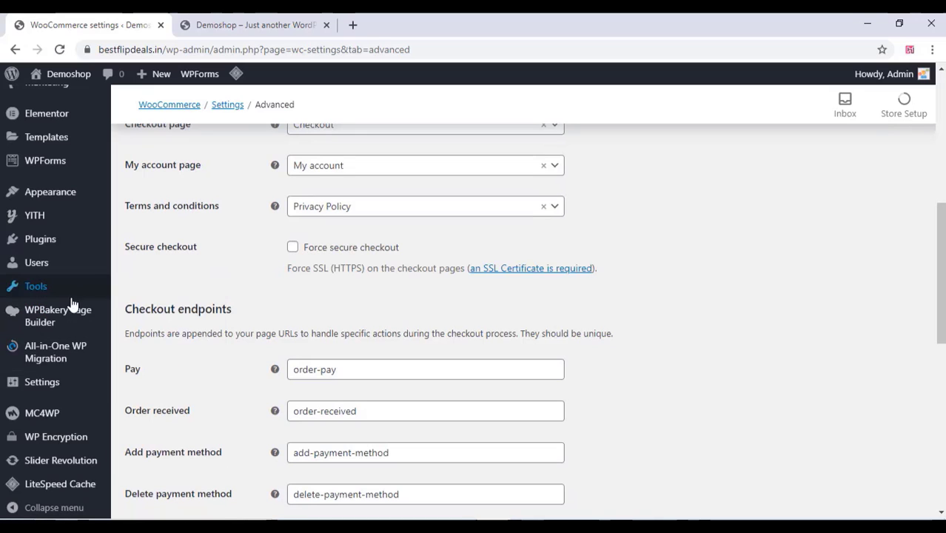
pyautogui.scroll(-3, 187, 277)
pyautogui.scroll(6, 187, 296)
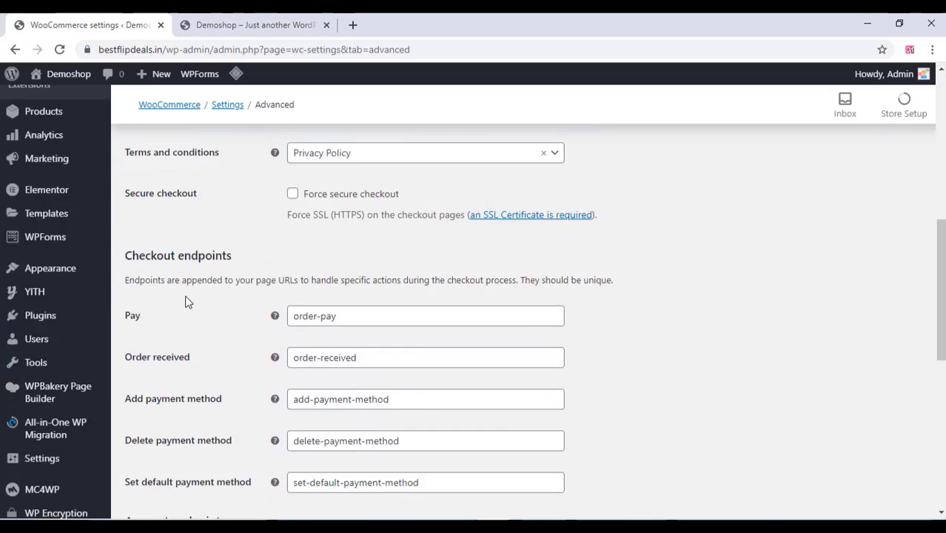
pyautogui.click(222, 16)
pyautogui.scroll(-9, 215, 381)
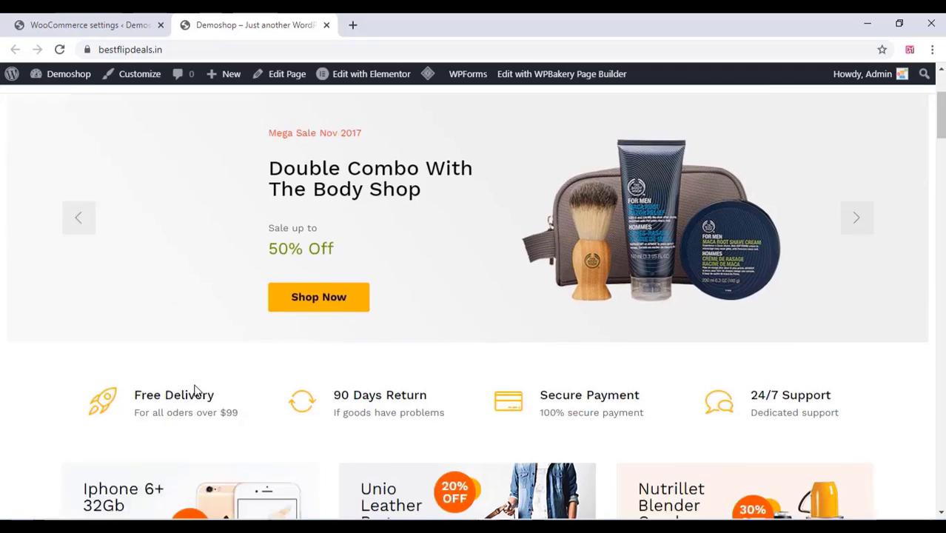
pyautogui.scroll(-1, 231, 372)
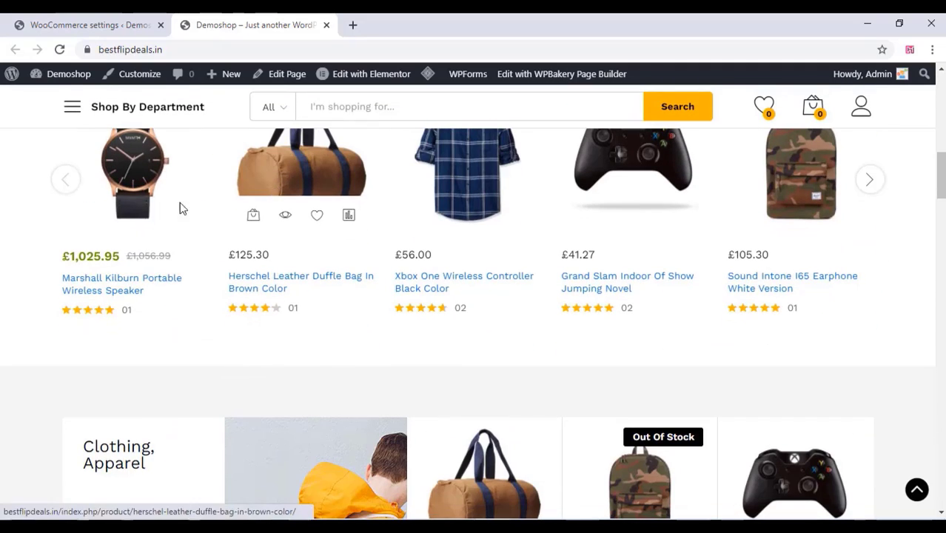
pyautogui.rightClick(11, 249)
pyautogui.click(35, 288)
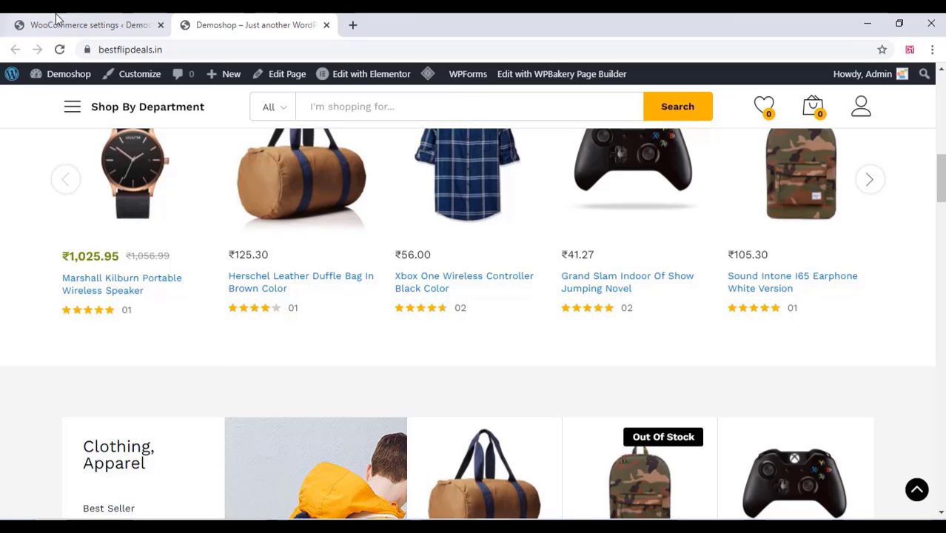
pyautogui.click(273, 183)
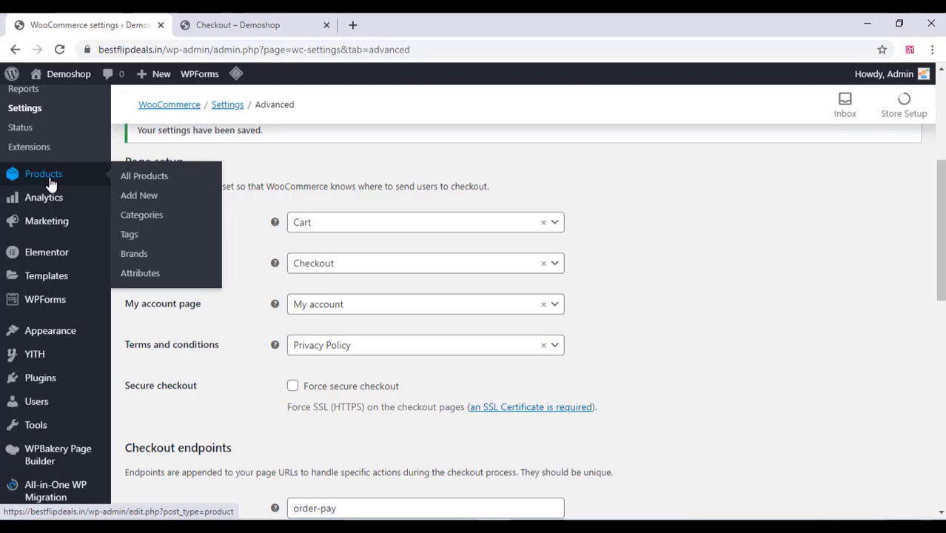
# Start adding a new product and paste the copied text into its main description.
pyautogui.click(134, 197)
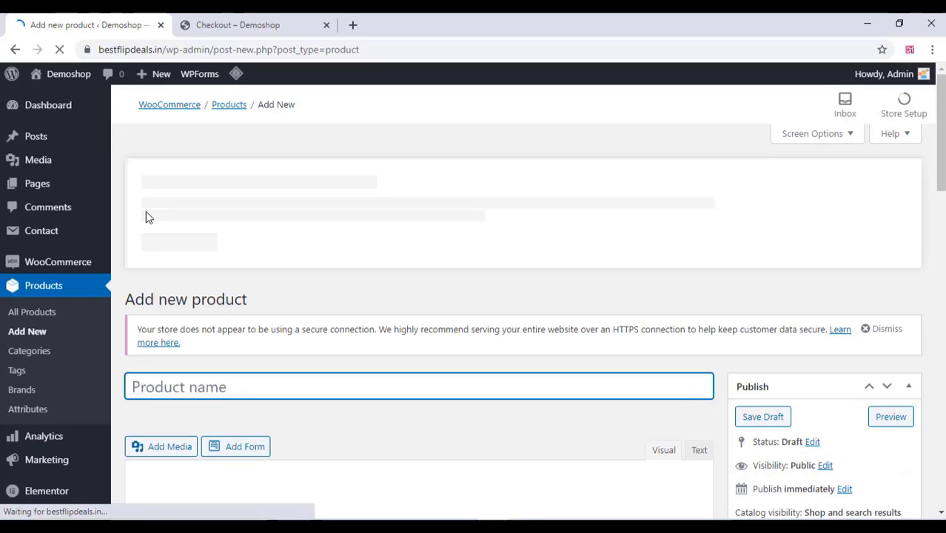
pyautogui.scroll(-3, 146, 211)
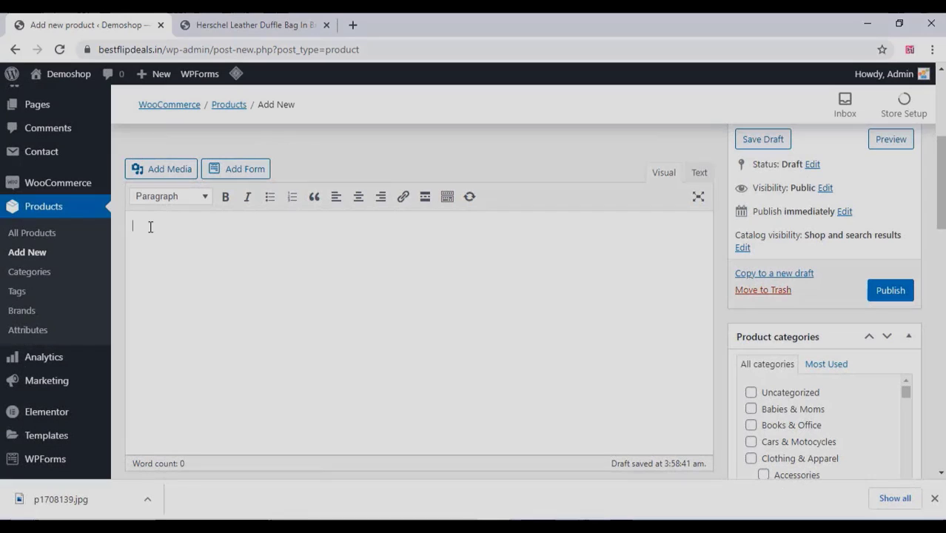
pyautogui.rightClick(151, 227)
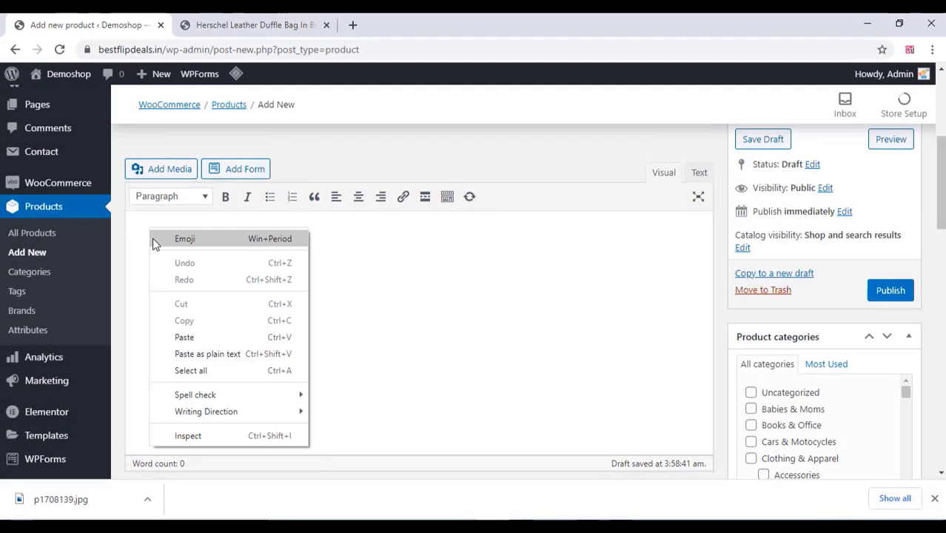
pyautogui.click(181, 338)
# Paste the copied feature text into the product short description.
pyautogui.scroll(-10, 244, 311)
pyautogui.scroll(-6, 205, 353)
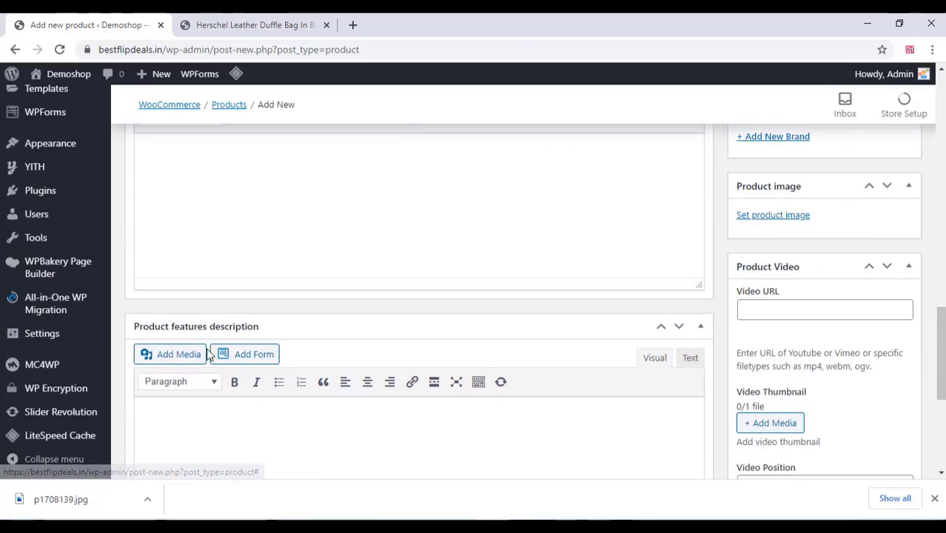
pyautogui.scroll(3, 200, 353)
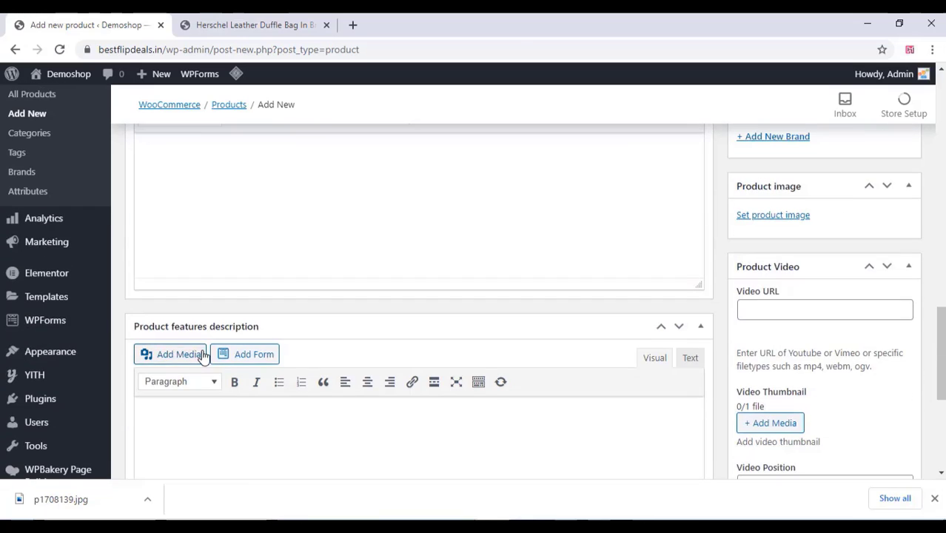
pyautogui.scroll(5, 205, 353)
pyautogui.scroll(-3, 205, 349)
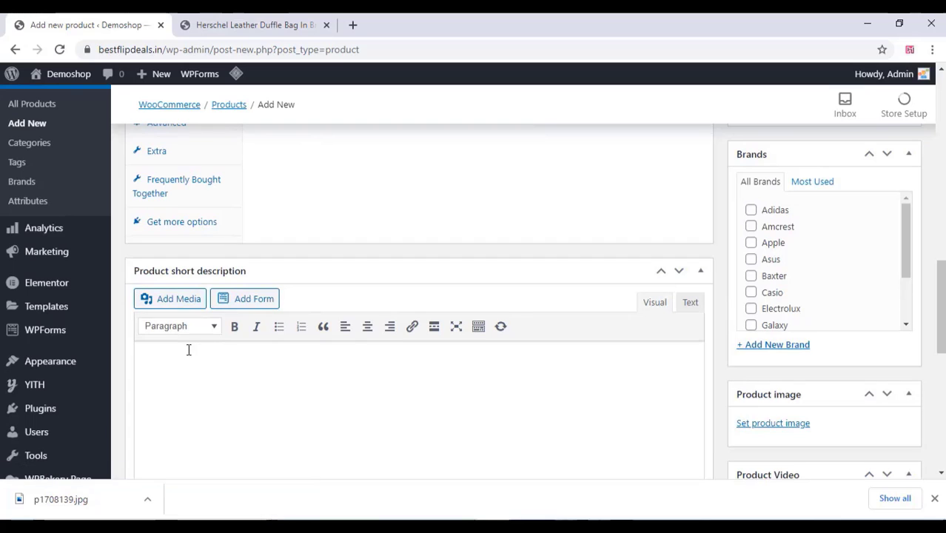
pyautogui.rightClick(167, 358)
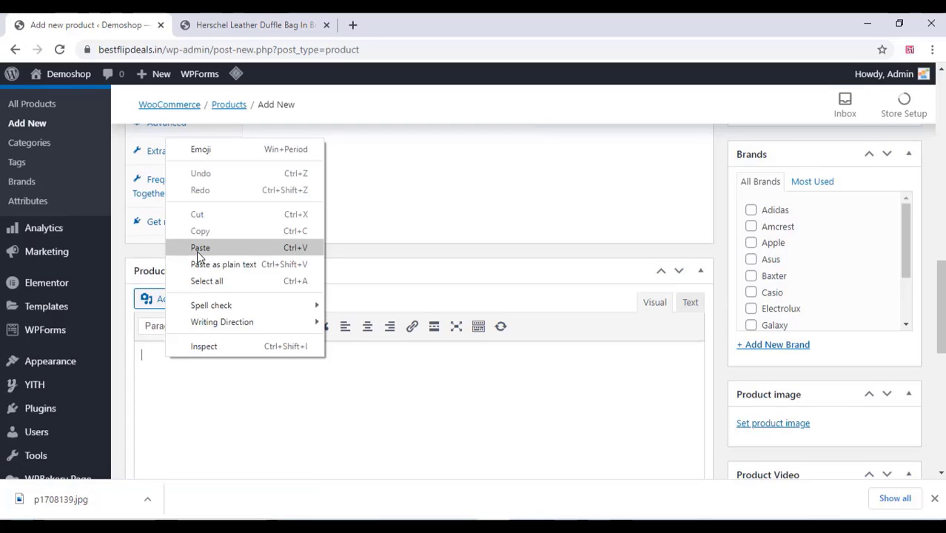
pyautogui.click(199, 249)
# Set the product's regular price to 2000 and its sale price to 1800.
pyautogui.scroll(4, 465, 289)
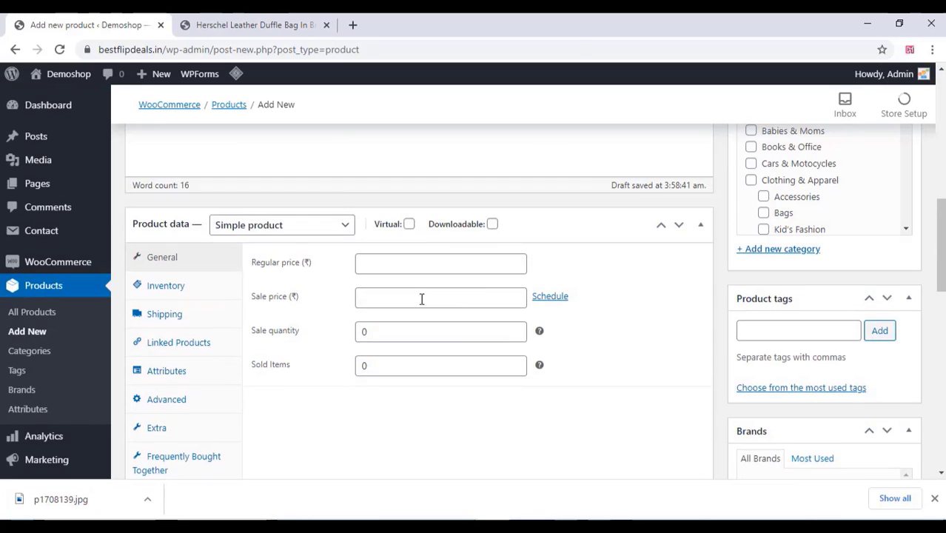
pyautogui.click(393, 262)
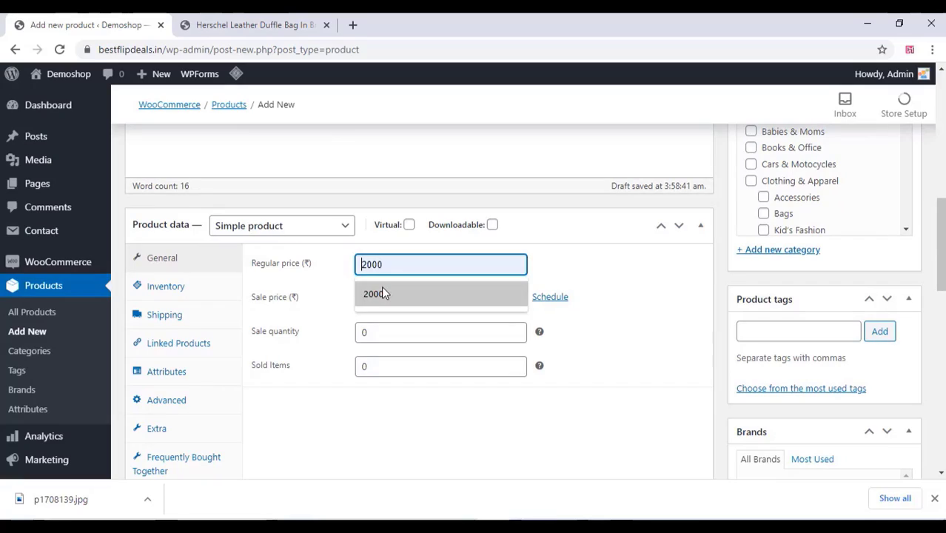
pyautogui.click(374, 295)
pyautogui.click(374, 299)
pyautogui.write('1800')
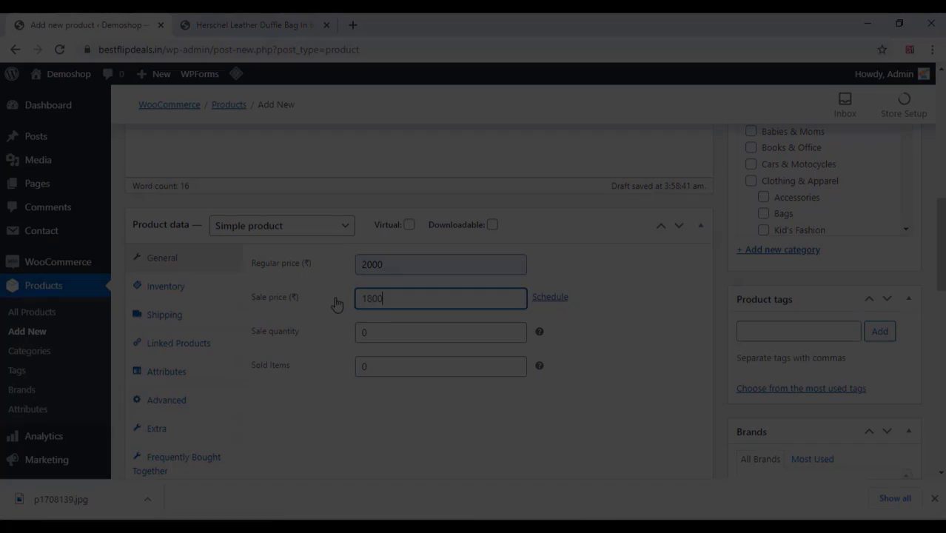
pyautogui.click(585, 387)
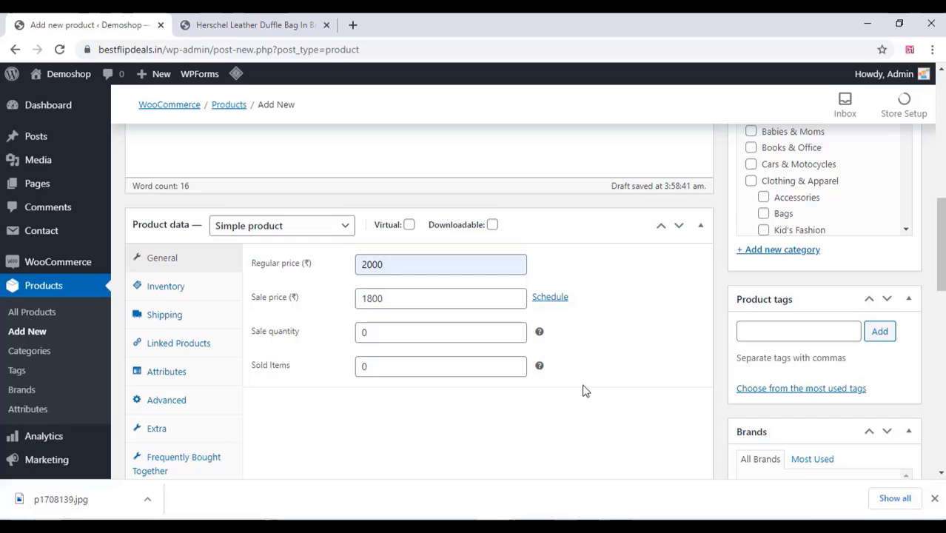
# Schedule the sale price from 2020-11-22 to 2020-11-30.
pyautogui.click(562, 302)
pyautogui.click(400, 333)
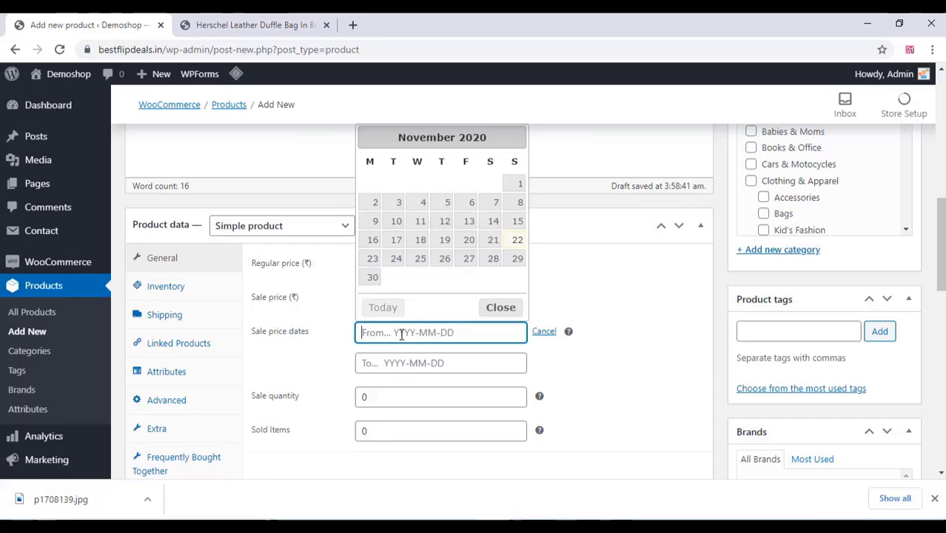
pyautogui.click(521, 243)
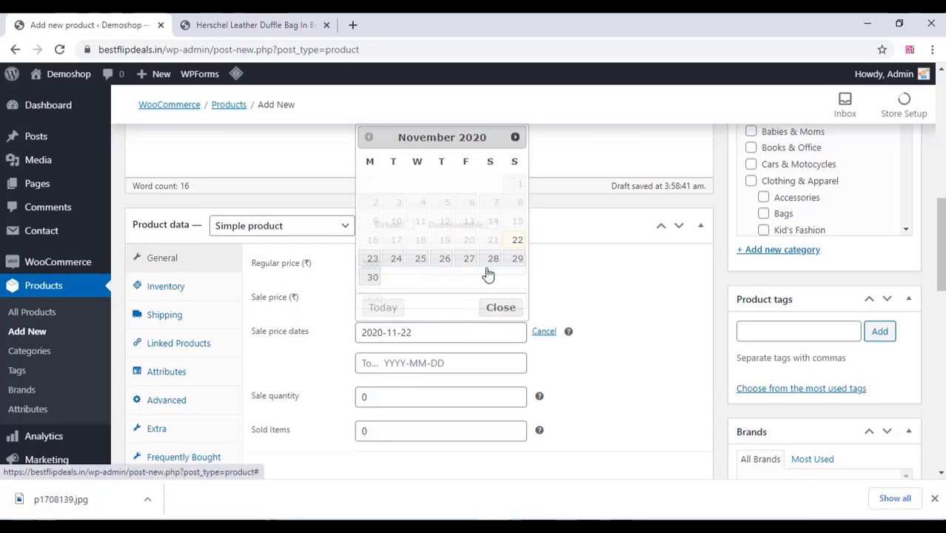
pyautogui.click(385, 362)
pyautogui.click(373, 307)
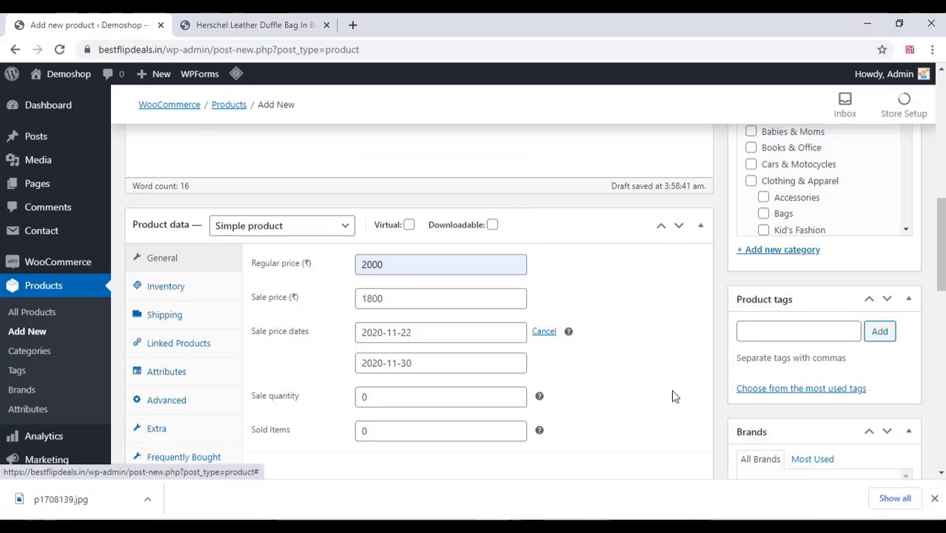
# Create a new product category named sports and assign it to the product.
pyautogui.scroll(2, 826, 255)
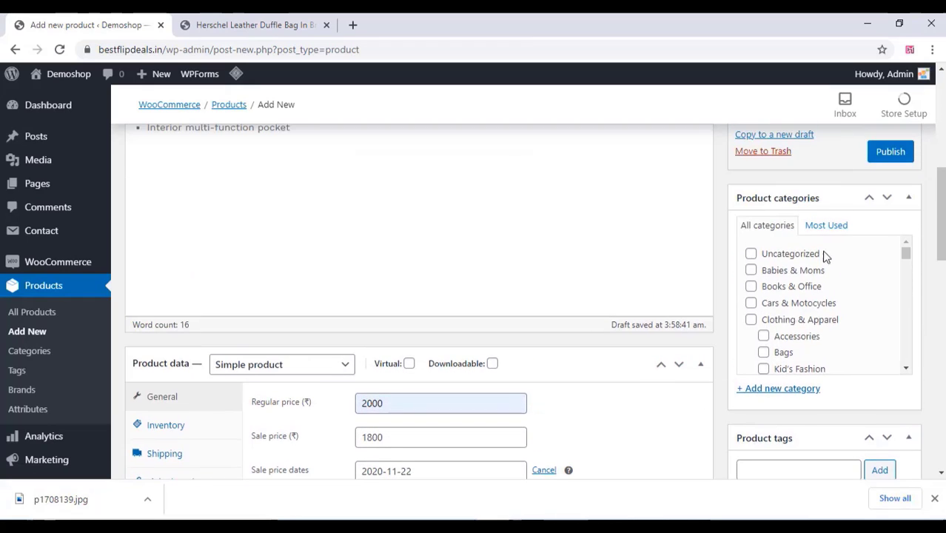
pyautogui.click(775, 395)
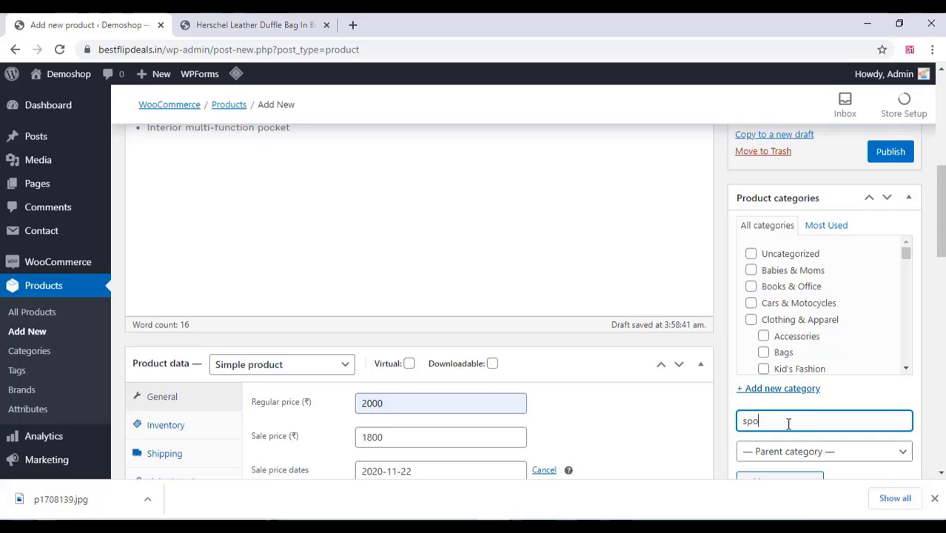
pyautogui.write('sports')
pyautogui.press('Return')
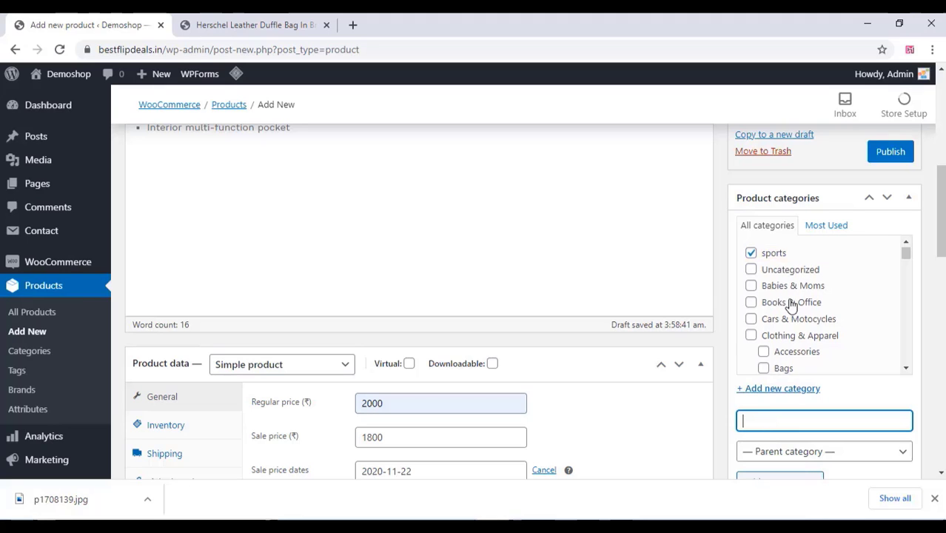
# Enter Cricket Bat as the product name.
pyautogui.scroll(-3, 844, 326)
pyautogui.scroll(-6, 859, 339)
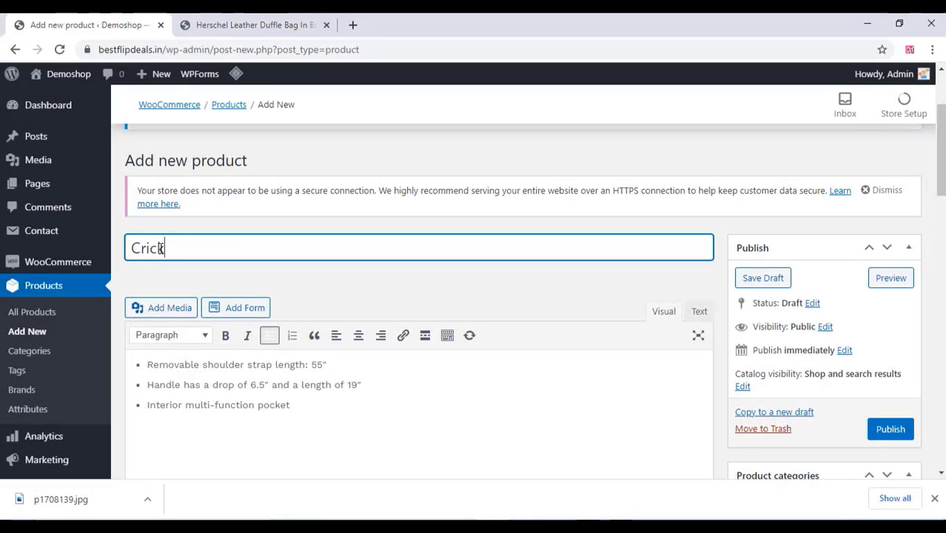
pyautogui.write('t Ba')
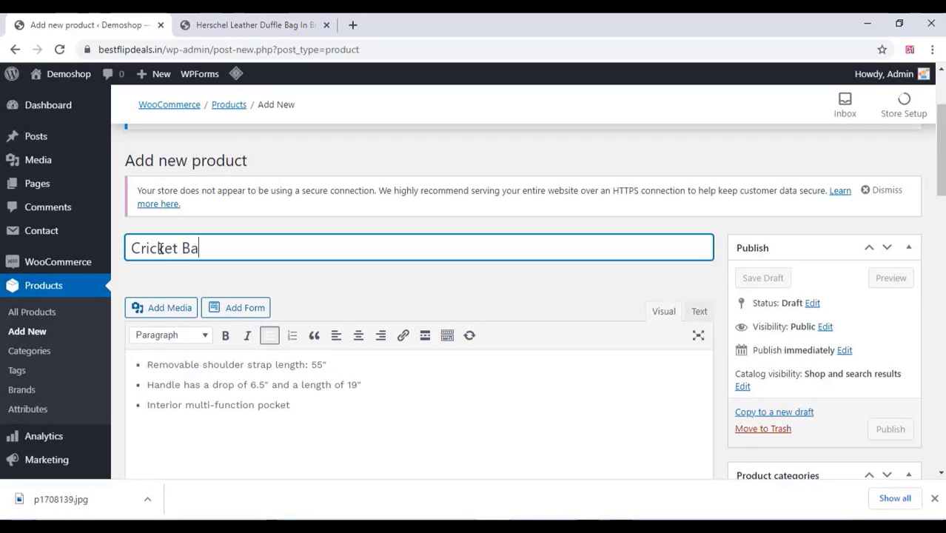
pyautogui.write('t')
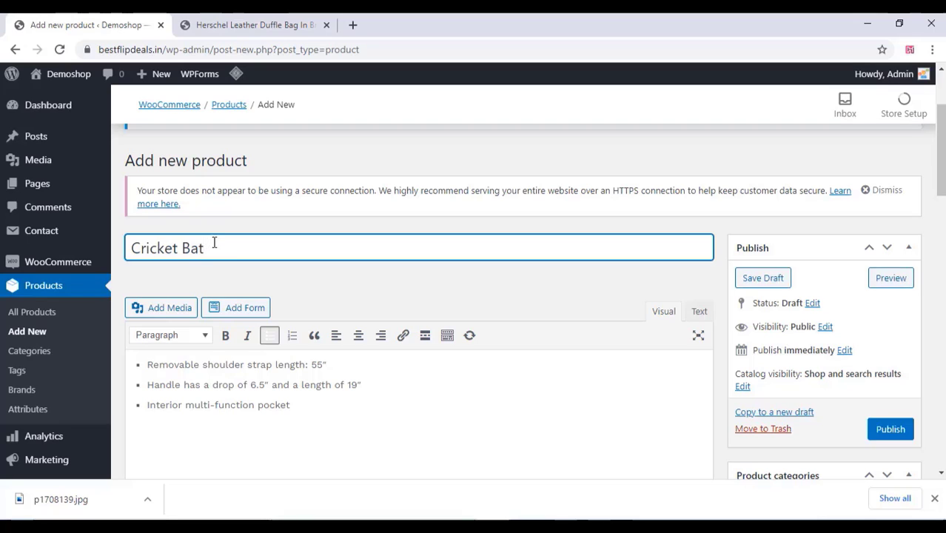
# Copy the product name Cricket Bat and add it as a product tag.
pyautogui.moveTo(214, 248); pyautogui.dragTo(132, 251)
pyautogui.click(213, 251)
pyautogui.rightClick(155, 252)
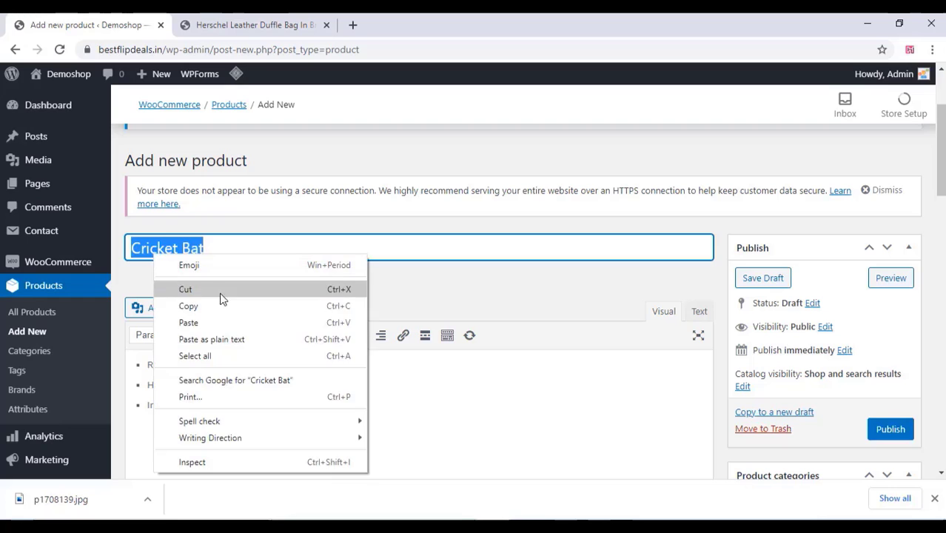
pyautogui.click(198, 303)
pyautogui.scroll(-5, 843, 363)
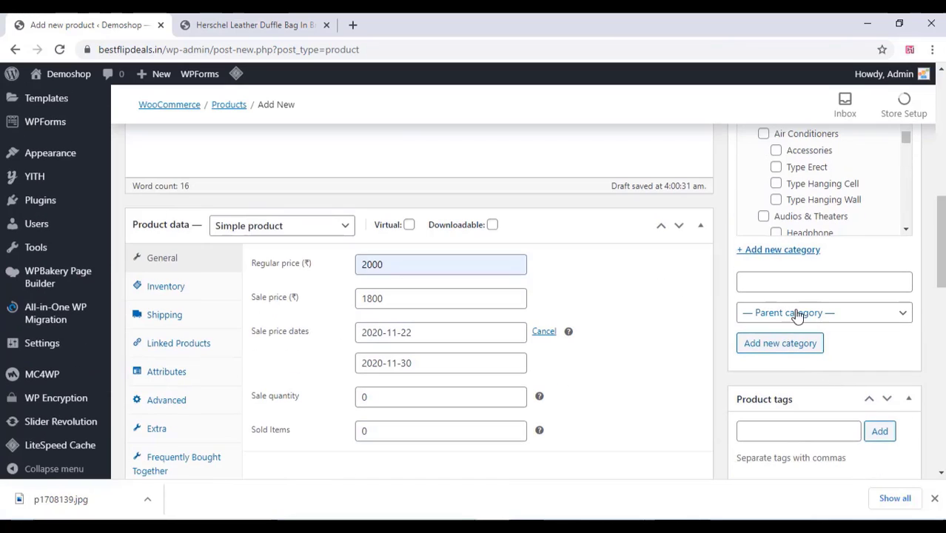
pyautogui.rightClick(774, 436)
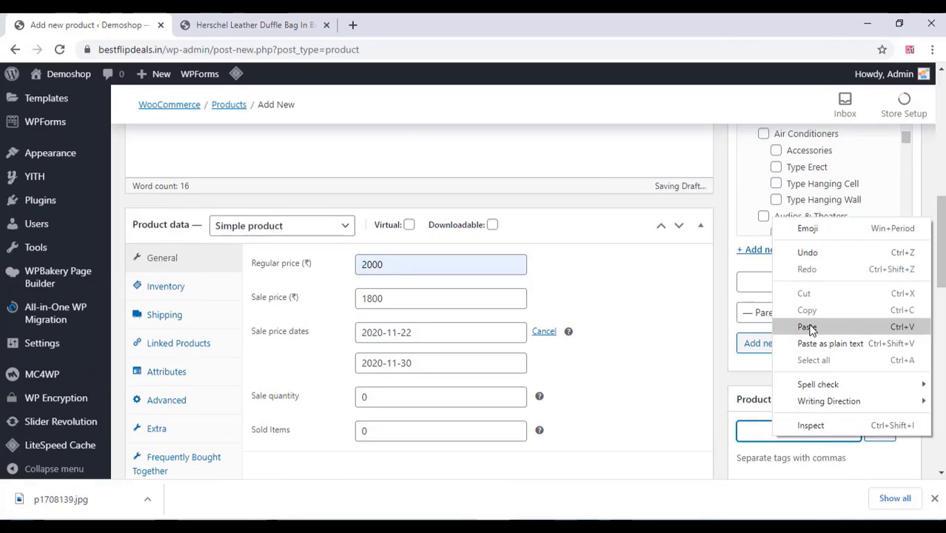
pyautogui.click(807, 326)
pyautogui.click(879, 433)
# Assign the Adidas brand and upload p1708139.jpg from the Downloads folder as the product image.
pyautogui.scroll(-5, 707, 356)
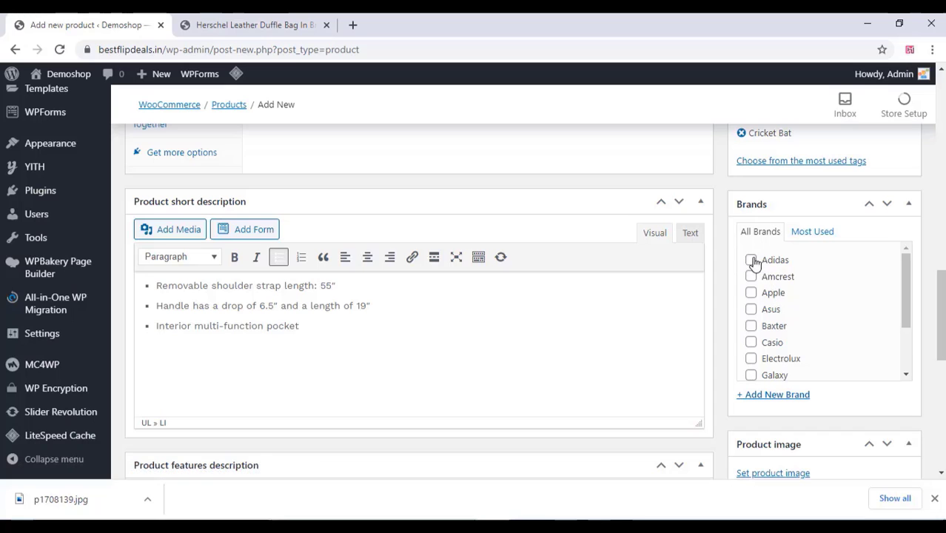
pyautogui.scroll(-5, 644, 424)
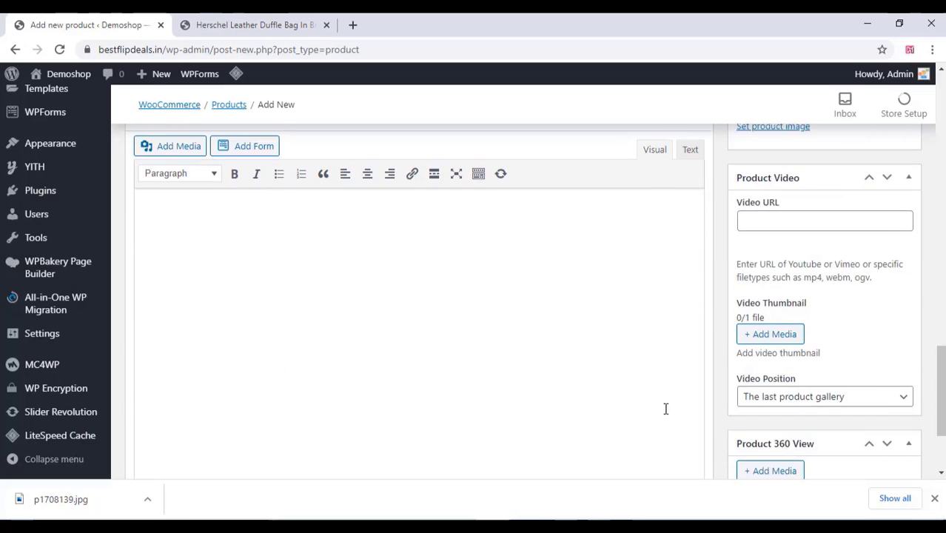
pyautogui.scroll(3, 666, 408)
pyautogui.click(756, 334)
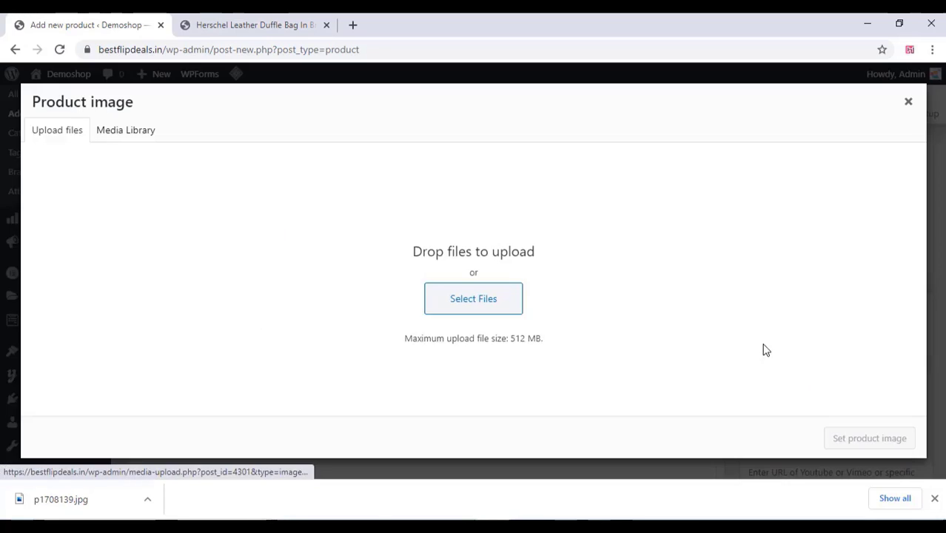
pyautogui.click(477, 303)
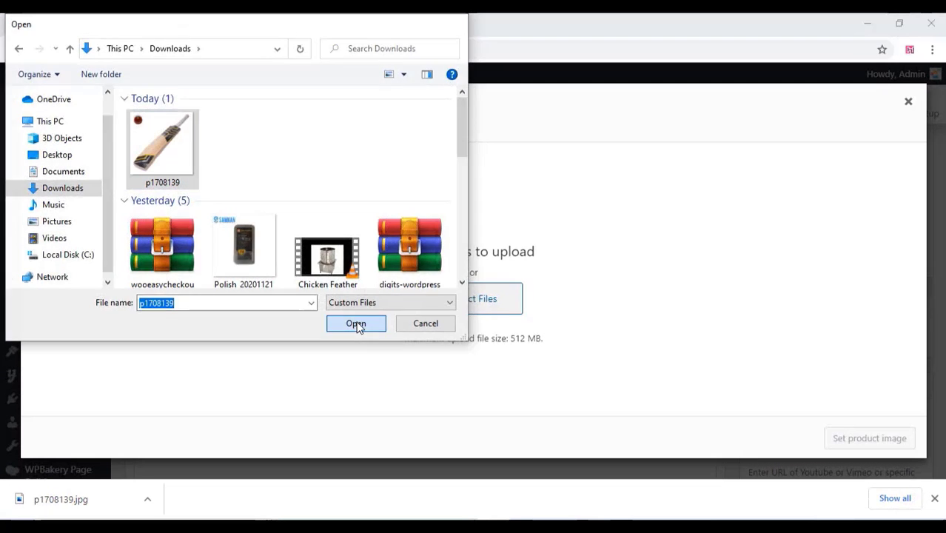
pyautogui.click(355, 324)
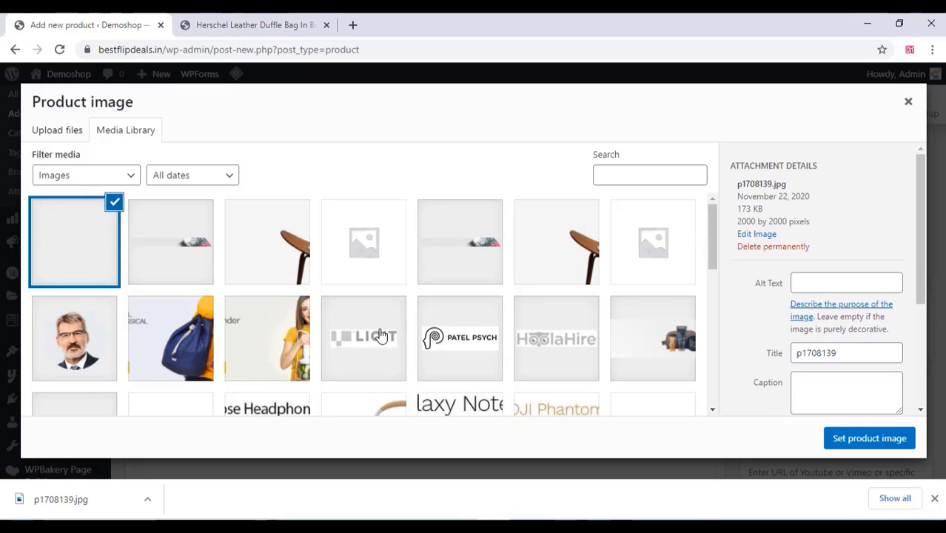
pyautogui.click(849, 442)
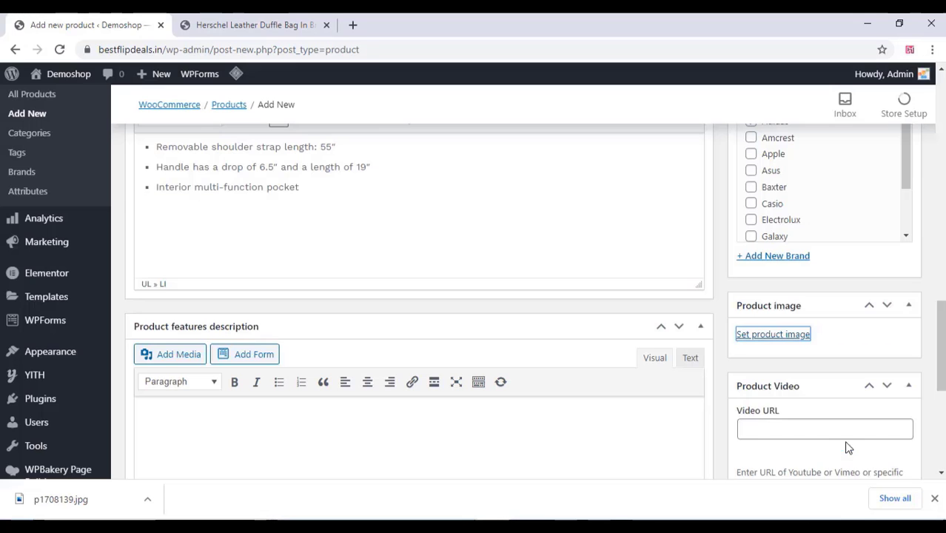
# Save the Cricket Bat product as a draft and publish it.
pyautogui.scroll(-3, 697, 326)
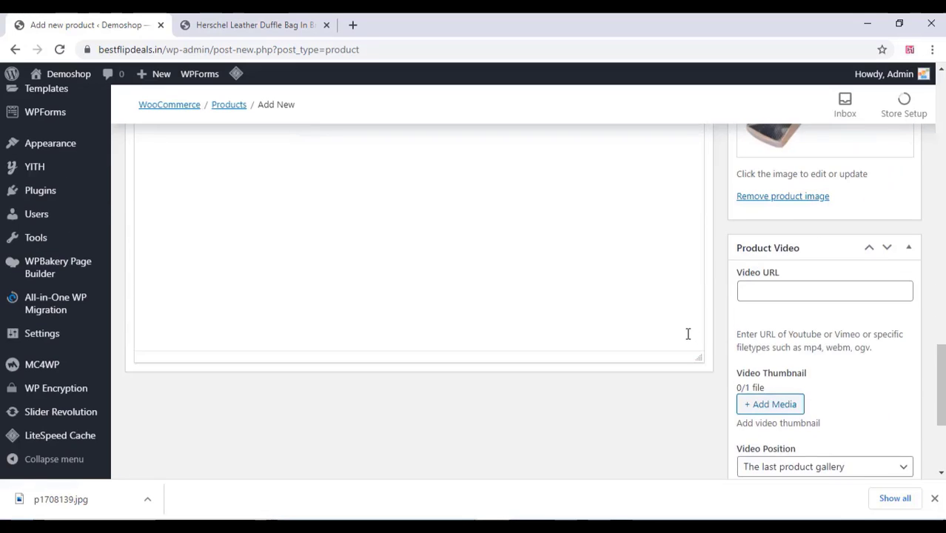
pyautogui.scroll(-3, 685, 334)
pyautogui.scroll(2, 686, 334)
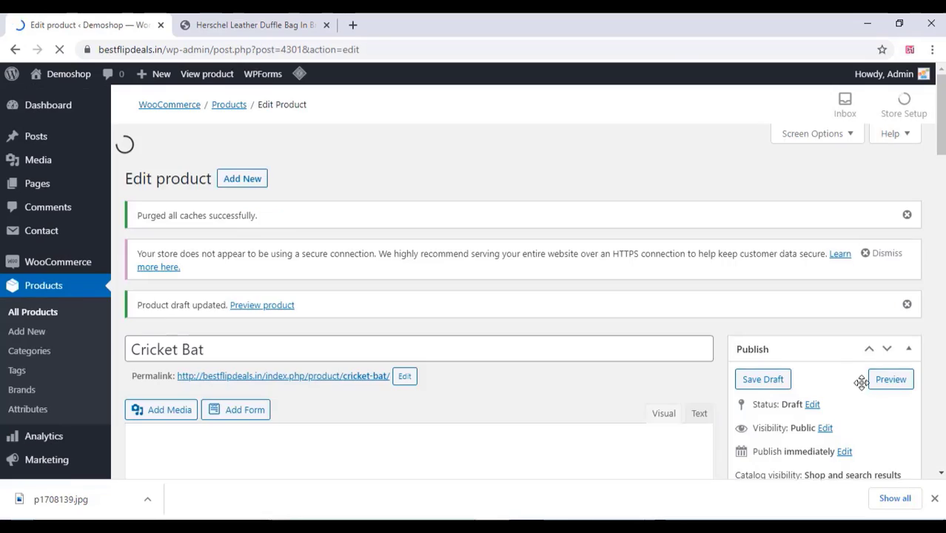
pyautogui.scroll(-2, 664, 255)
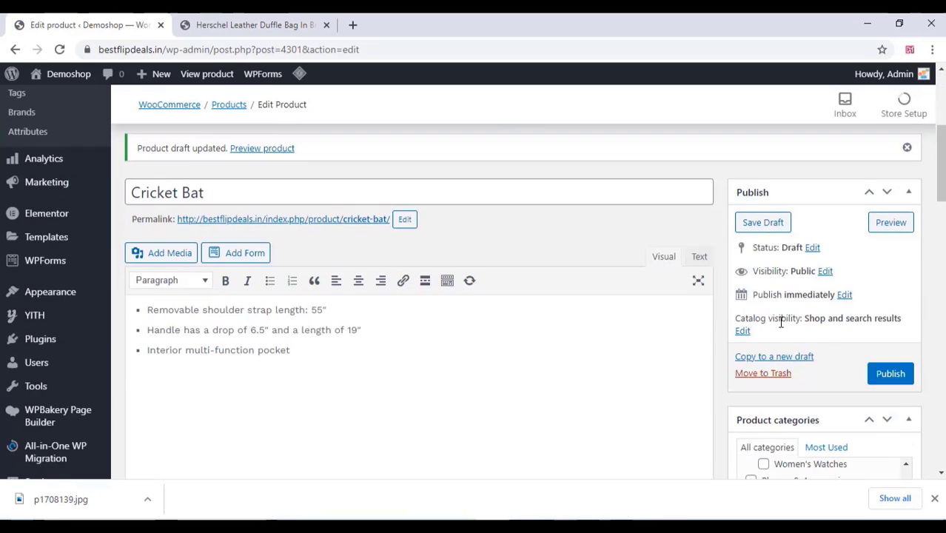
pyautogui.click(890, 374)
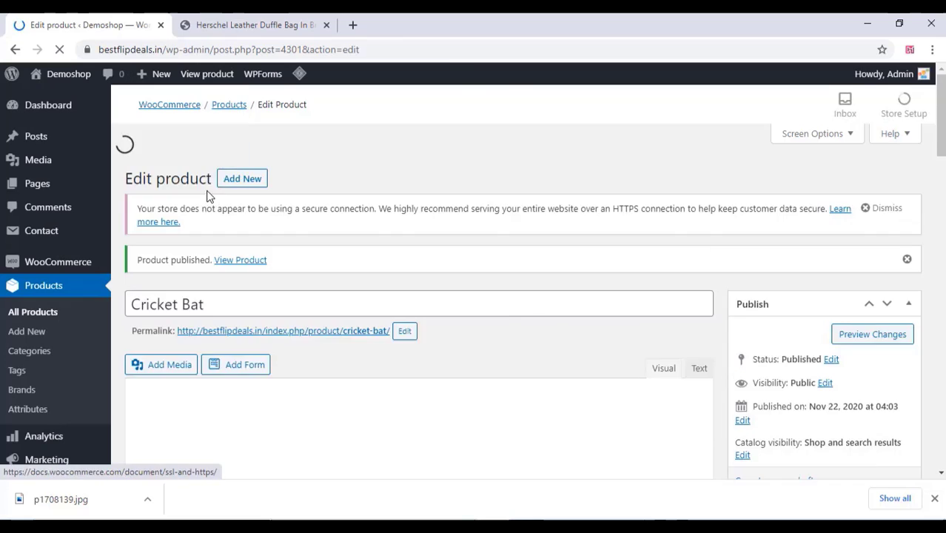
# Open the published Cricket Bat product page in a new tab and review its price, image, category and tag.
pyautogui.scroll(-1, 230, 196)
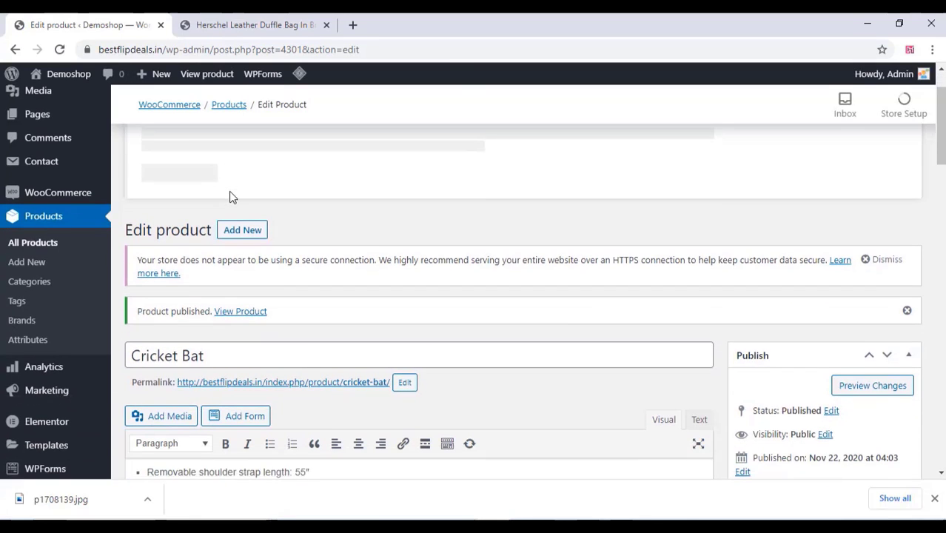
pyautogui.rightClick(239, 314)
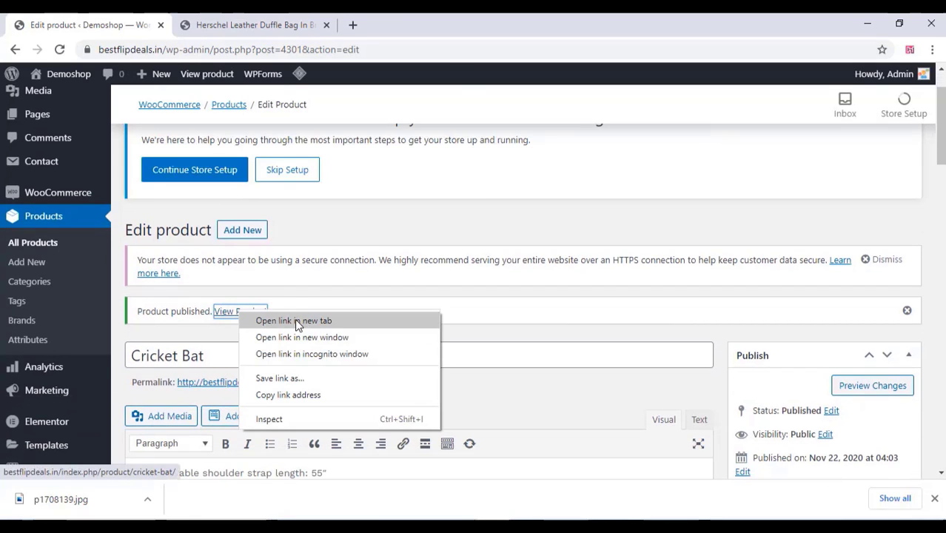
pyautogui.click(298, 320)
pyautogui.click(240, 24)
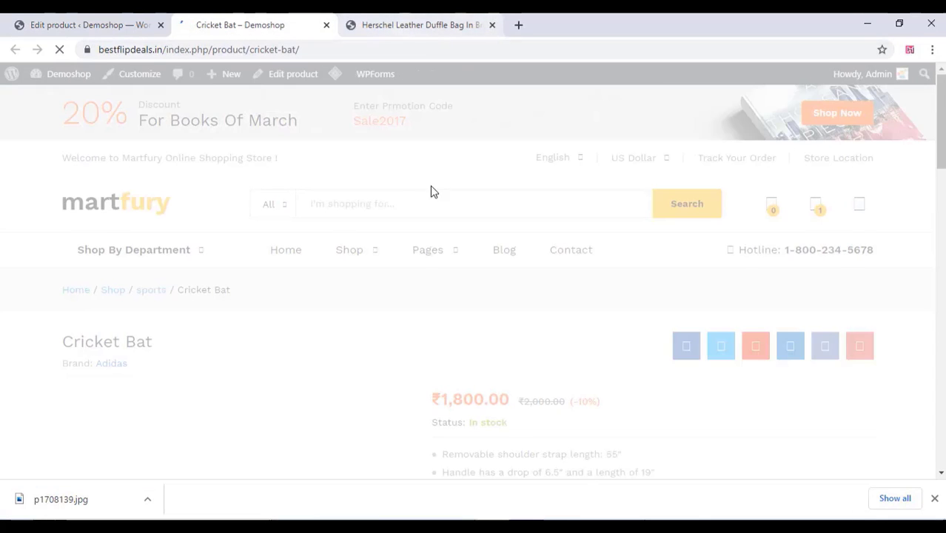
pyautogui.scroll(-1, 417, 259)
pyautogui.scroll(-2, 416, 259)
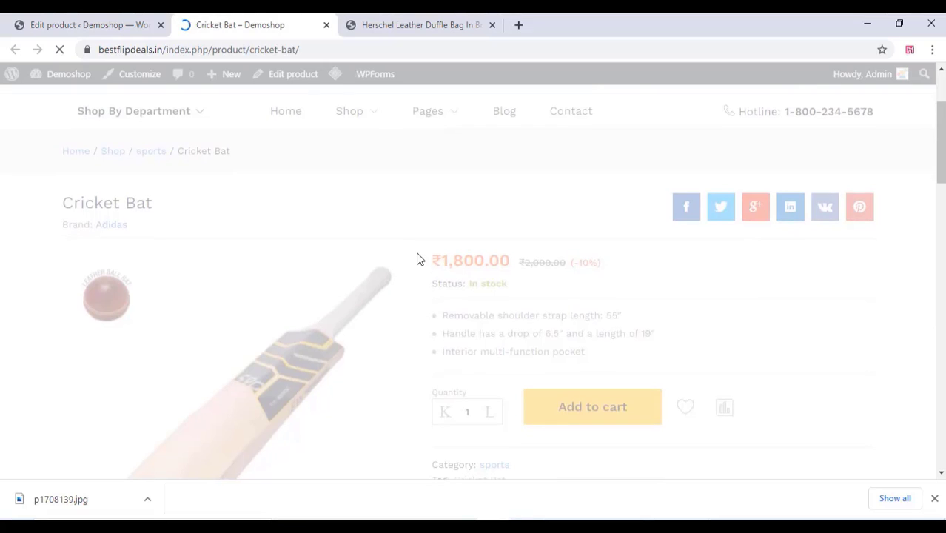
pyautogui.scroll(-5, 417, 259)
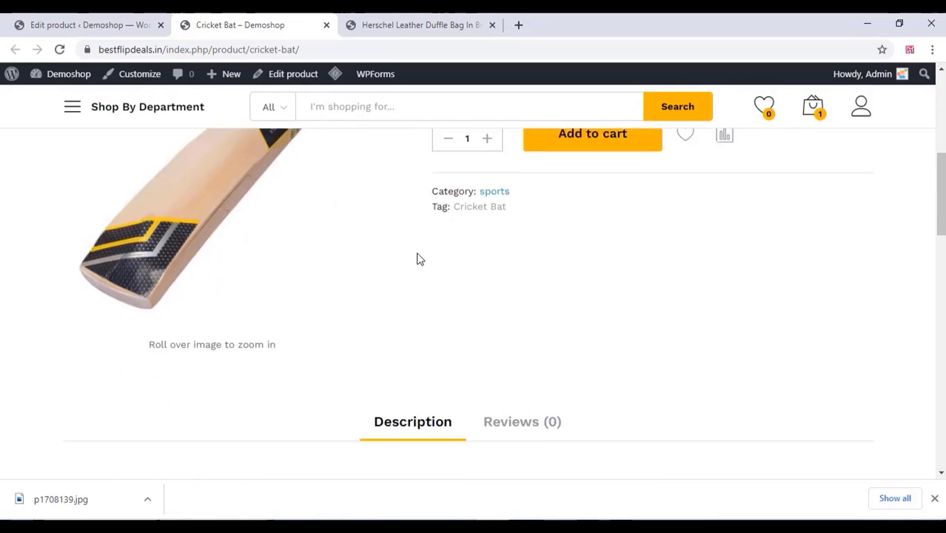
# Review the description and lower sections of the Cricket Bat product page.
pyautogui.scroll(-3, 445, 316)
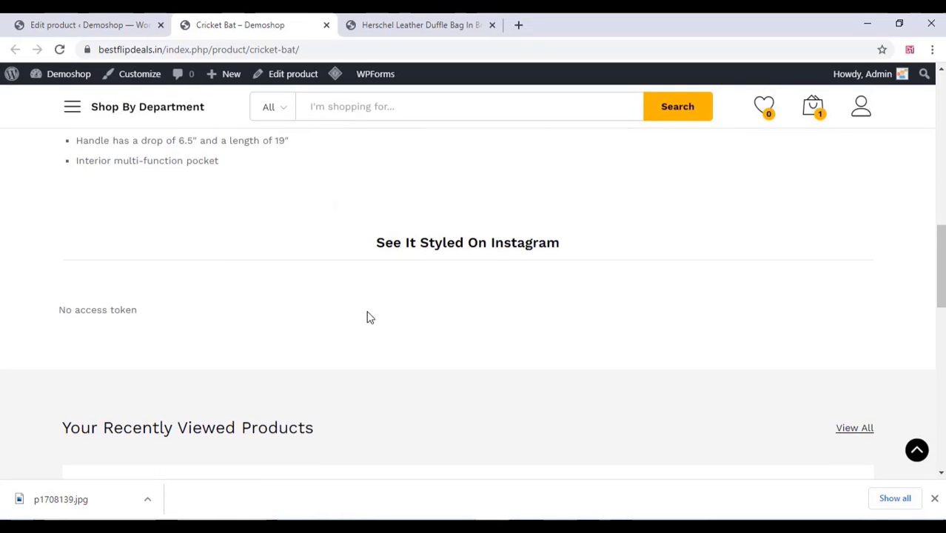
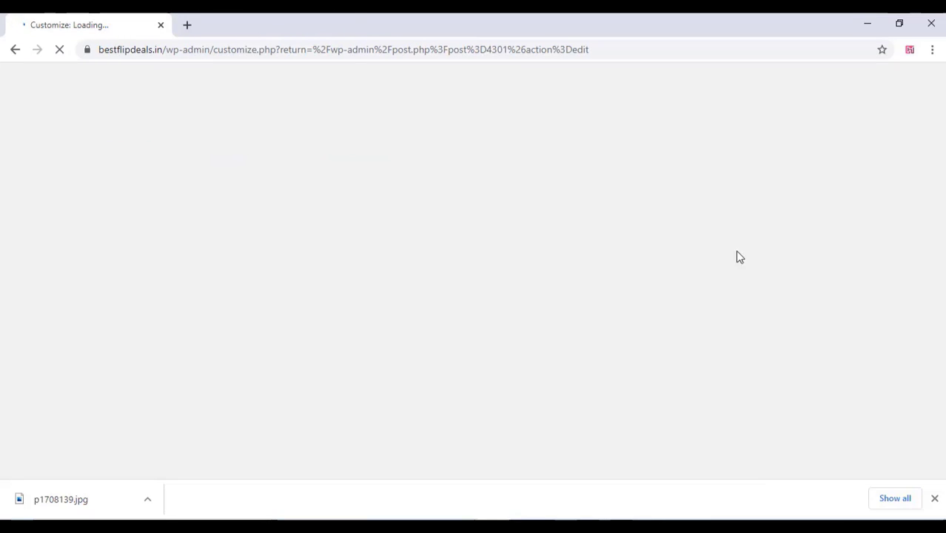
# Examine the theme customizer's General site title and tagline settings and its Typography sections.
pyautogui.click(934, 498)
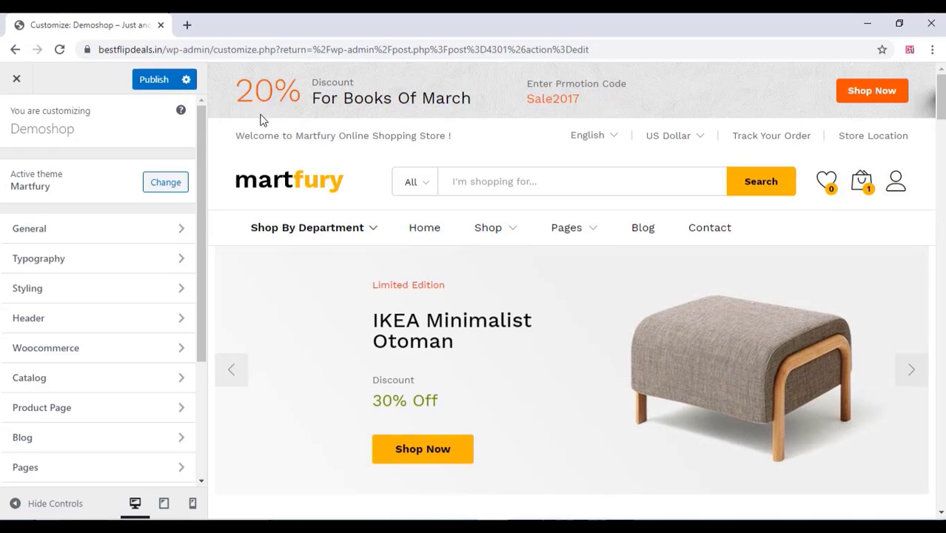
pyautogui.click(111, 234)
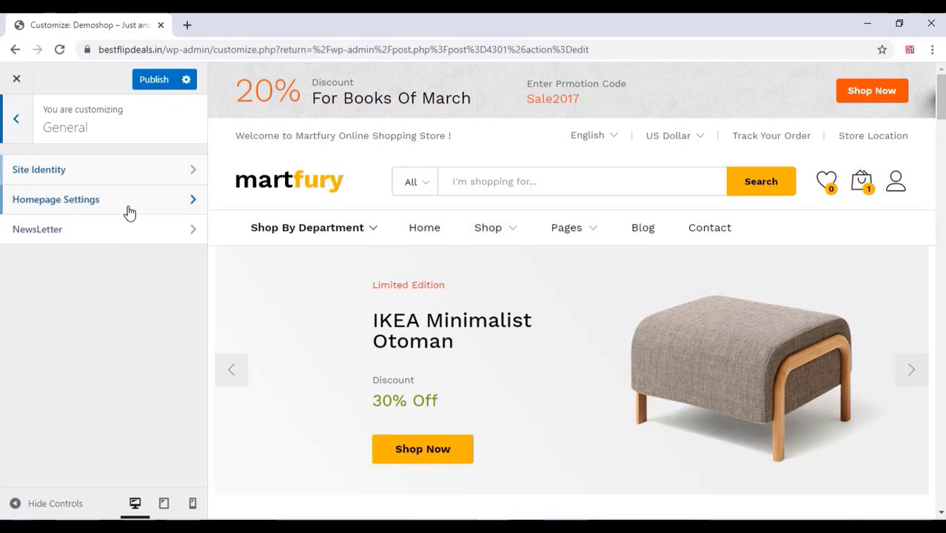
pyautogui.click(81, 171)
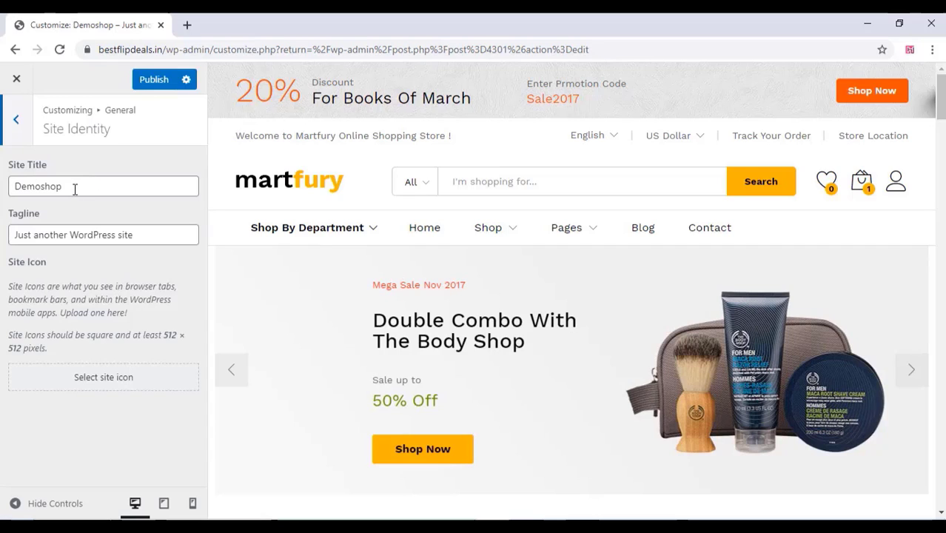
pyautogui.moveTo(75, 189); pyautogui.dragTo(8, 181)
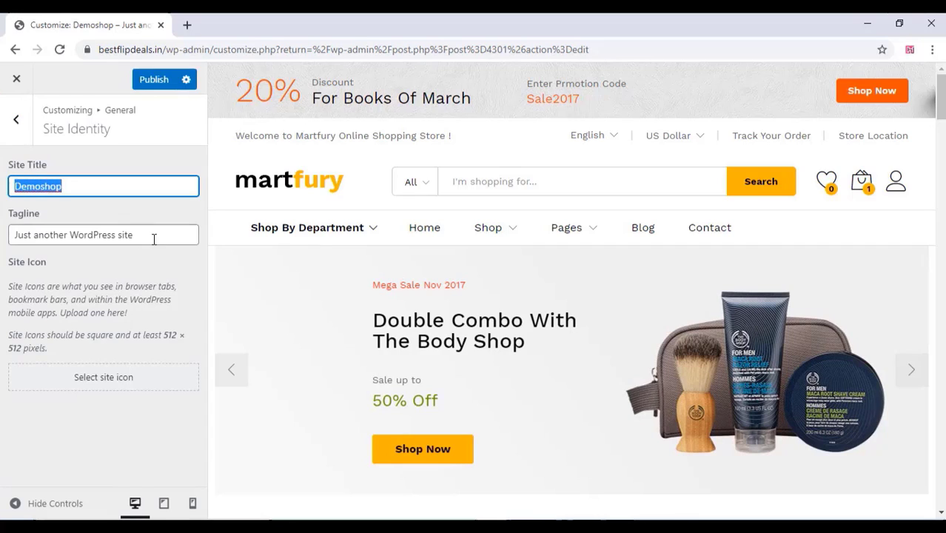
pyautogui.moveTo(154, 236); pyautogui.dragTo(21, 226)
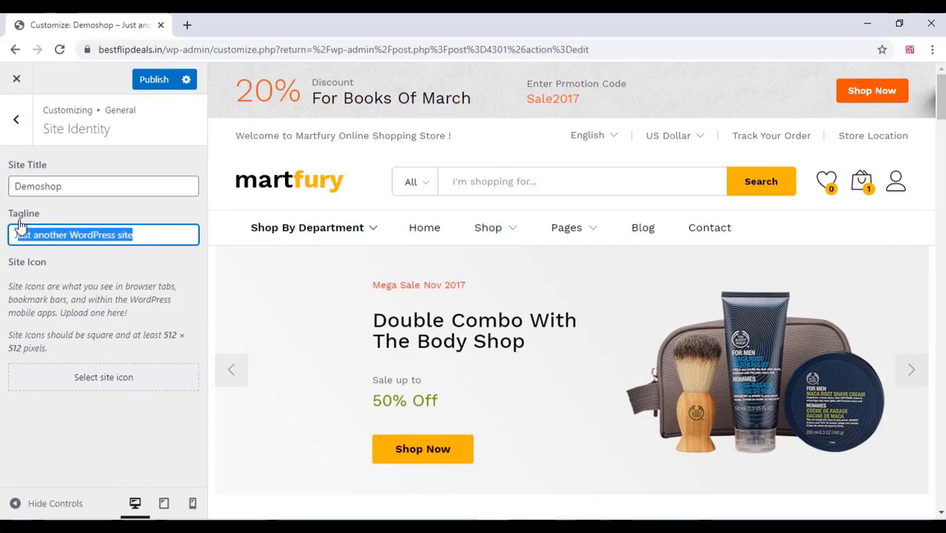
pyautogui.click(13, 124)
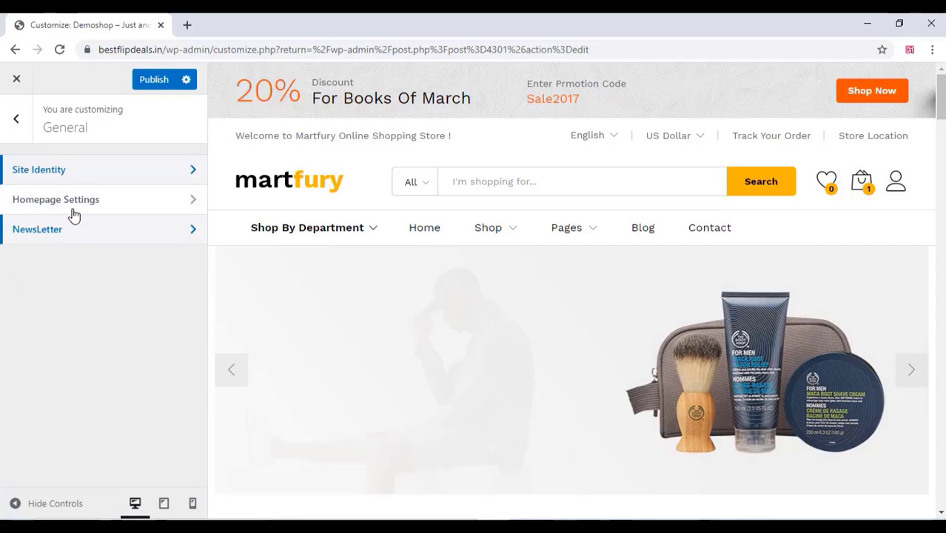
pyautogui.click(15, 120)
pyautogui.click(74, 260)
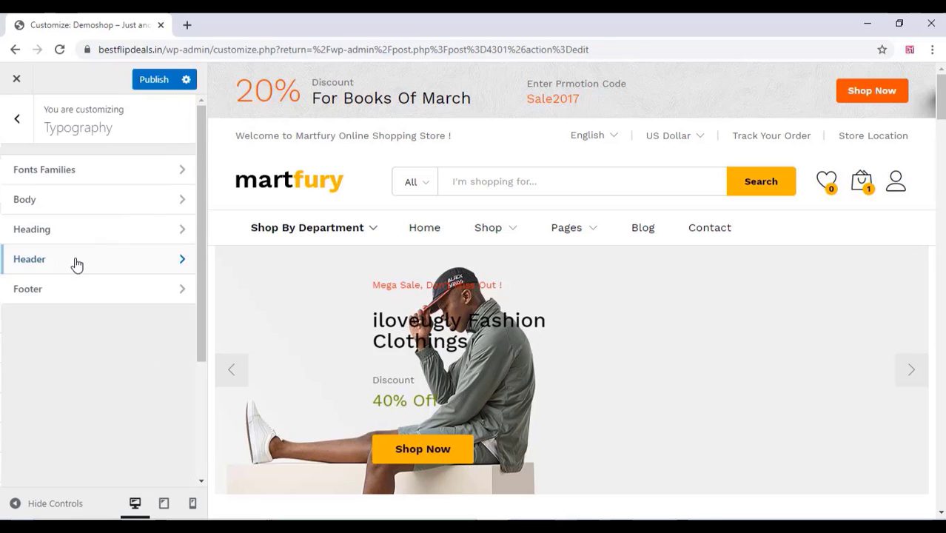
pyautogui.click(18, 132)
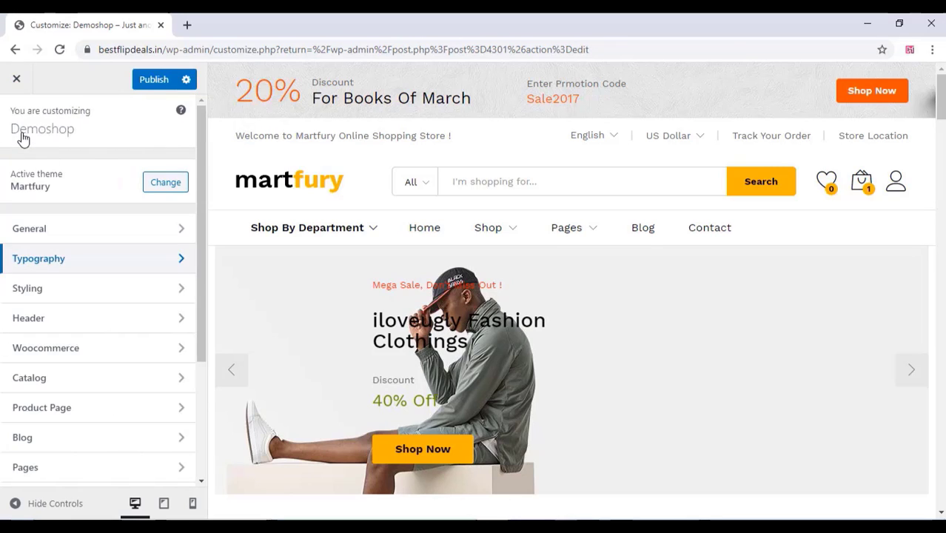
# Examine the customizer's Header settings for the logo, the promotion banner and the mini cart display.
pyautogui.click(62, 322)
pyautogui.click(79, 199)
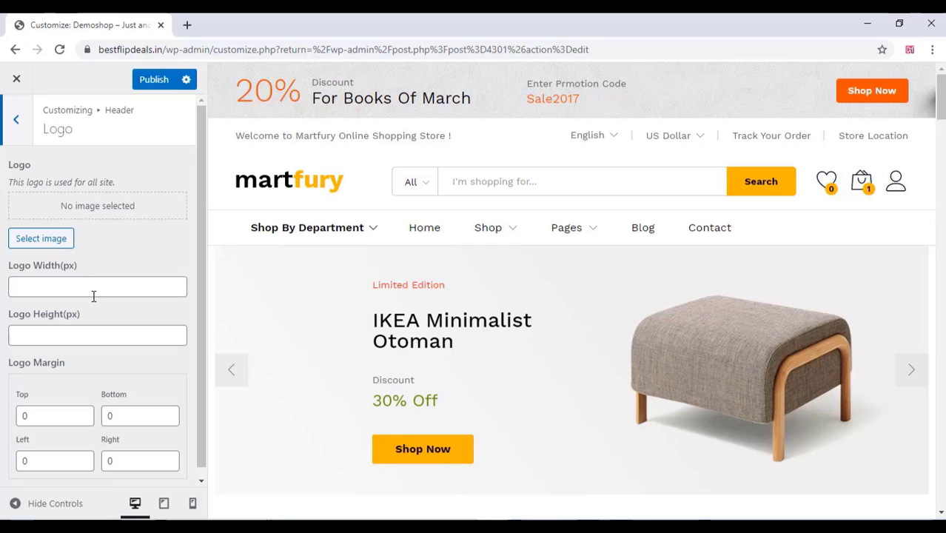
pyautogui.scroll(-1, 72, 273)
pyautogui.click(17, 111)
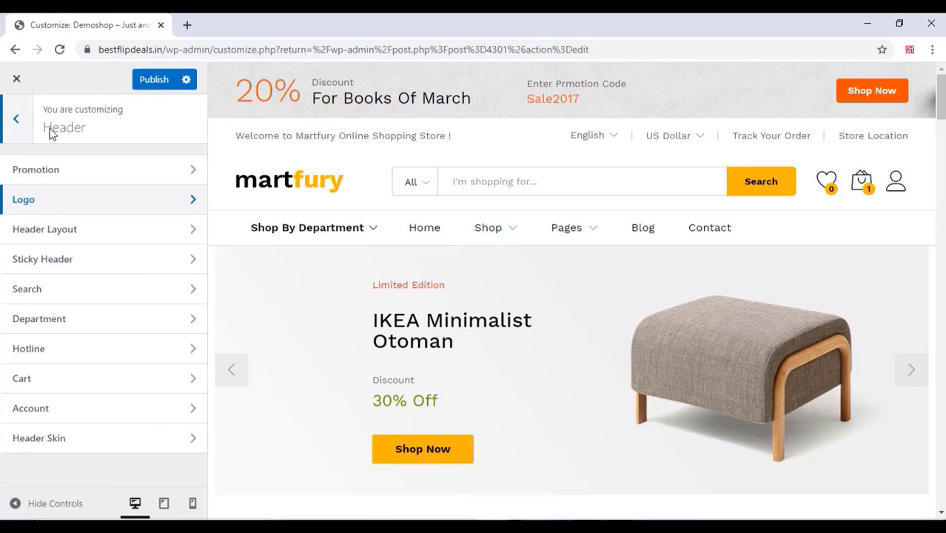
pyautogui.click(64, 172)
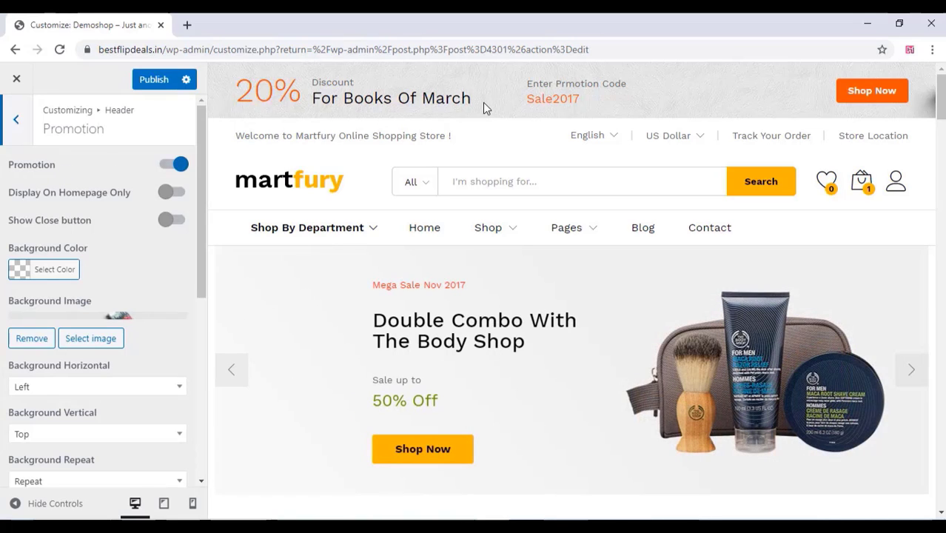
pyautogui.moveTo(485, 109); pyautogui.dragTo(7, 108)
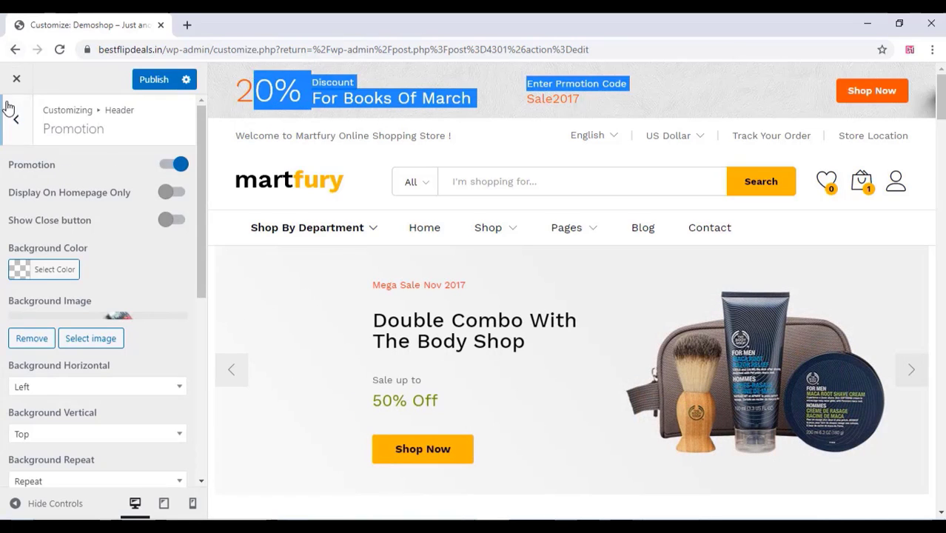
pyautogui.click(16, 118)
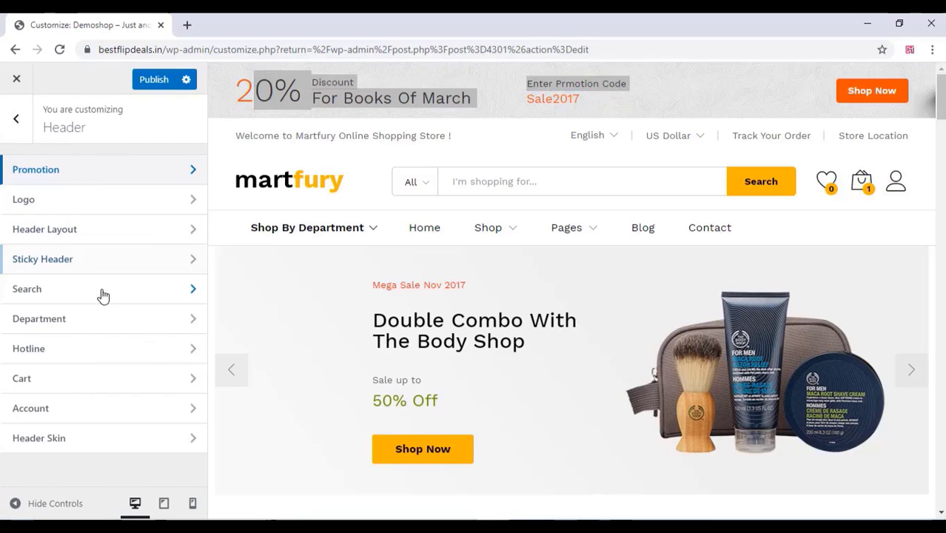
pyautogui.click(68, 391)
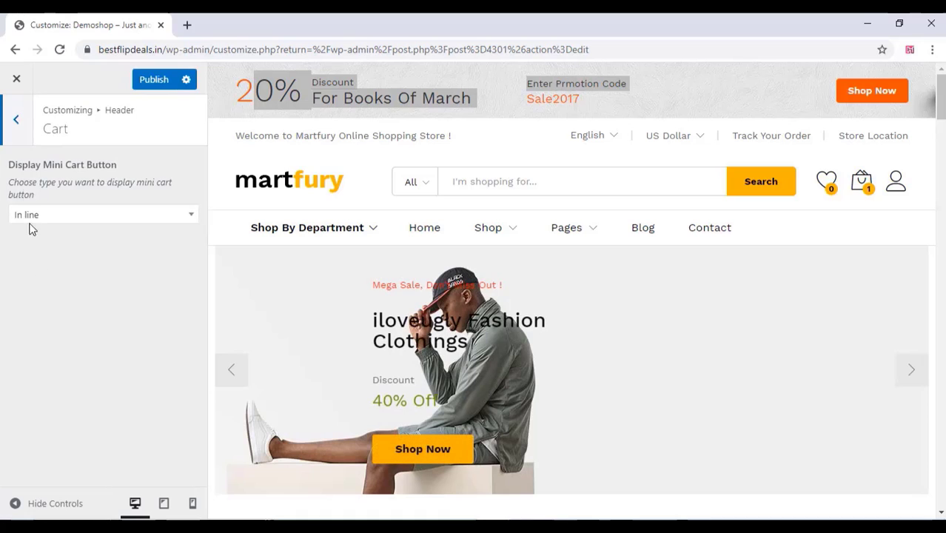
pyautogui.click(19, 115)
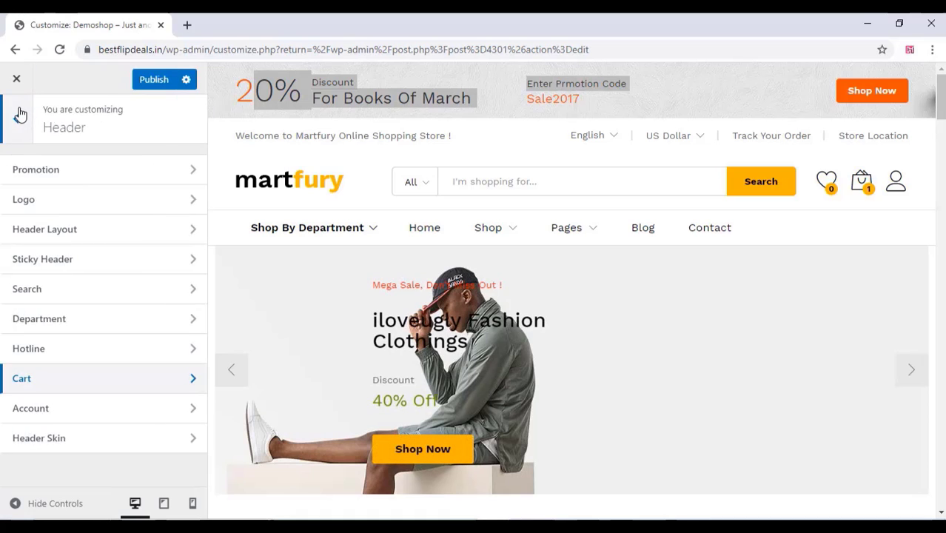
pyautogui.click(19, 115)
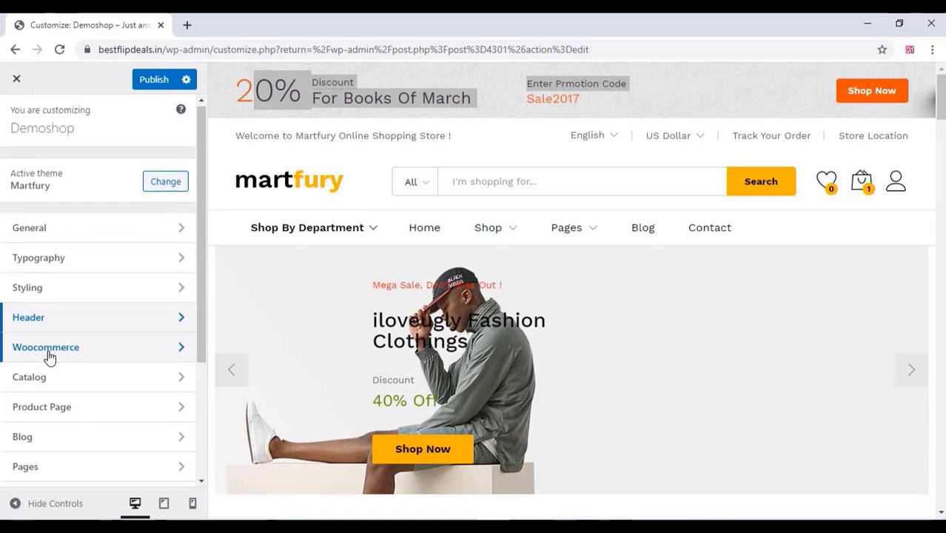
# Examine the customizer's Footer sections and Footer Layout options alongside the newsletter, contact and link areas in the site preview.
pyautogui.scroll(-2, 49, 358)
pyautogui.scroll(-1, 53, 322)
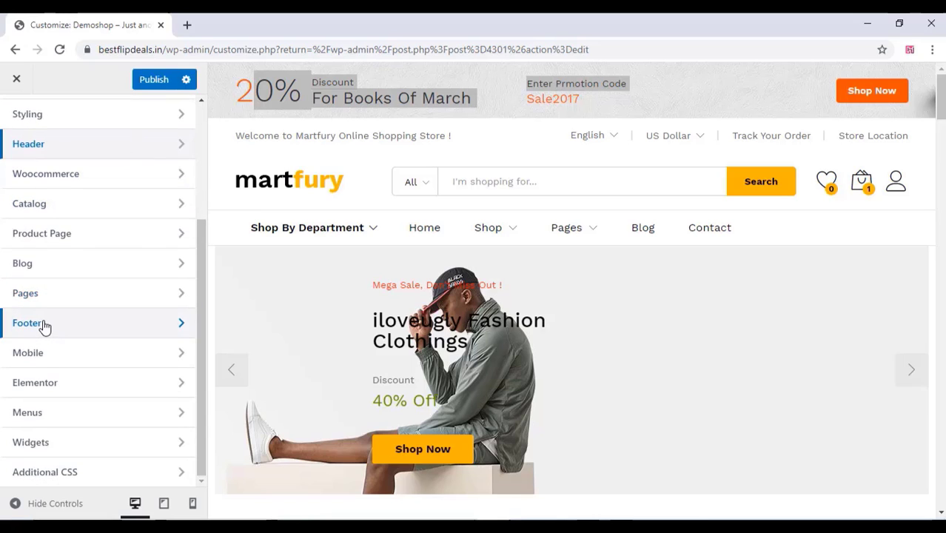
pyautogui.click(30, 324)
pyautogui.scroll(-5, 589, 296)
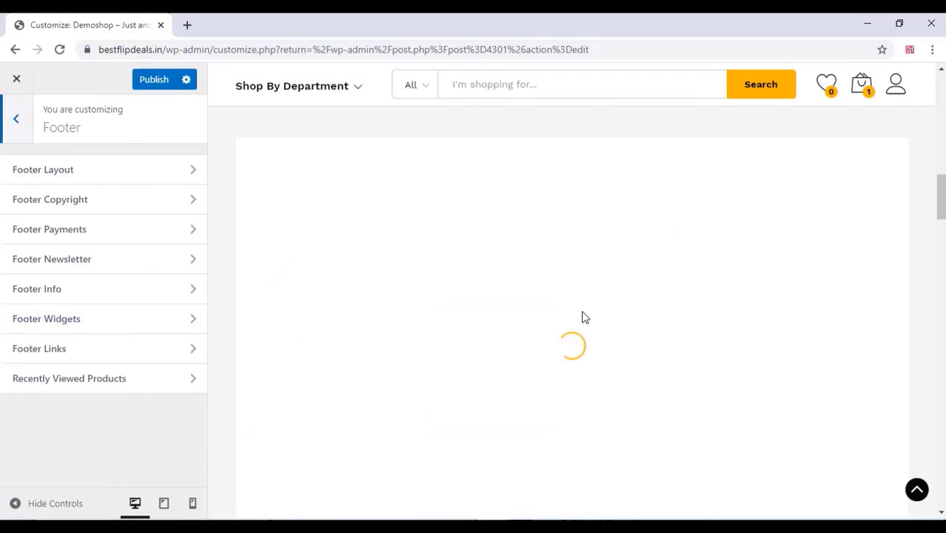
pyautogui.scroll(-8, 581, 348)
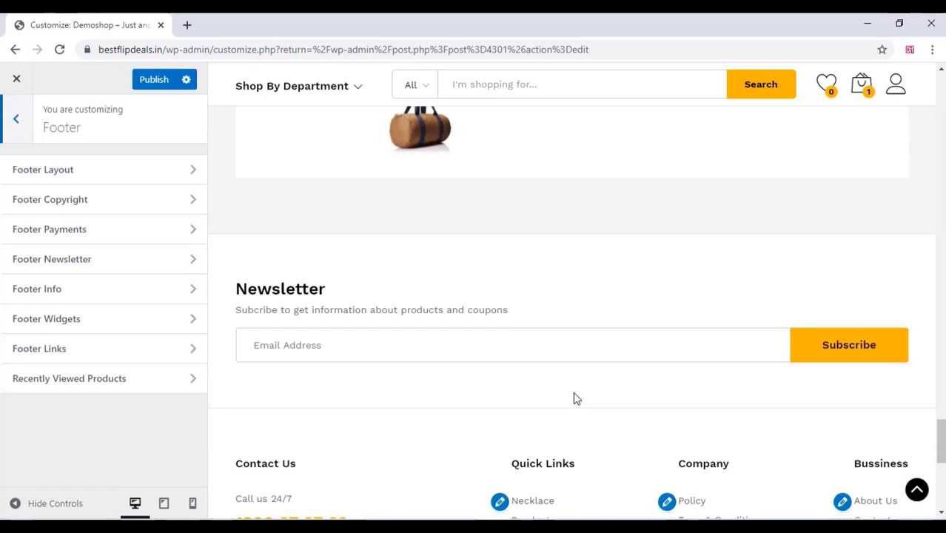
pyautogui.scroll(-5, 574, 396)
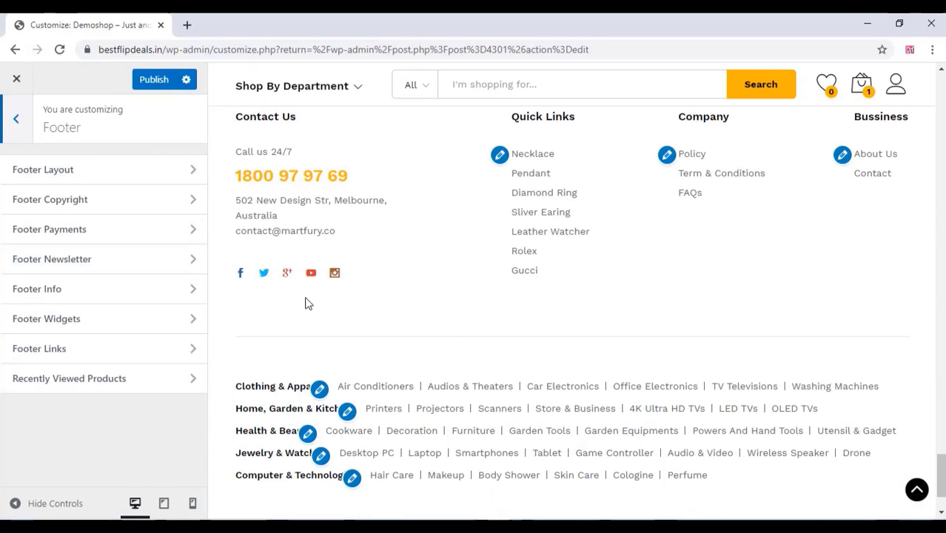
pyautogui.scroll(-2, 259, 284)
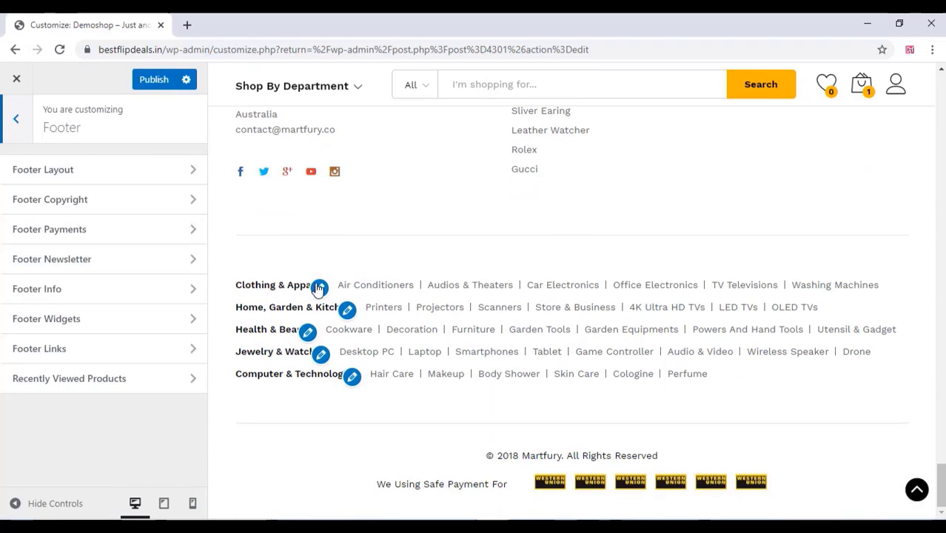
pyautogui.scroll(5, 314, 289)
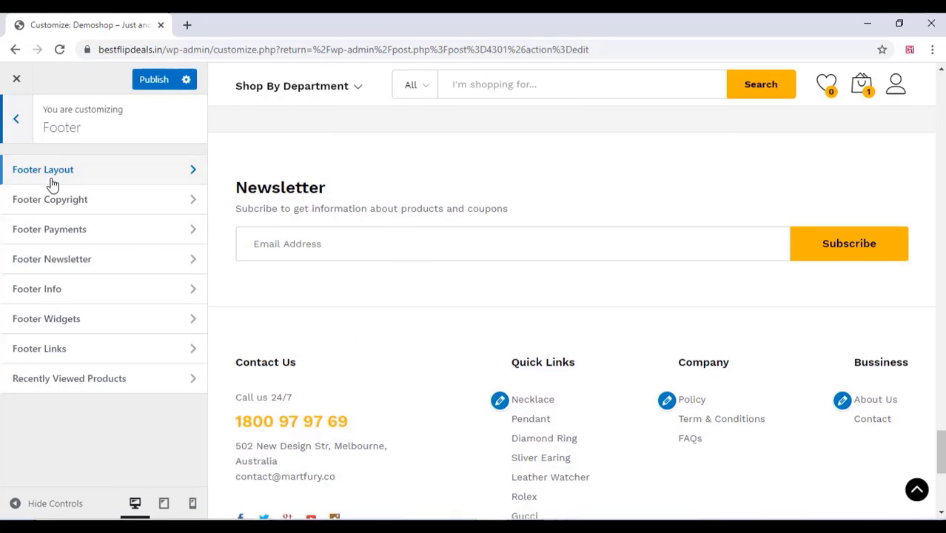
pyautogui.click(80, 179)
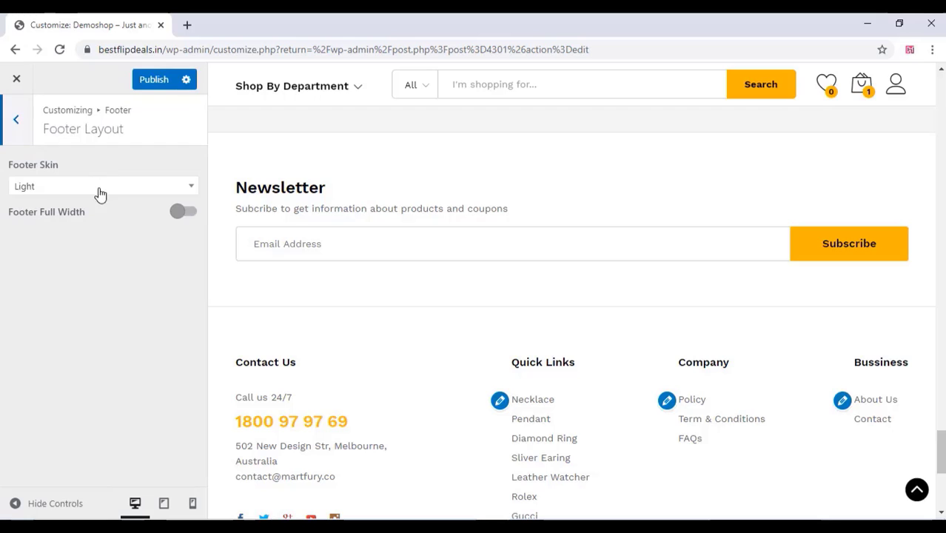
pyautogui.click(19, 123)
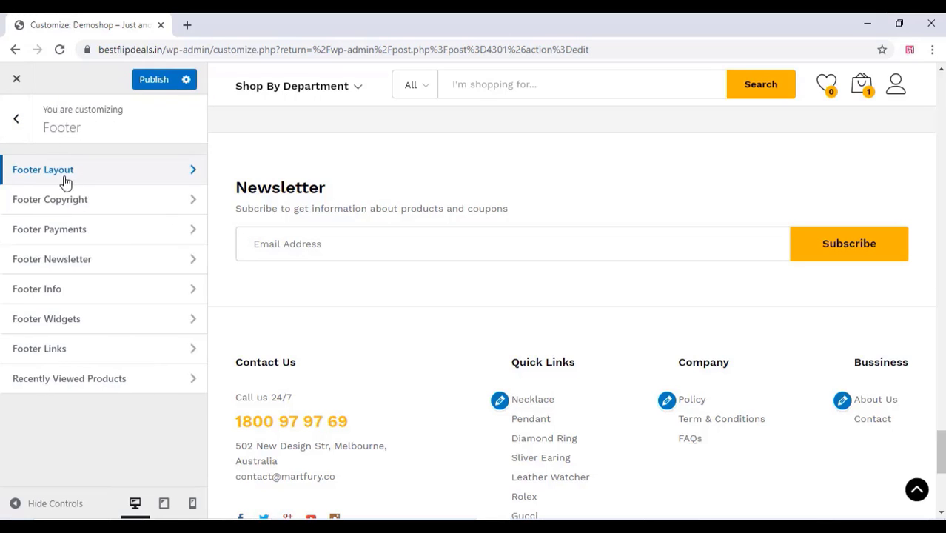
# Change the footer copyright text to "© 2020 your site. All Rights Reserved" and publish the customization.
pyautogui.click(59, 206)
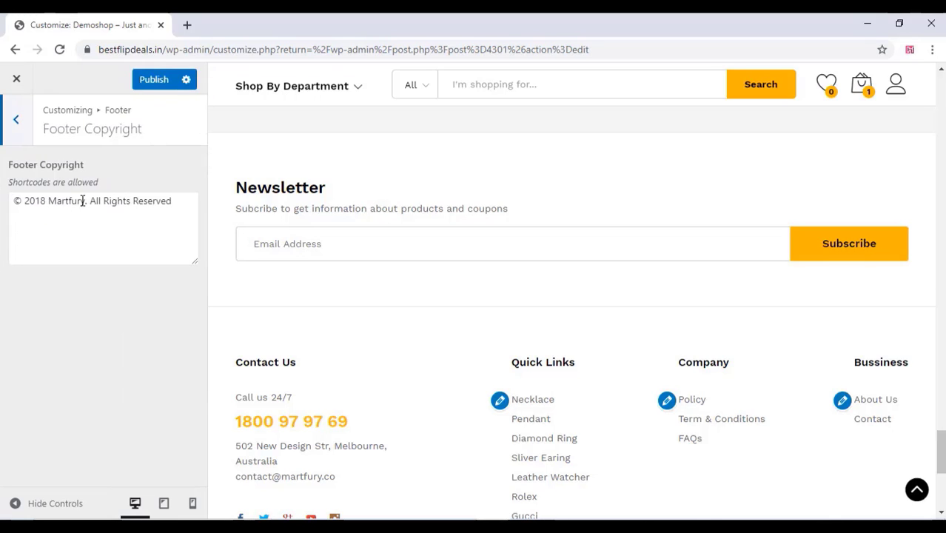
pyautogui.moveTo(85, 201); pyautogui.dragTo(17, 200)
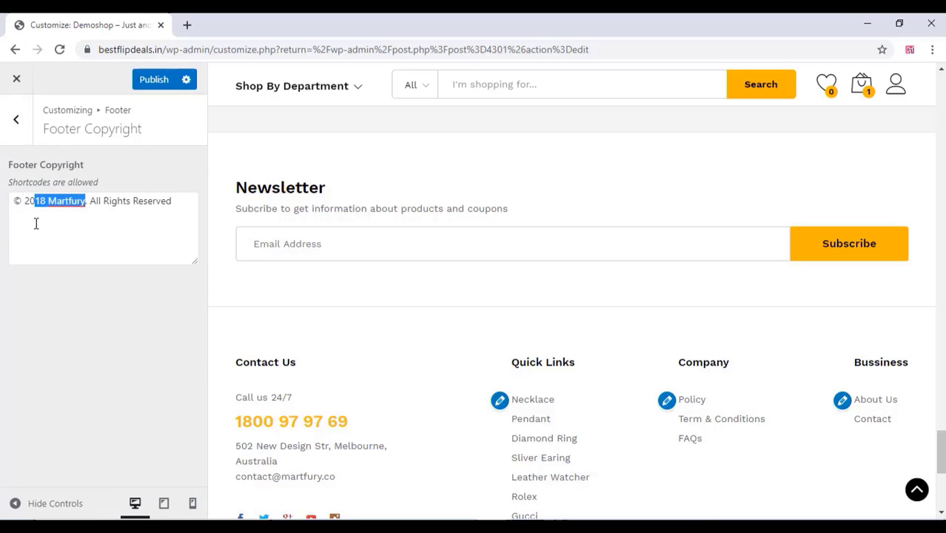
pyautogui.write('20 yo')
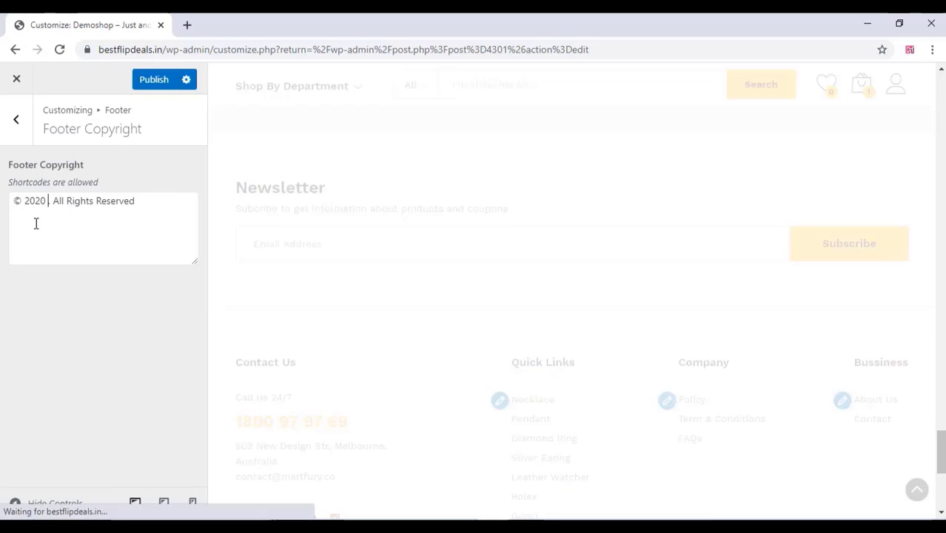
pyautogui.write('ur s')
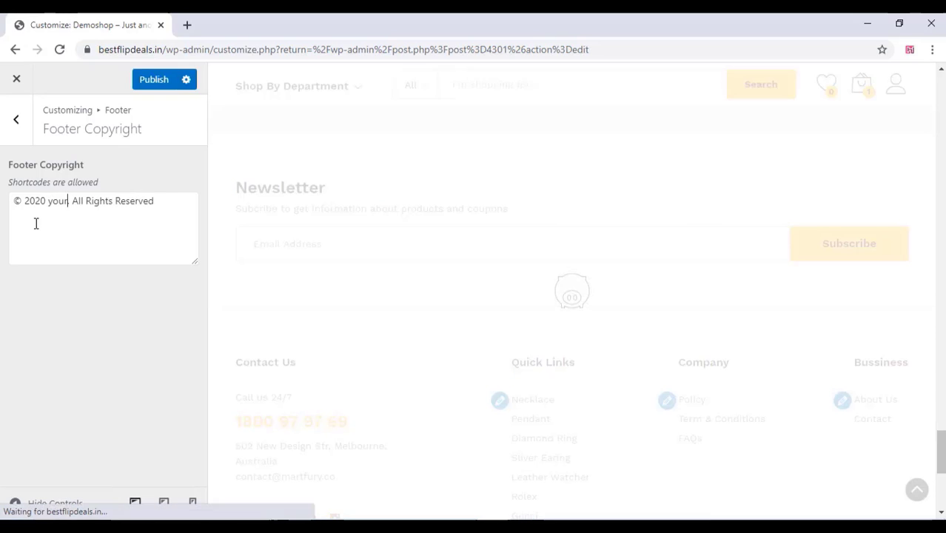
pyautogui.write('ite.')
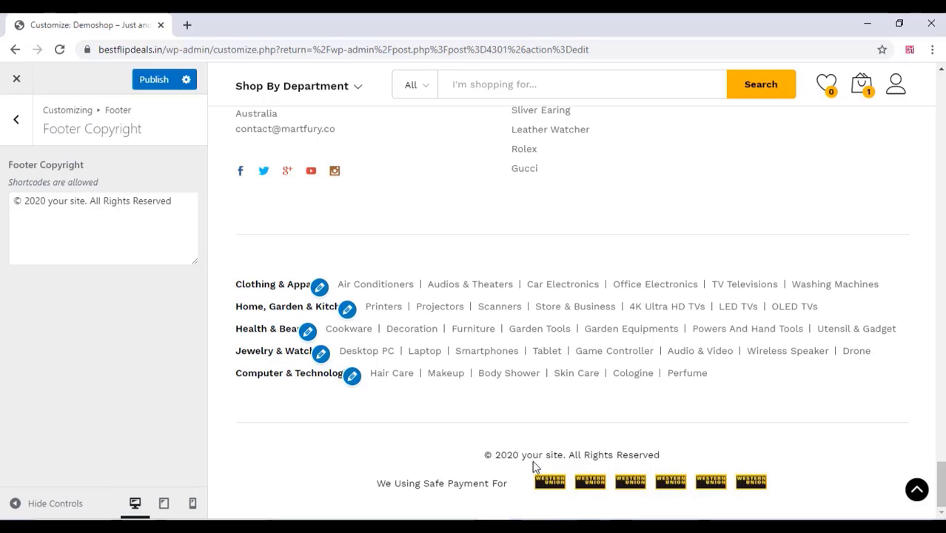
pyautogui.moveTo(494, 454); pyautogui.dragTo(683, 454)
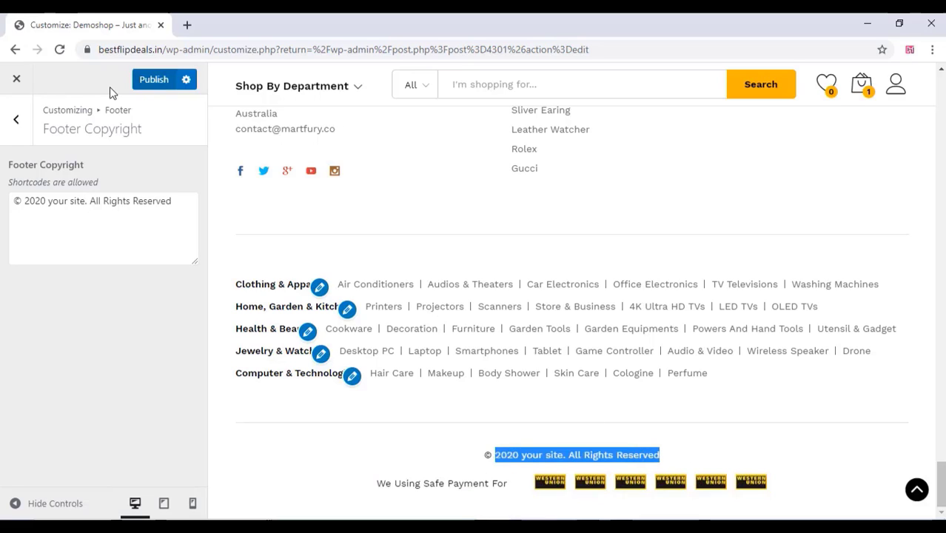
pyautogui.click(150, 84)
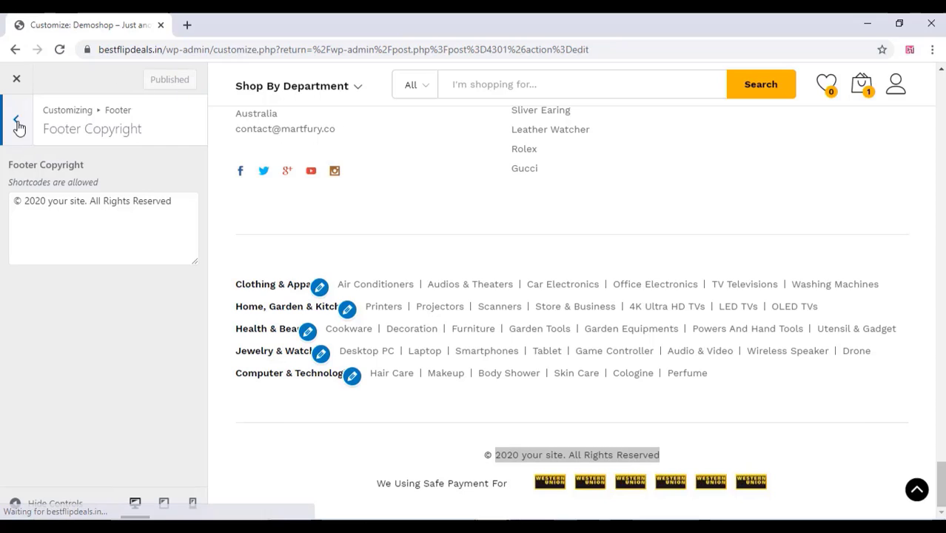
pyautogui.click(17, 122)
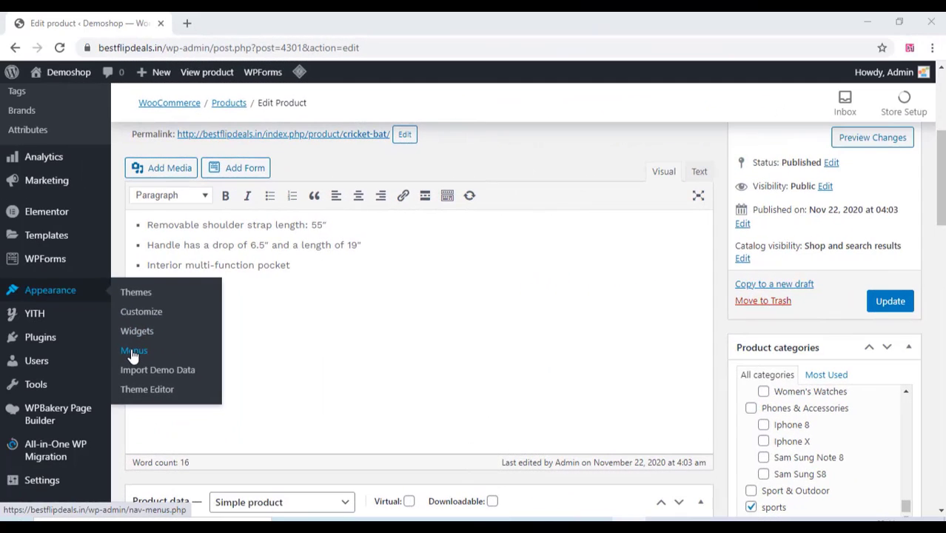
# Load the Primary Menu for editing in the site's menu settings and look through its structure.
pyautogui.click(132, 354)
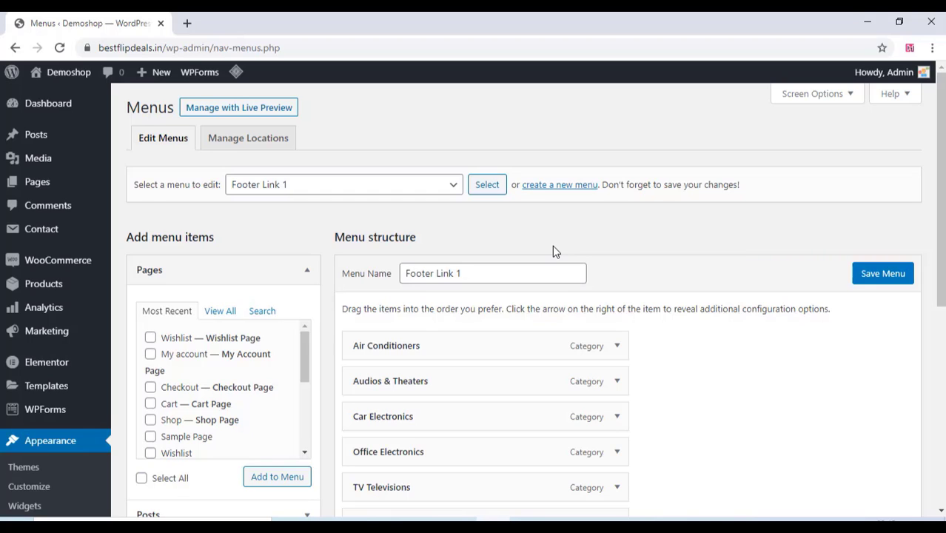
pyautogui.click(337, 191)
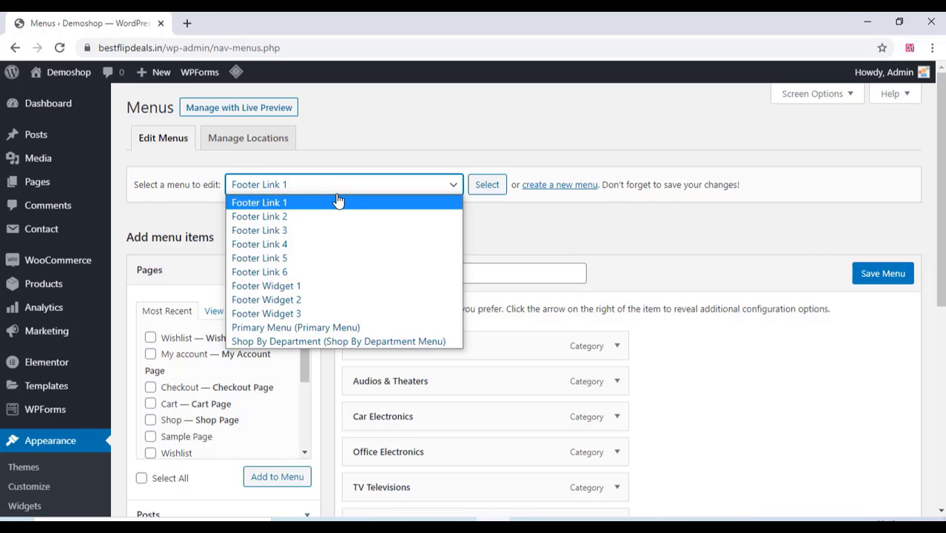
pyautogui.click(338, 329)
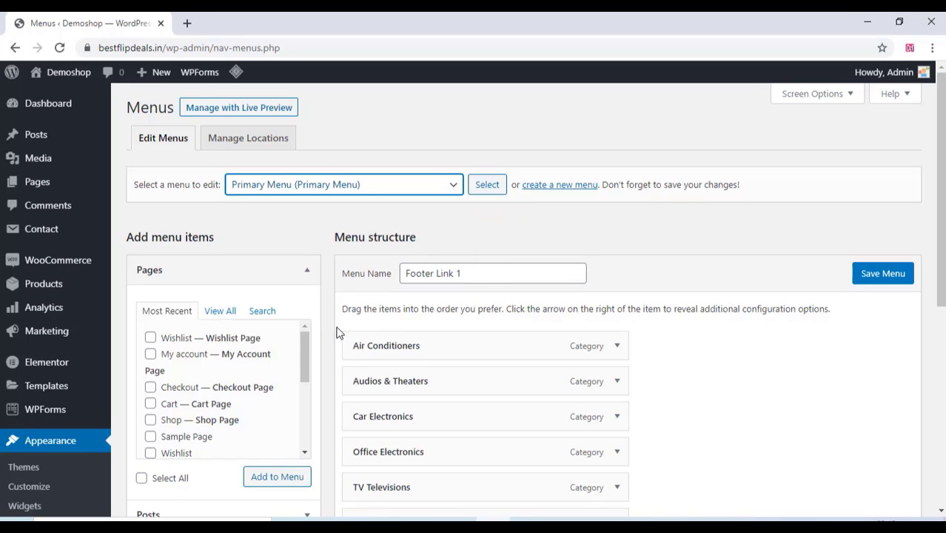
pyautogui.click(486, 190)
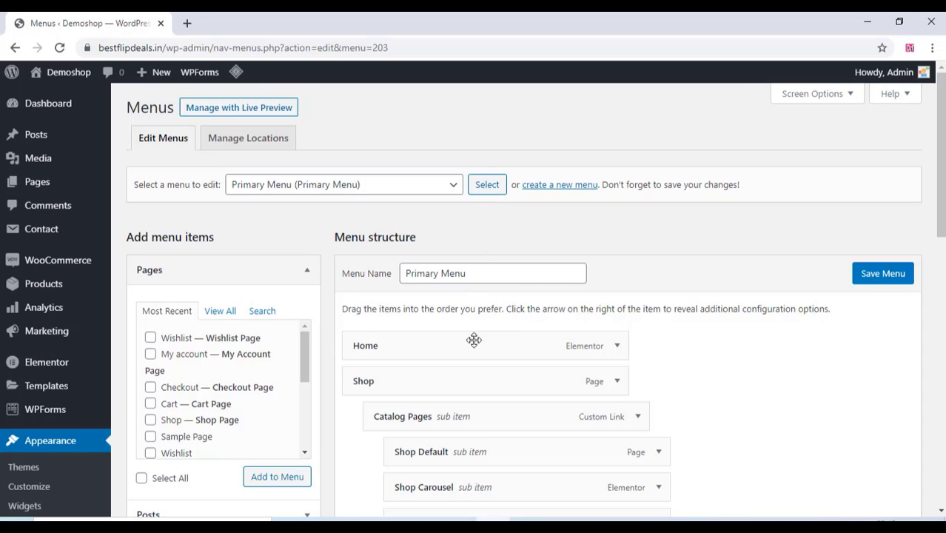
pyautogui.scroll(-3, 481, 351)
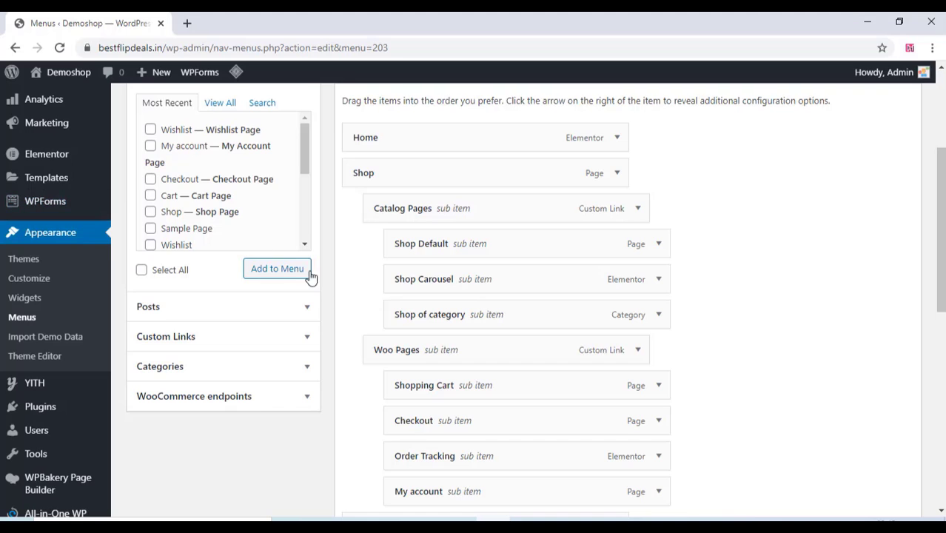
pyautogui.scroll(-4, 332, 294)
pyautogui.scroll(-2, 345, 292)
pyautogui.scroll(6, 348, 291)
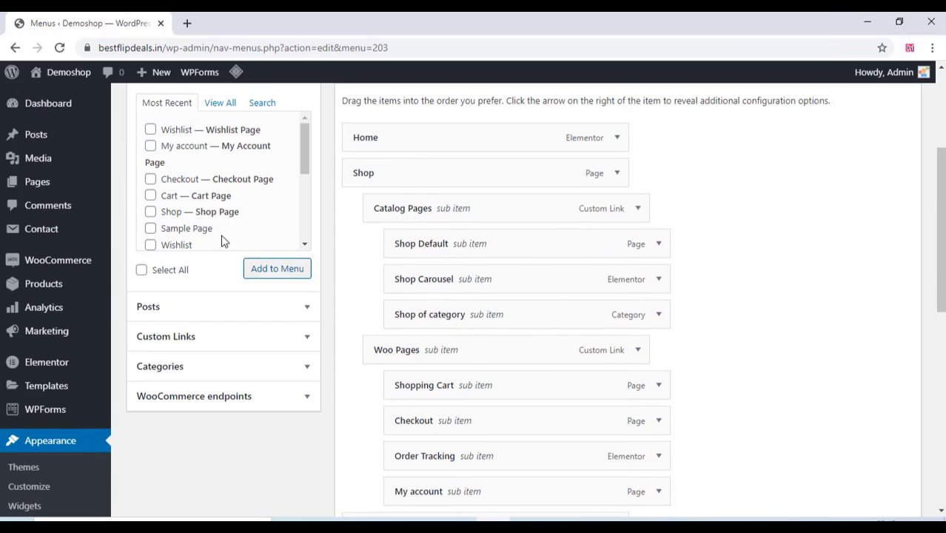
# Add the Checkout and Cart pages to the Primary Menu.
pyautogui.click(150, 180)
pyautogui.click(151, 196)
pyautogui.click(300, 272)
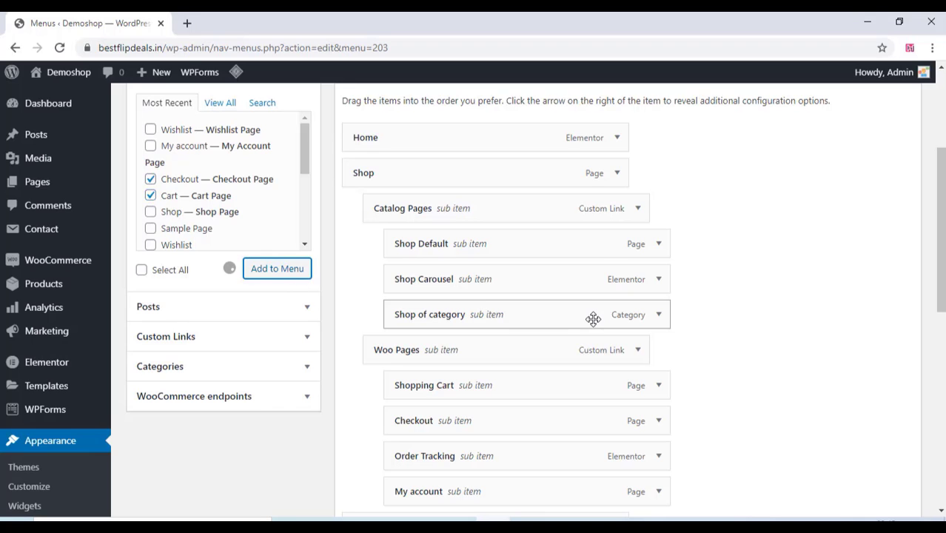
pyautogui.scroll(-5, 585, 320)
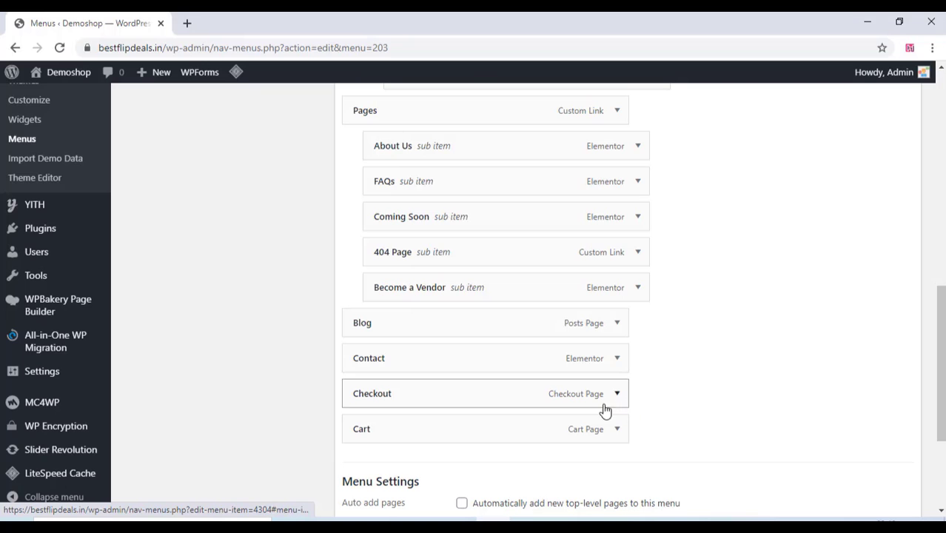
pyautogui.scroll(8, 385, 363)
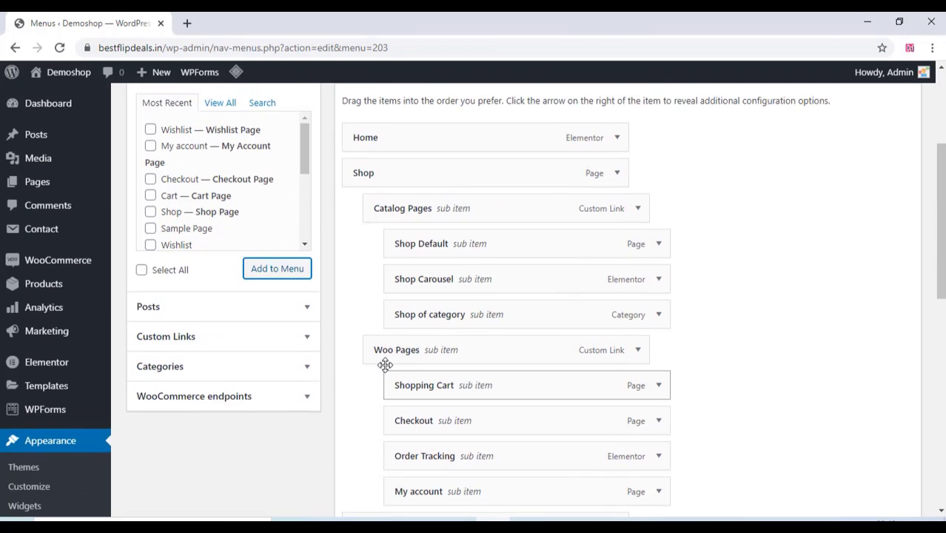
# Remove the top-level Checkout and Cart items from the end of the Primary Menu.
pyautogui.scroll(-9, 384, 364)
pyautogui.click(618, 324)
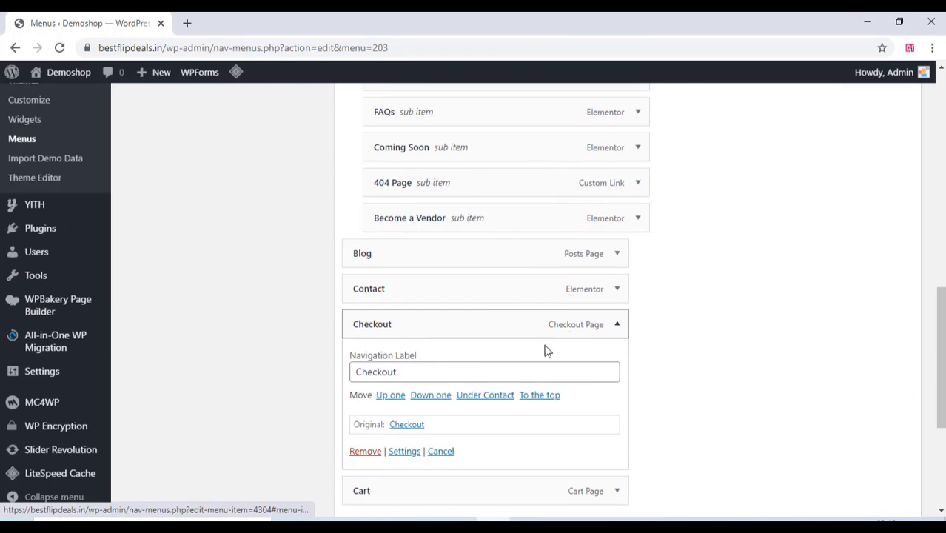
pyautogui.scroll(-2, 356, 318)
pyautogui.click(358, 314)
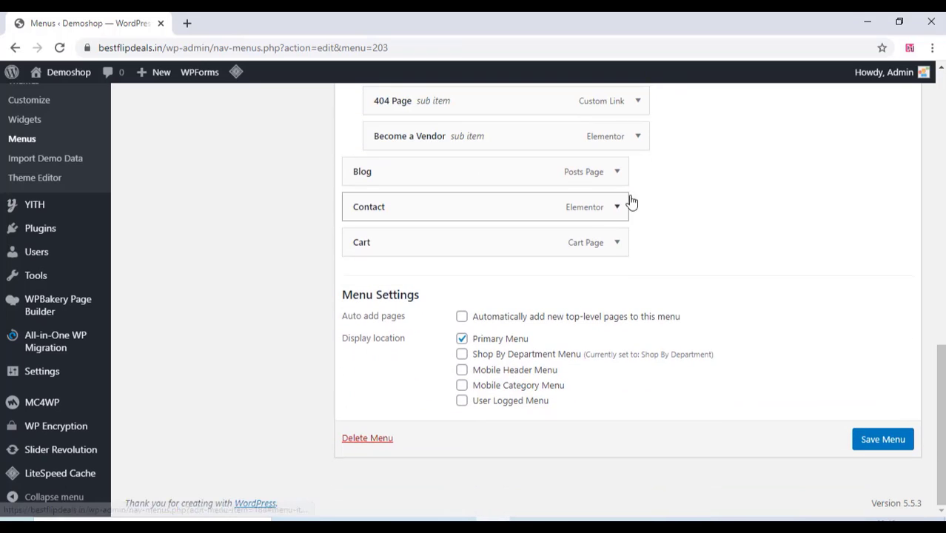
pyautogui.click(618, 244)
pyautogui.scroll(-1, 618, 247)
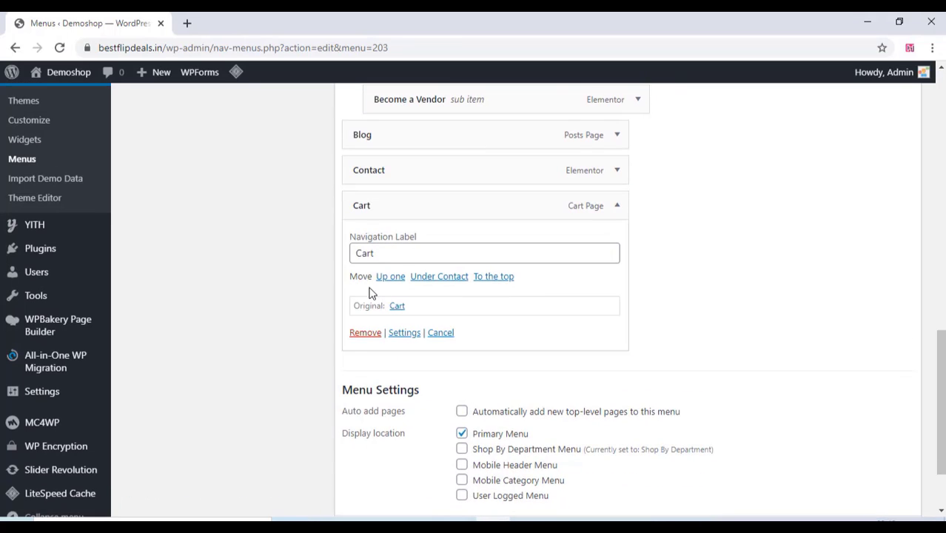
pyautogui.click(353, 333)
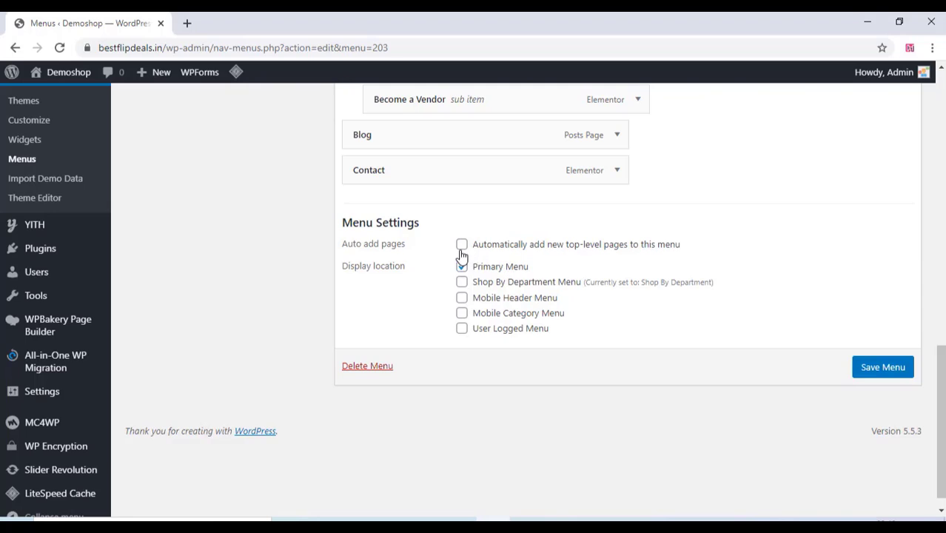
# Enable automatic adding of new top-level pages and assign the Shop By Department, Mobile Header, Mobile Category and User Logged display locations.
pyautogui.click(462, 245)
pyautogui.click(461, 283)
pyautogui.click(462, 298)
pyautogui.click(462, 315)
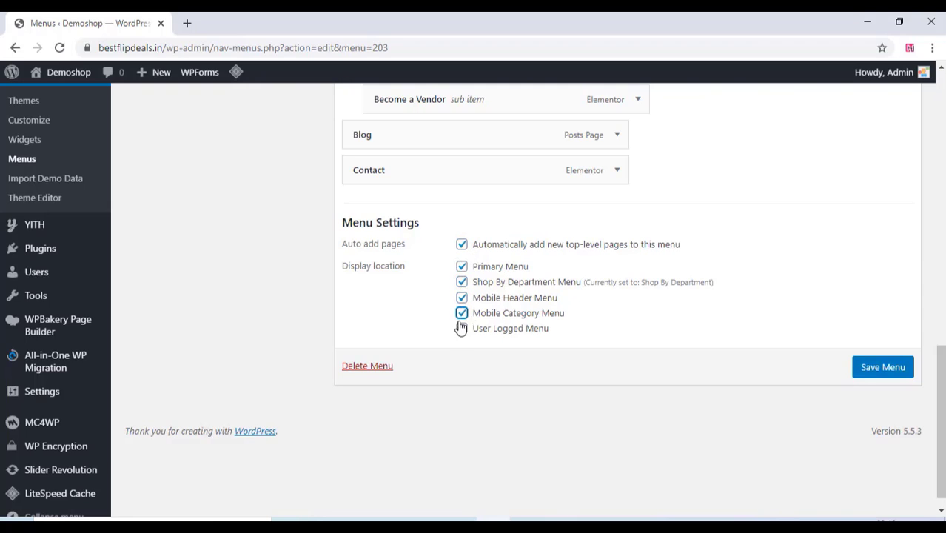
pyautogui.click(460, 329)
# Turn off automatic page adding and clear every display location of the menu except Primary Menu.
pyautogui.click(461, 314)
pyautogui.click(462, 298)
pyautogui.click(462, 328)
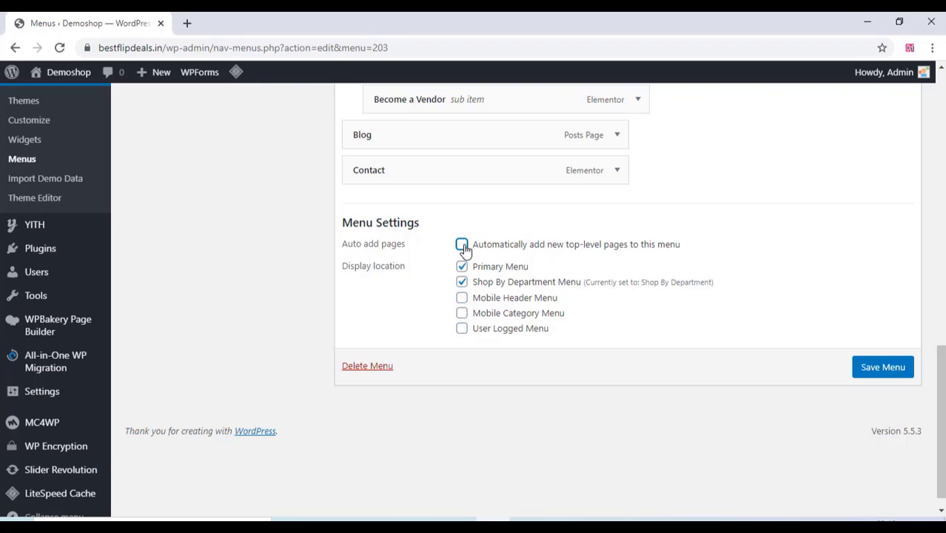
pyautogui.click(463, 284)
pyautogui.scroll(10, 464, 360)
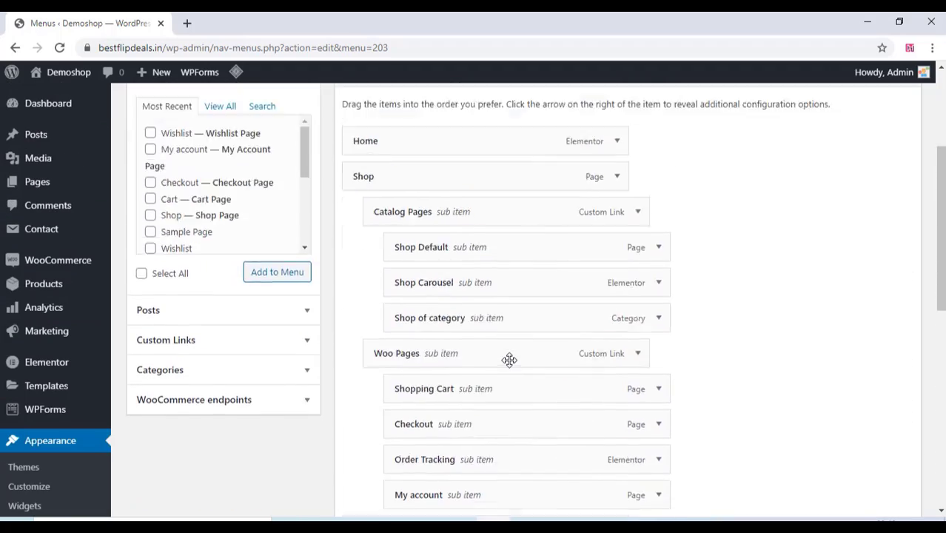
pyautogui.scroll(3, 509, 359)
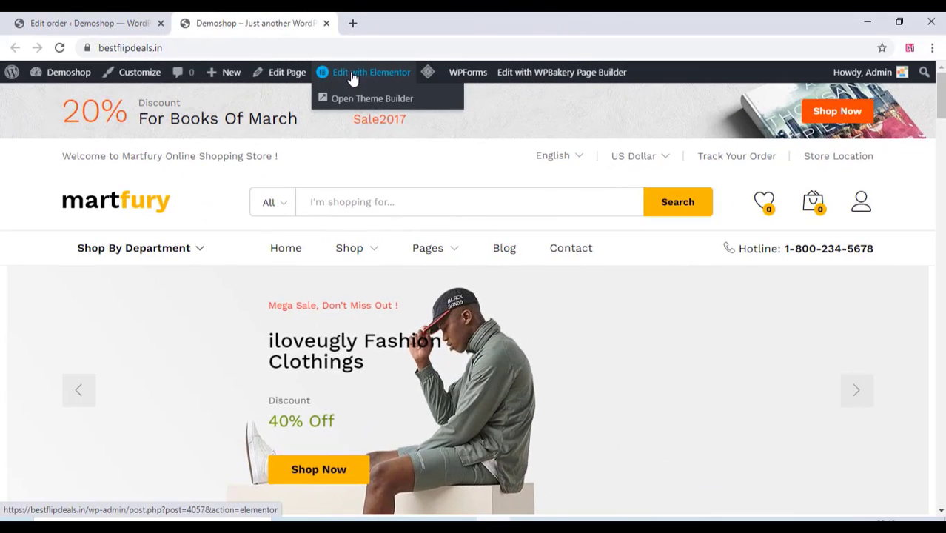
# Open the home page in the Elementor editor and view the Free Delivery item's settings in the icons list.
pyautogui.click(353, 74)
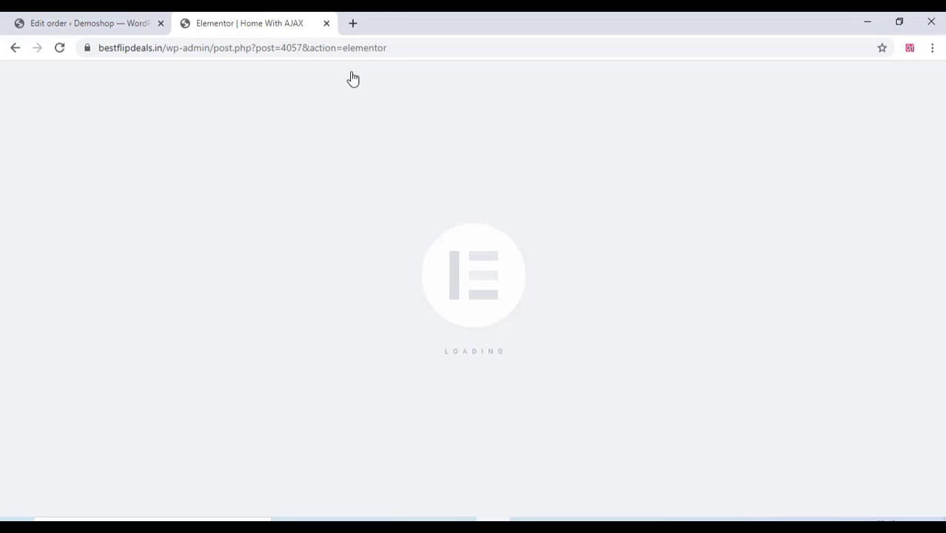
pyautogui.scroll(-6, 366, 185)
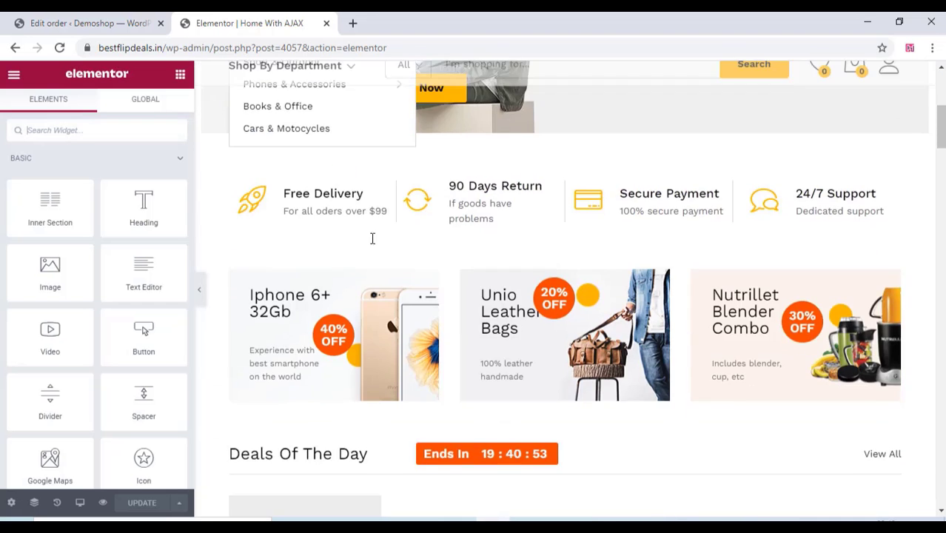
pyautogui.scroll(2, 360, 195)
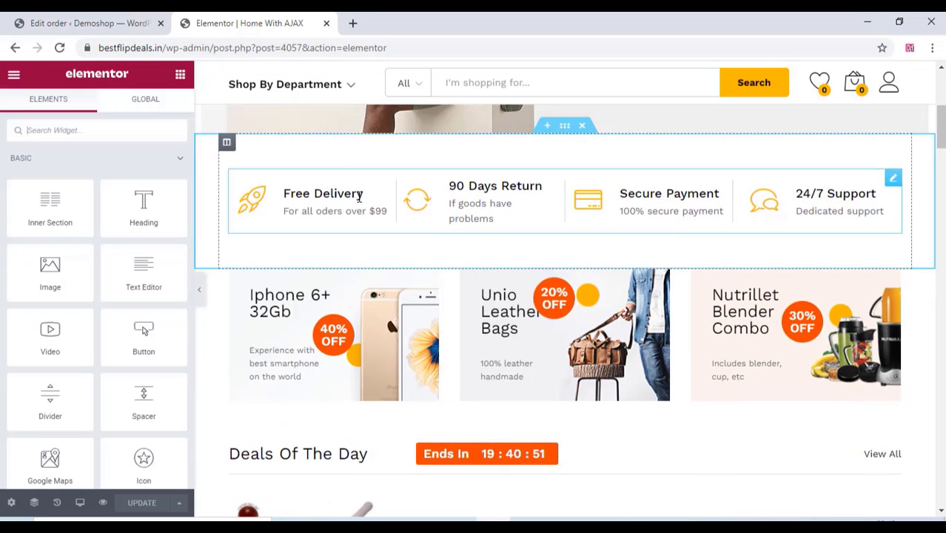
pyautogui.click(360, 196)
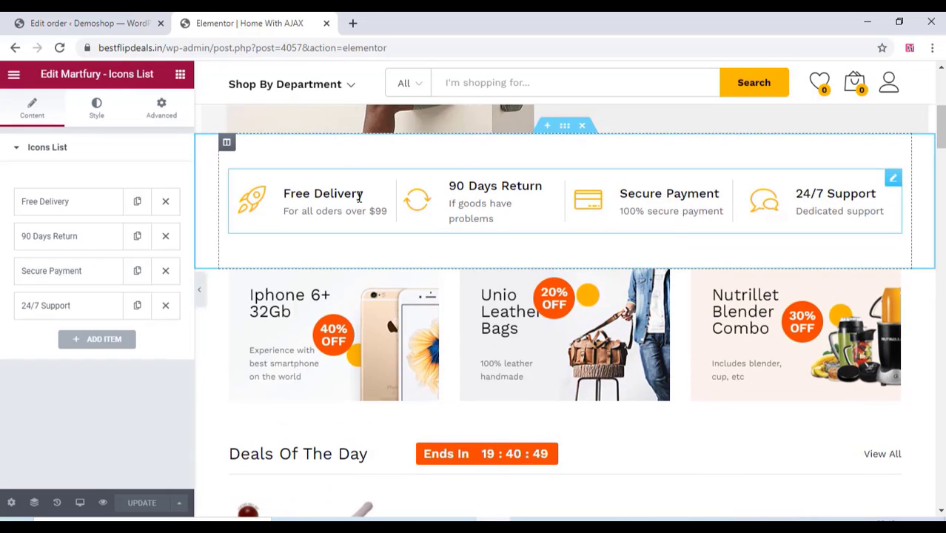
pyautogui.click(82, 210)
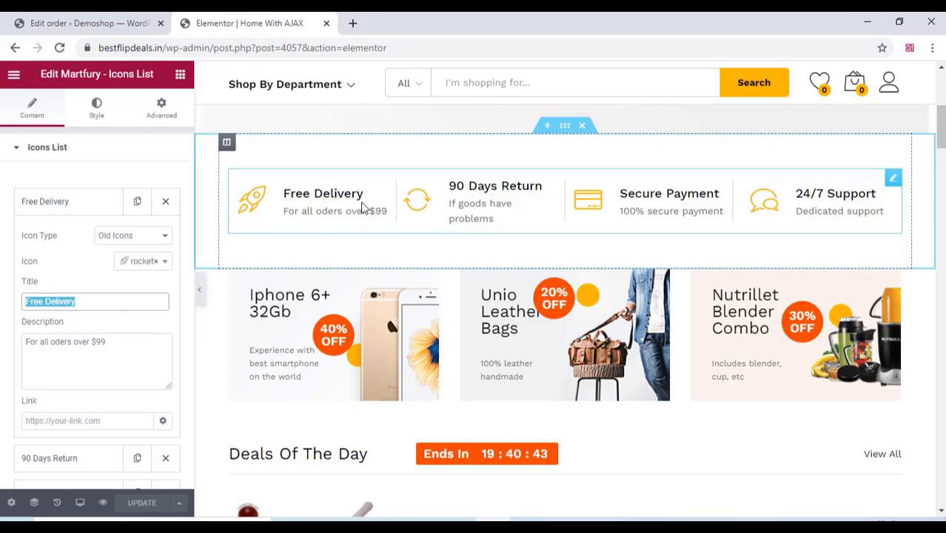
# View the content settings of the Iphone 6+, Unio Leather Bags and Nutrillet Blender Combo banners.
pyautogui.scroll(-2, 322, 270)
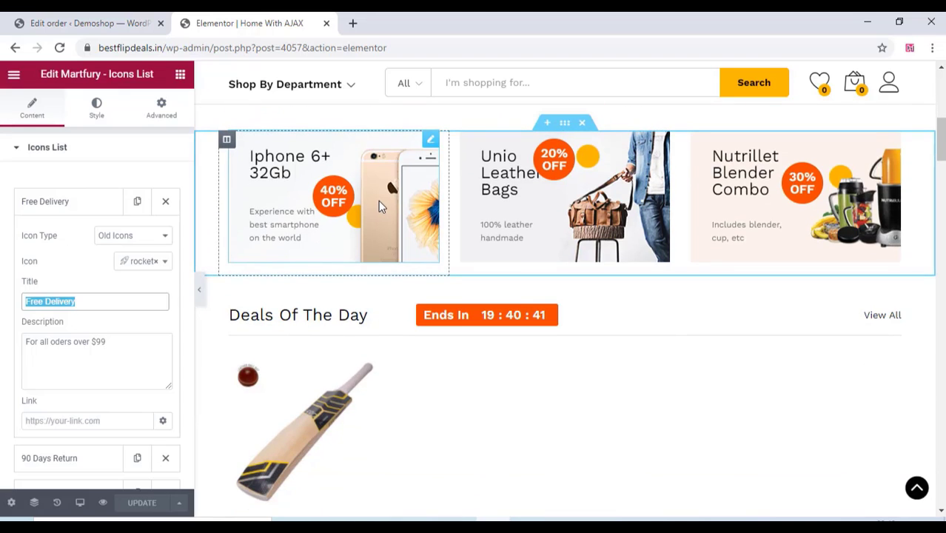
pyautogui.click(378, 205)
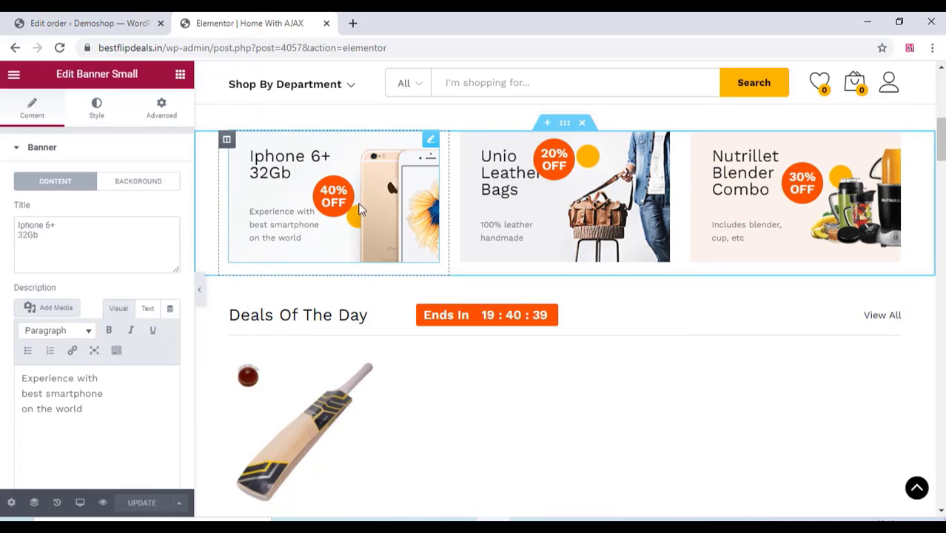
pyautogui.click(556, 193)
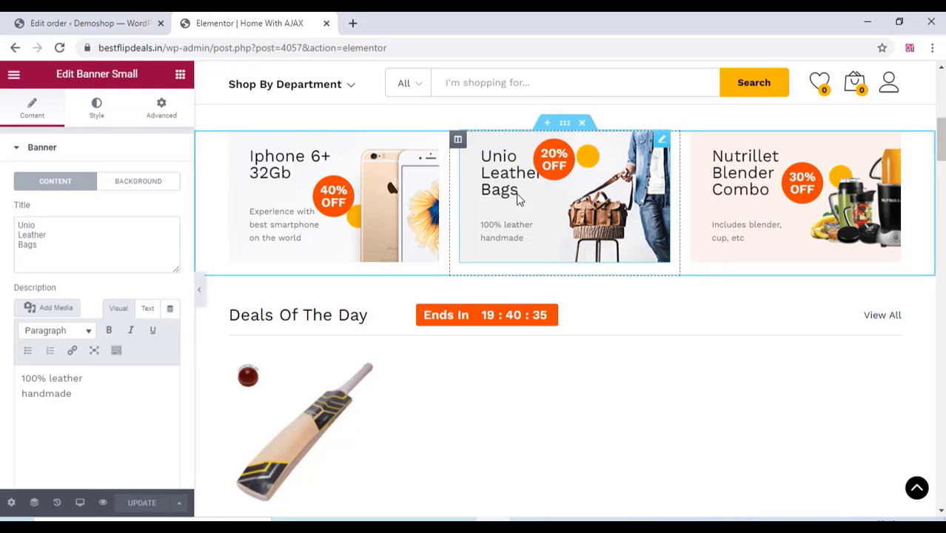
pyautogui.click(755, 211)
# Examine the settings of the Deals Of The Day carousel and the Clothing, Computer and Consumer Electronics category product sections.
pyautogui.scroll(-3, 562, 245)
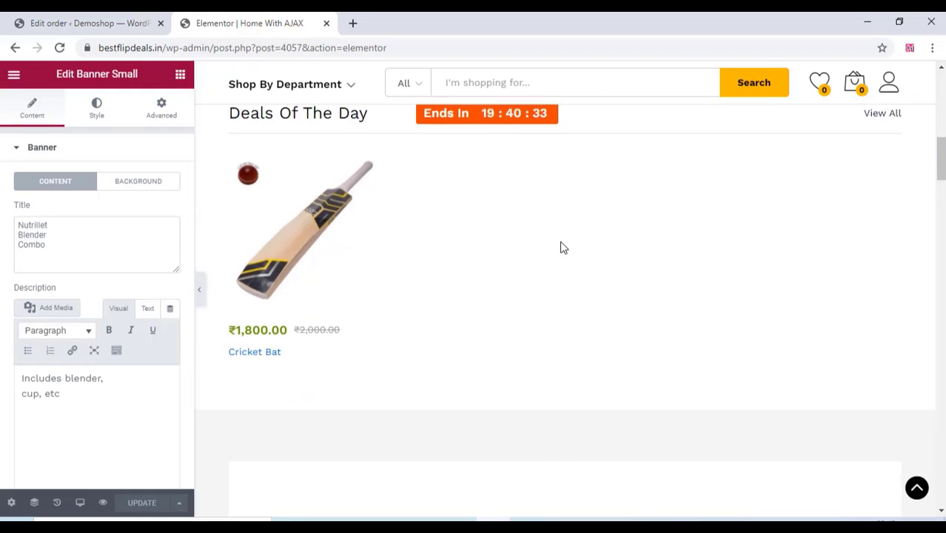
pyautogui.click(431, 252)
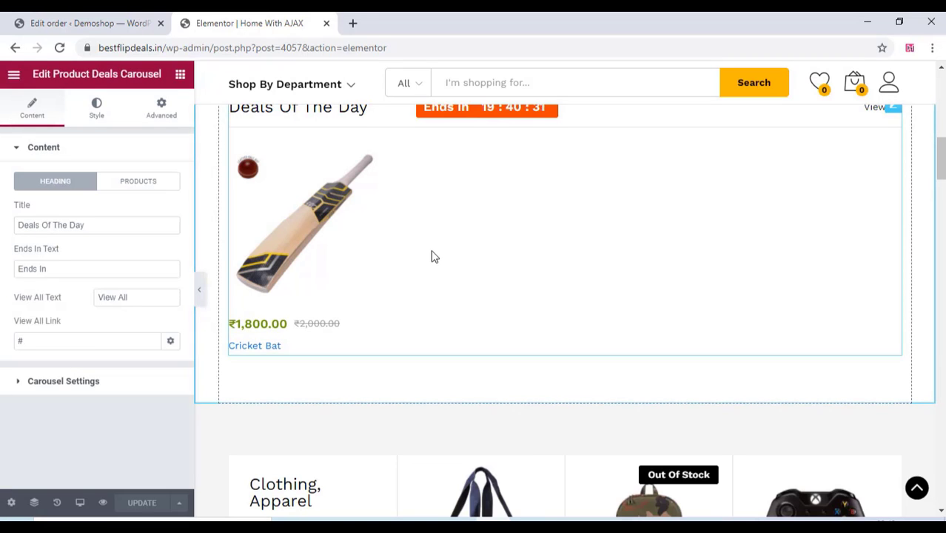
pyautogui.scroll(-4, 489, 245)
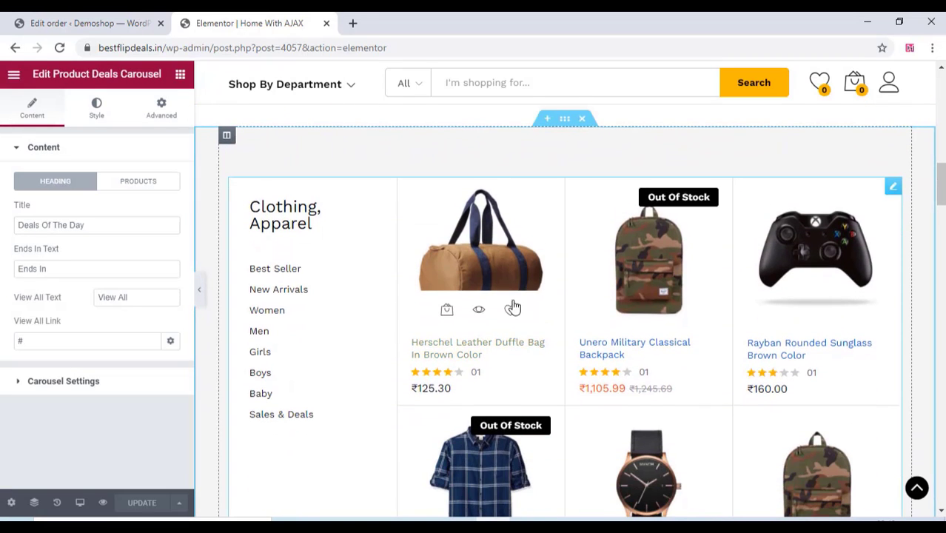
pyautogui.click(579, 257)
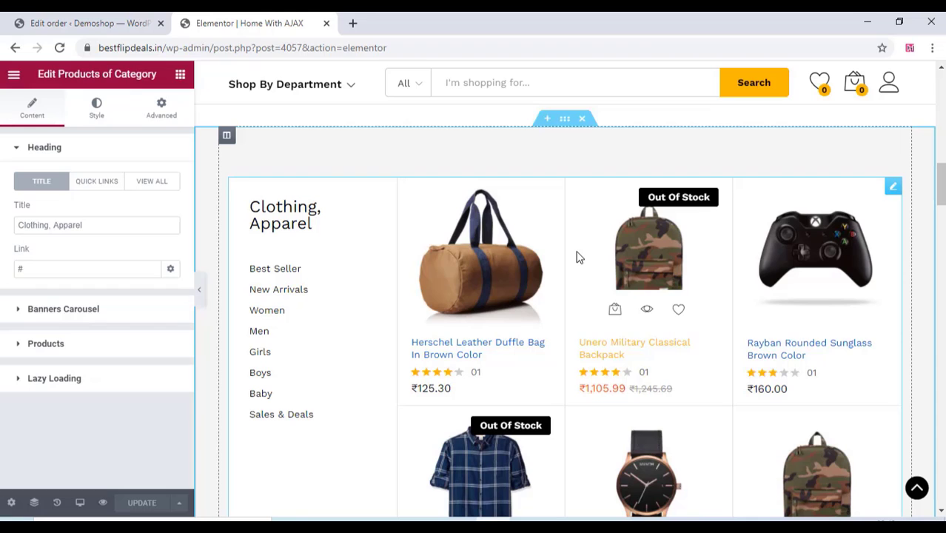
pyautogui.scroll(-6, 578, 257)
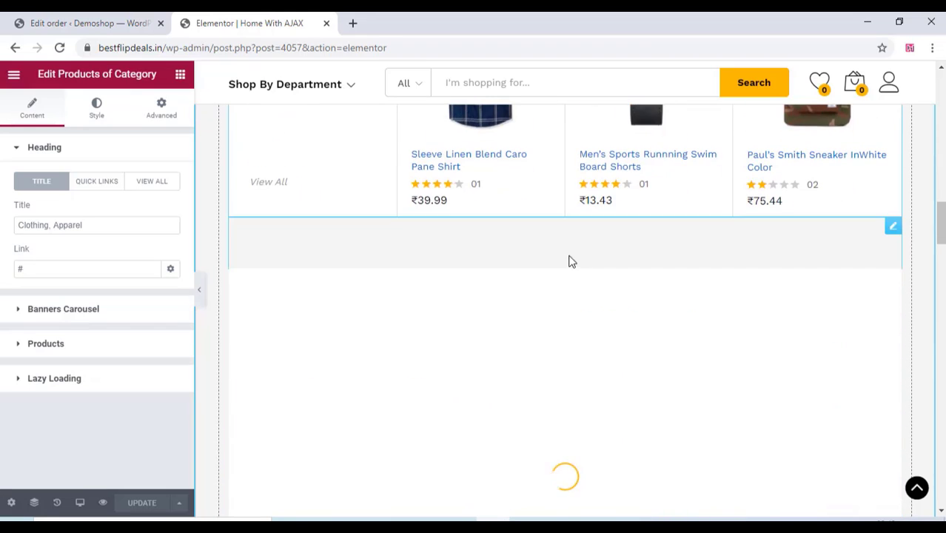
pyautogui.scroll(-2, 563, 260)
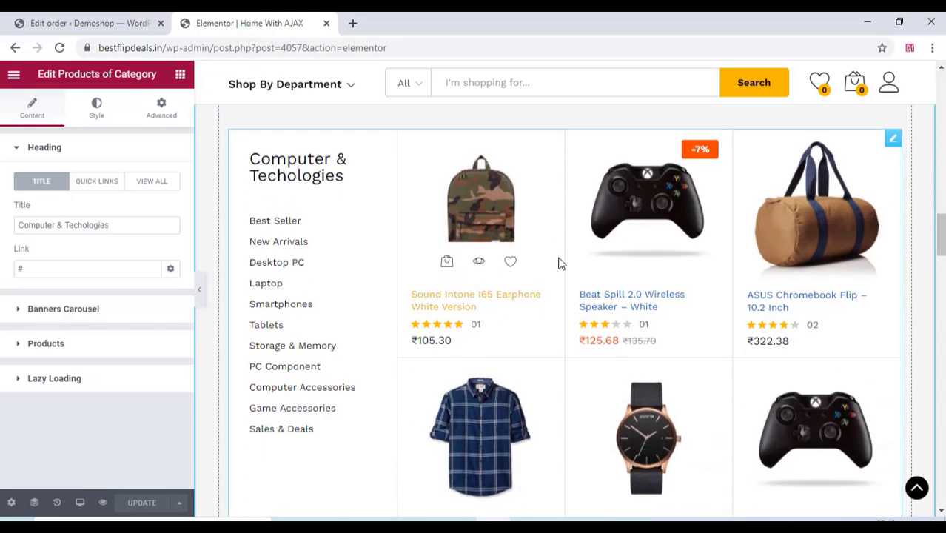
pyautogui.scroll(-5, 560, 264)
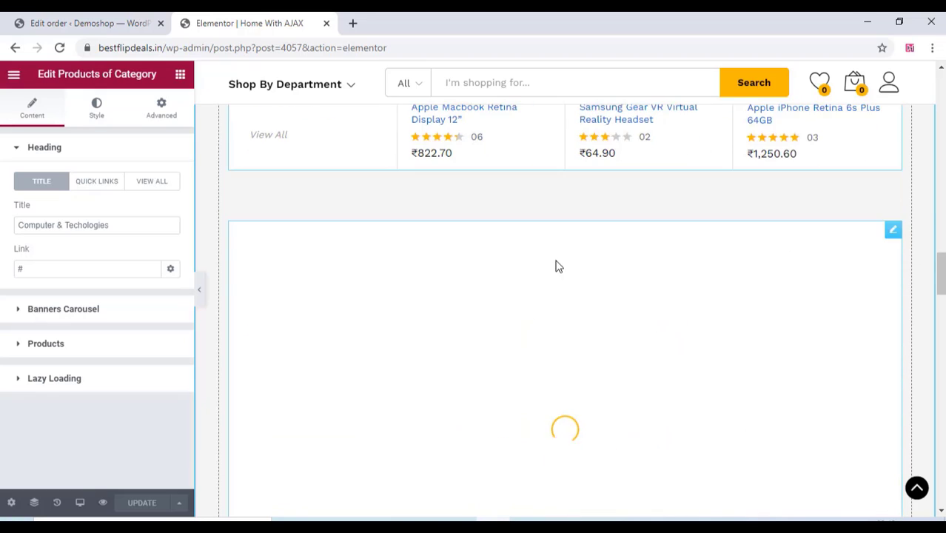
pyautogui.scroll(1, 359, 275)
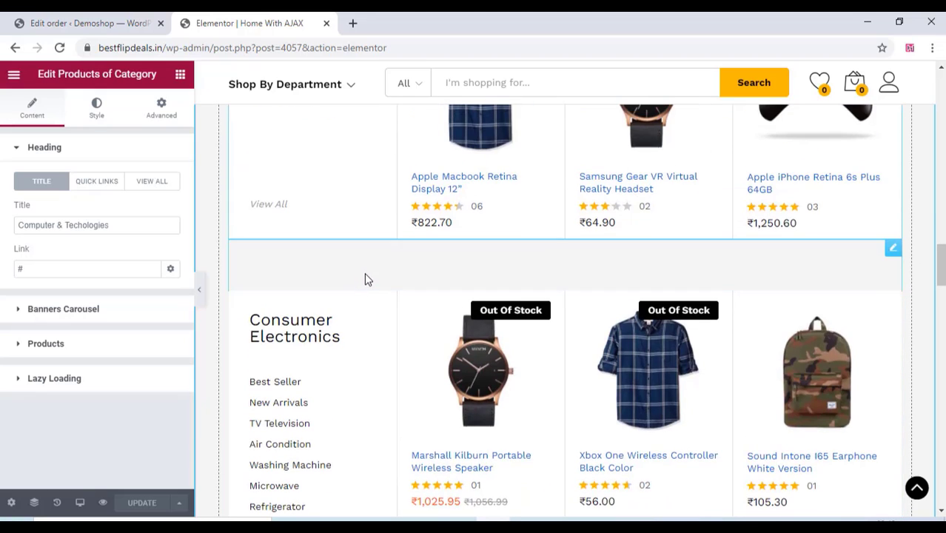
pyautogui.click(364, 343)
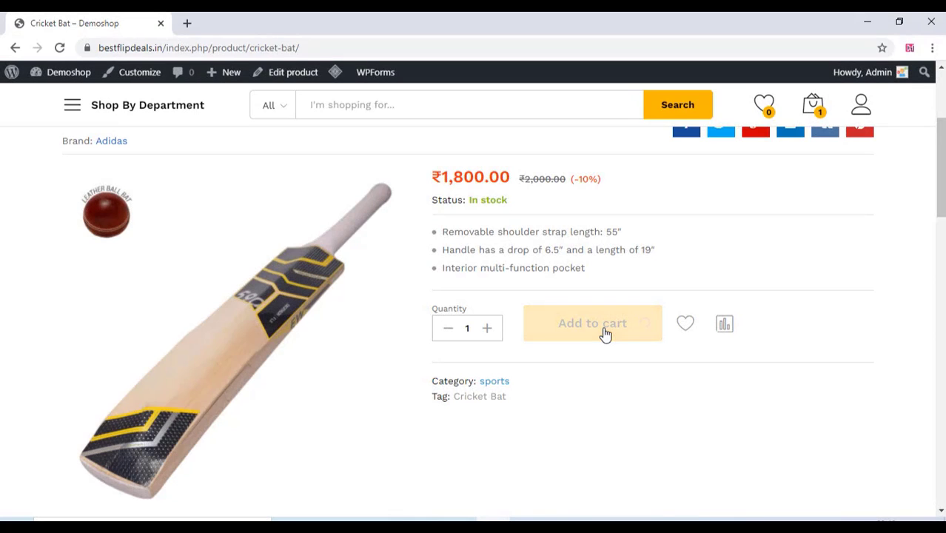
# Check out the cart containing the Cricket Bat and duffle bag, accept the terms, place the order with Cash on delivery, and review its details.
pyautogui.moveTo(817, 109)
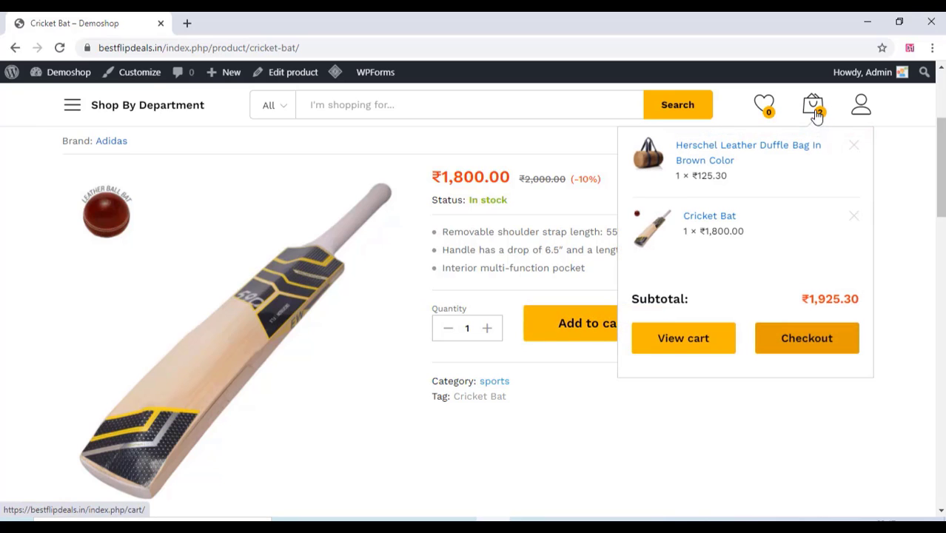
pyautogui.click(787, 336)
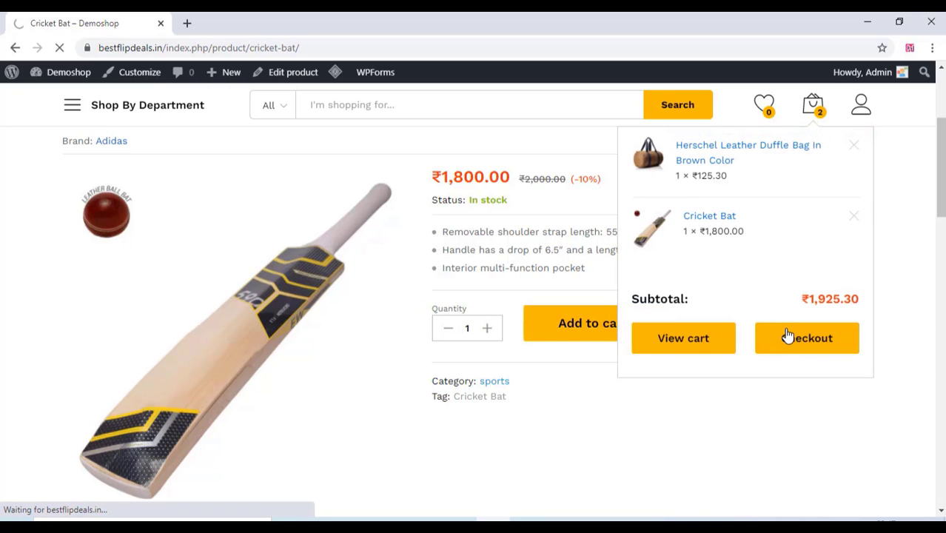
pyautogui.scroll(-2, 396, 266)
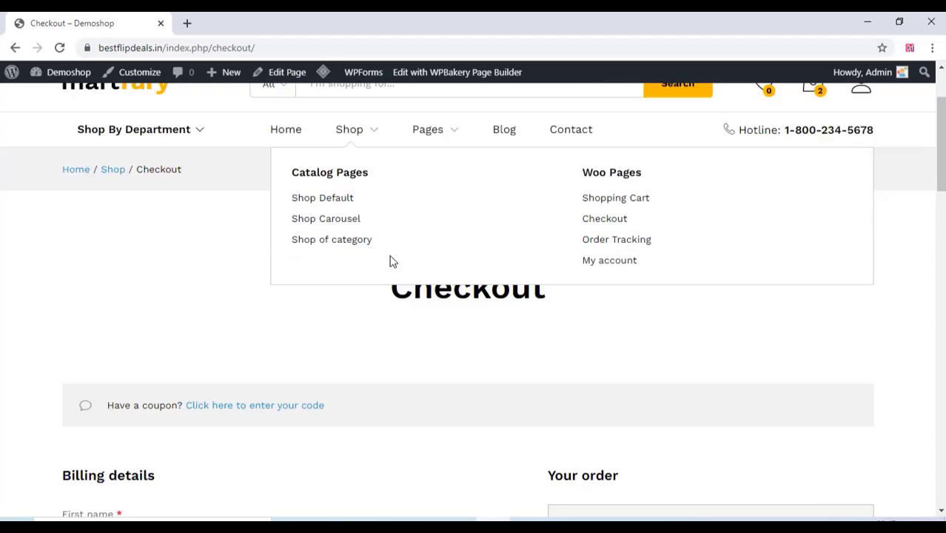
pyautogui.scroll(-3, 270, 314)
pyautogui.scroll(-3, 131, 307)
pyautogui.scroll(2, 116, 306)
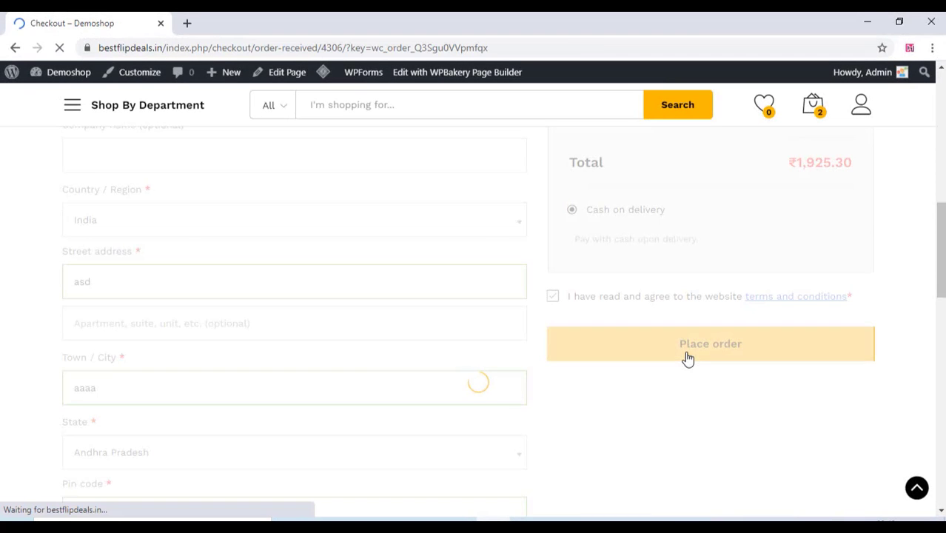
pyautogui.scroll(-4, 373, 382)
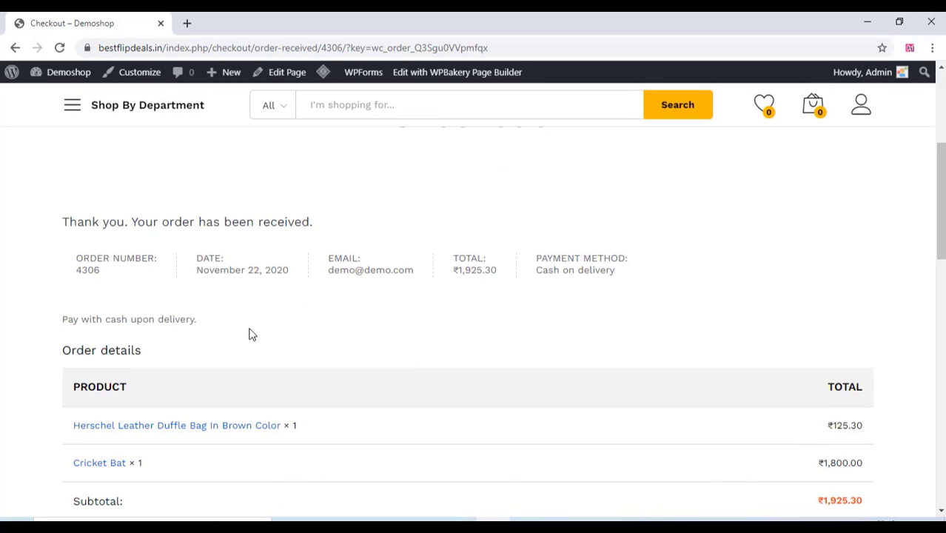
pyautogui.scroll(-2, 251, 337)
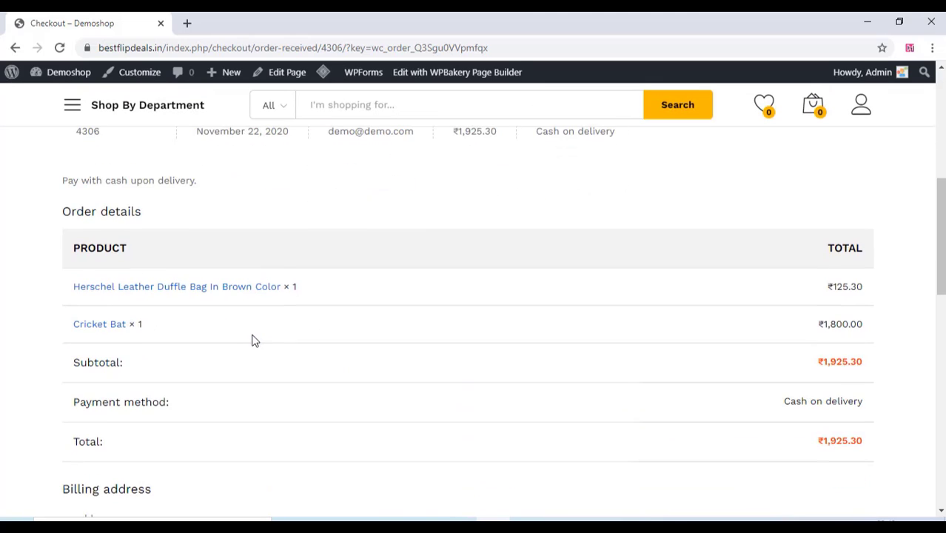
pyautogui.scroll(5, 252, 340)
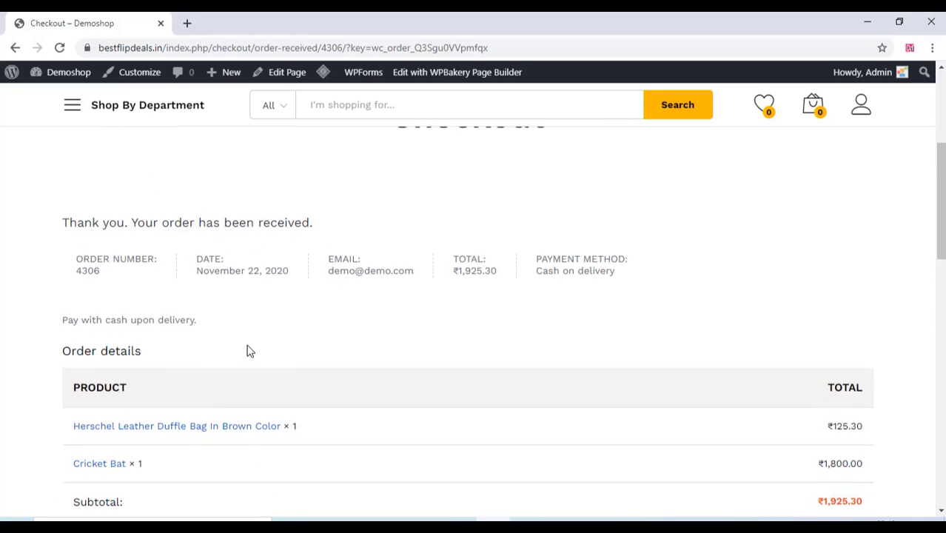
# Go to the WooCommerce orders list in the site's admin dashboard and open the newly placed order.
pyautogui.moveTo(61, 80)
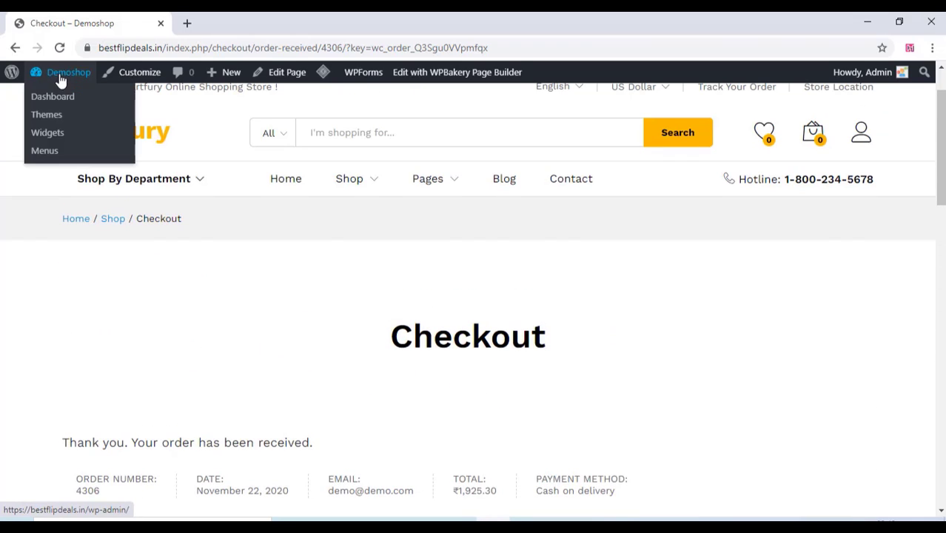
pyautogui.click(53, 104)
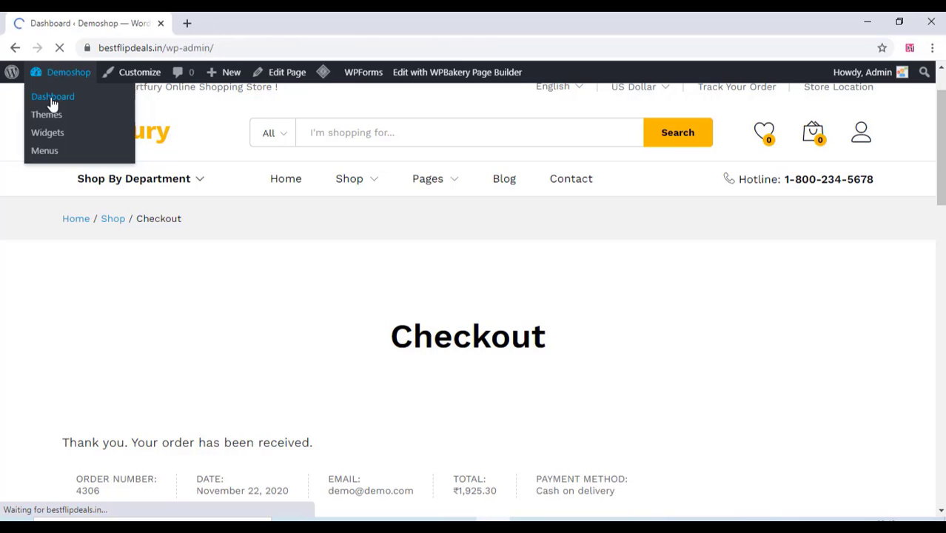
pyautogui.scroll(-1, 52, 233)
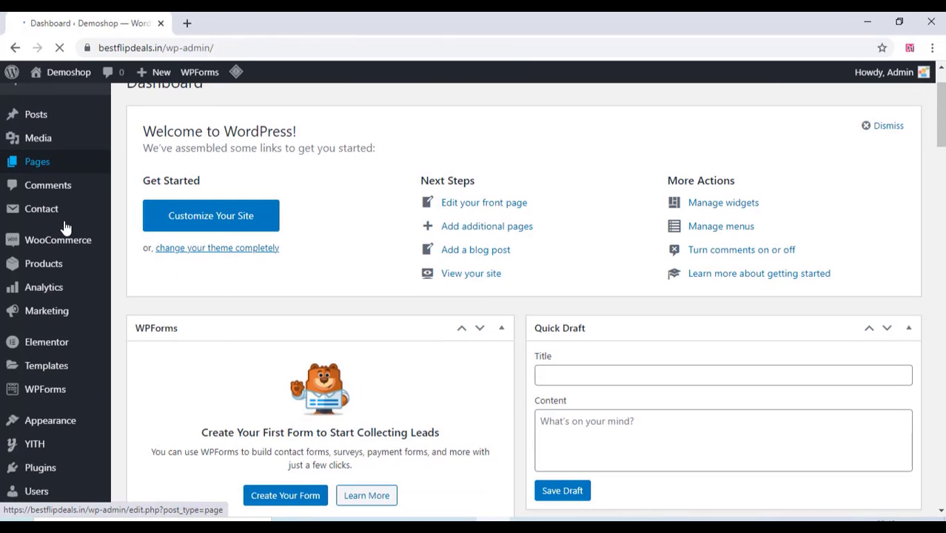
pyautogui.moveTo(65, 244)
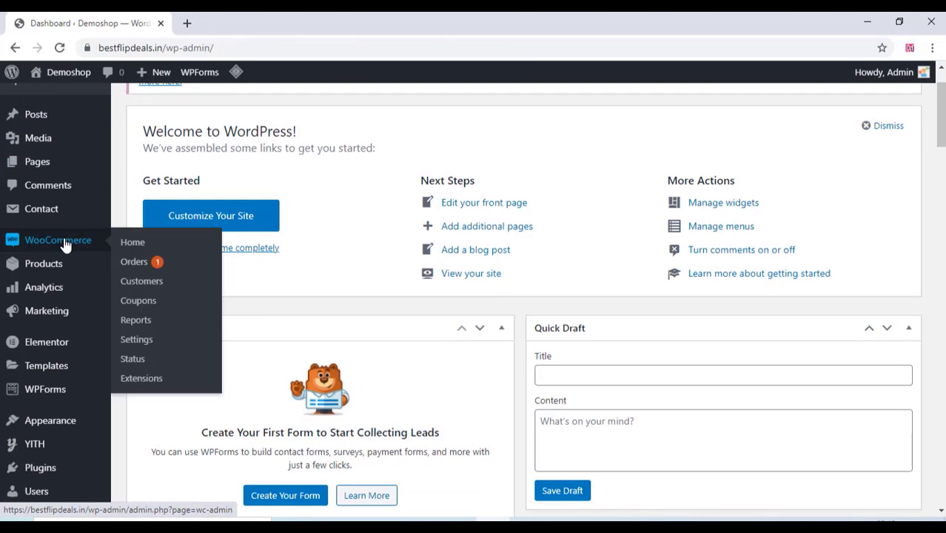
pyautogui.click(140, 267)
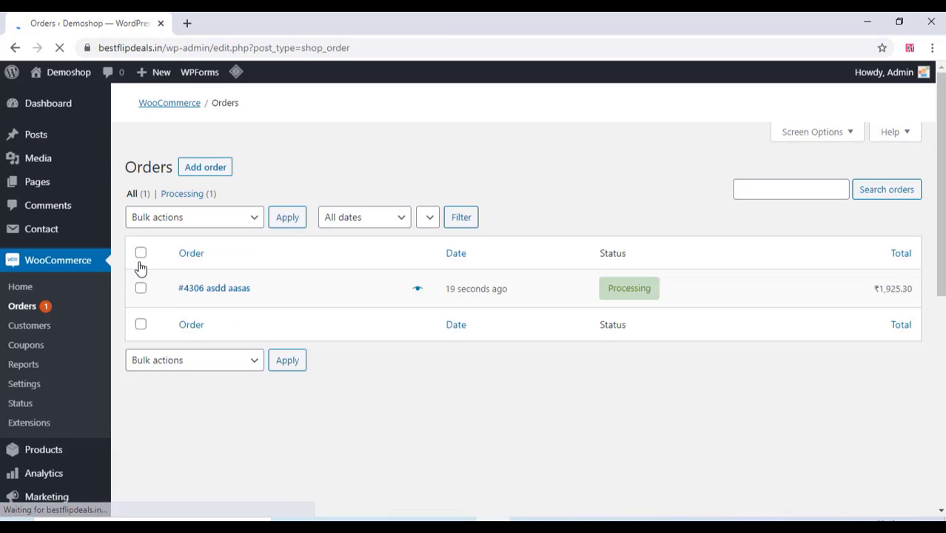
pyautogui.scroll(-3, 207, 376)
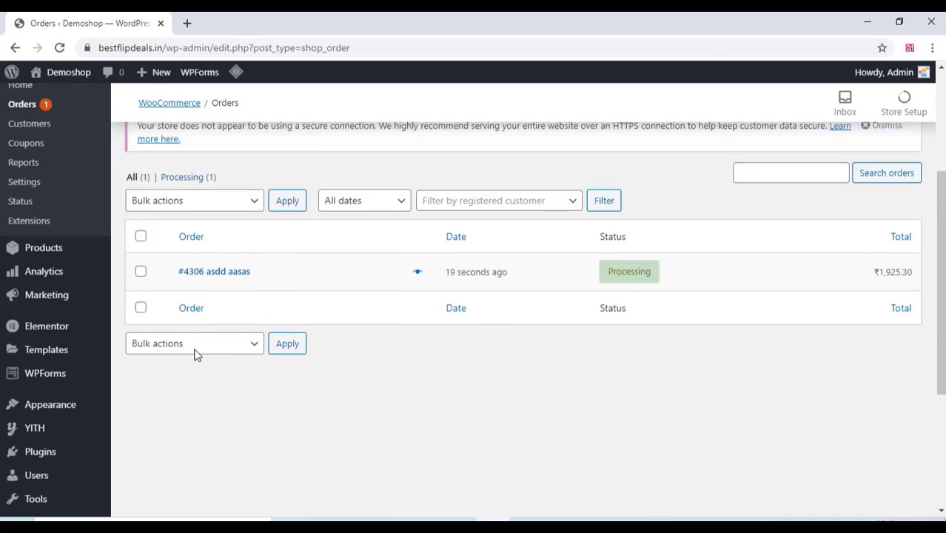
pyautogui.click(217, 268)
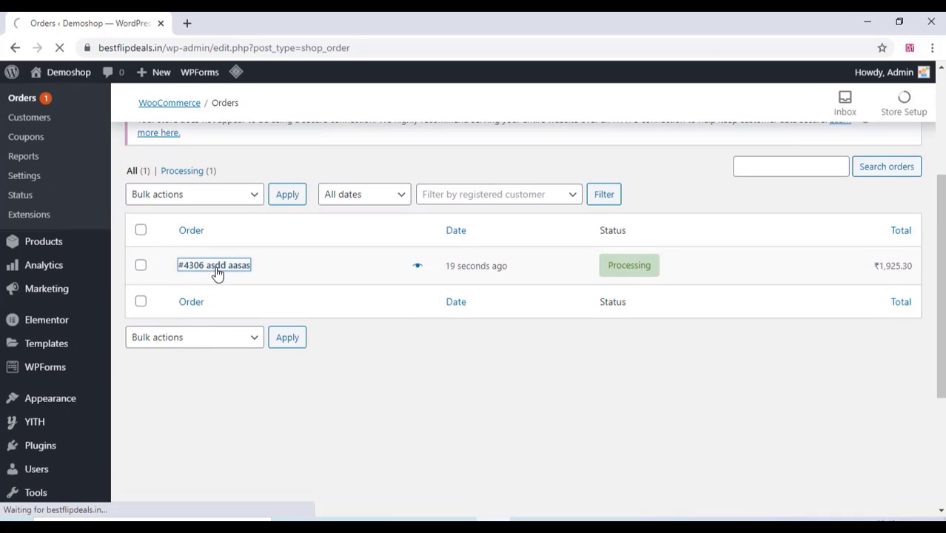
# Set the order's status to Completed and update the order.
pyautogui.scroll(-2, 216, 274)
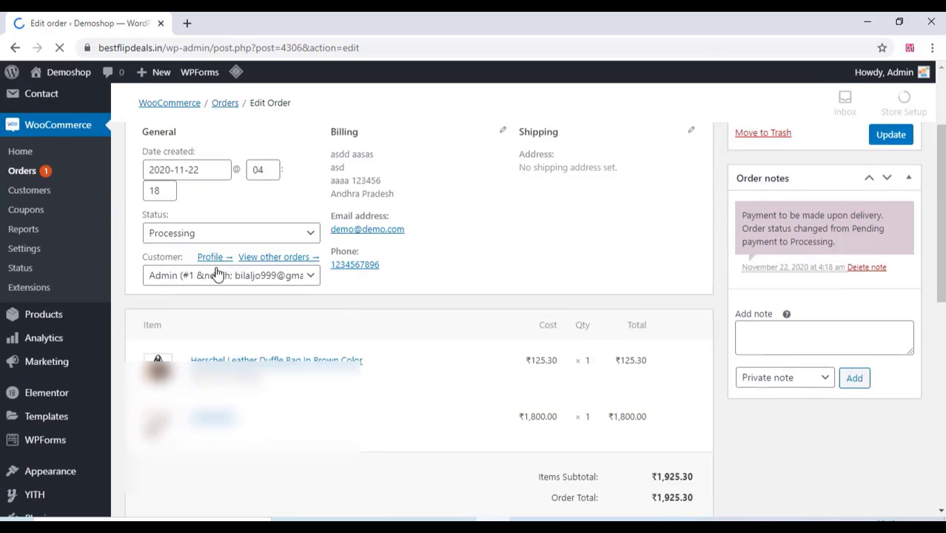
pyautogui.scroll(-3, 237, 259)
pyautogui.click(233, 267)
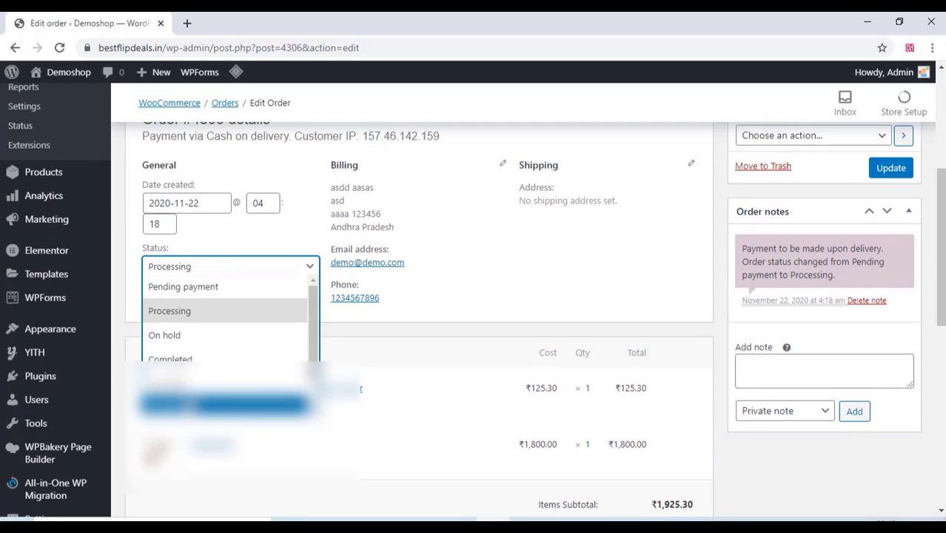
pyautogui.scroll(-1, 222, 400)
pyautogui.scroll(1, 200, 360)
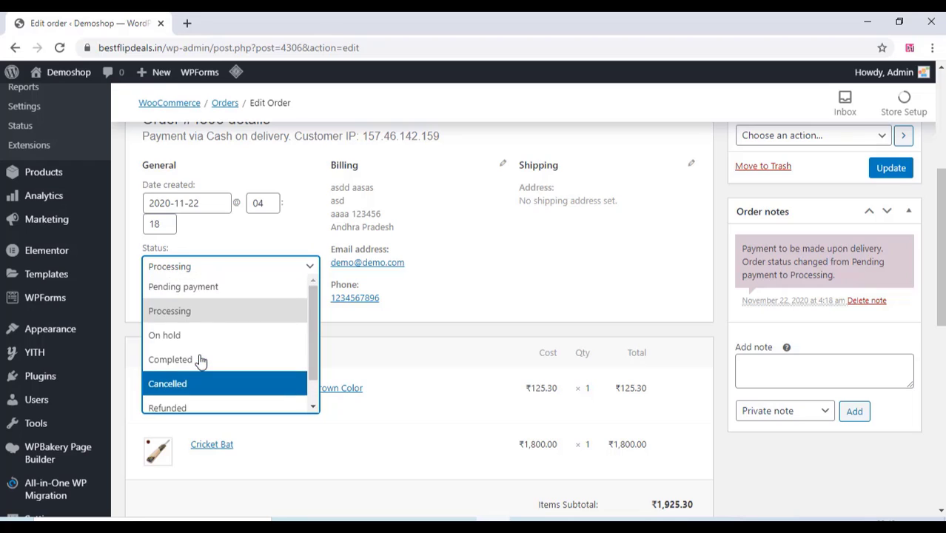
pyautogui.click(191, 361)
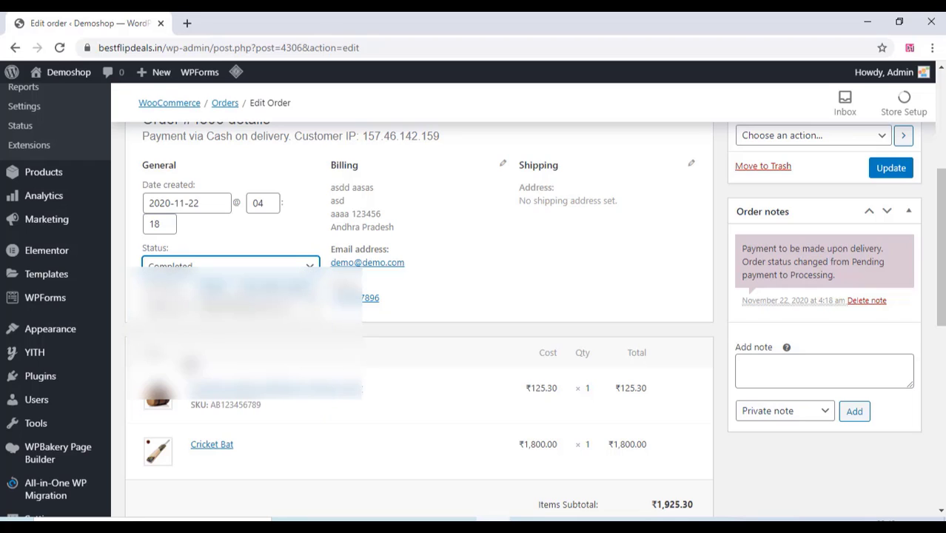
pyautogui.click(892, 173)
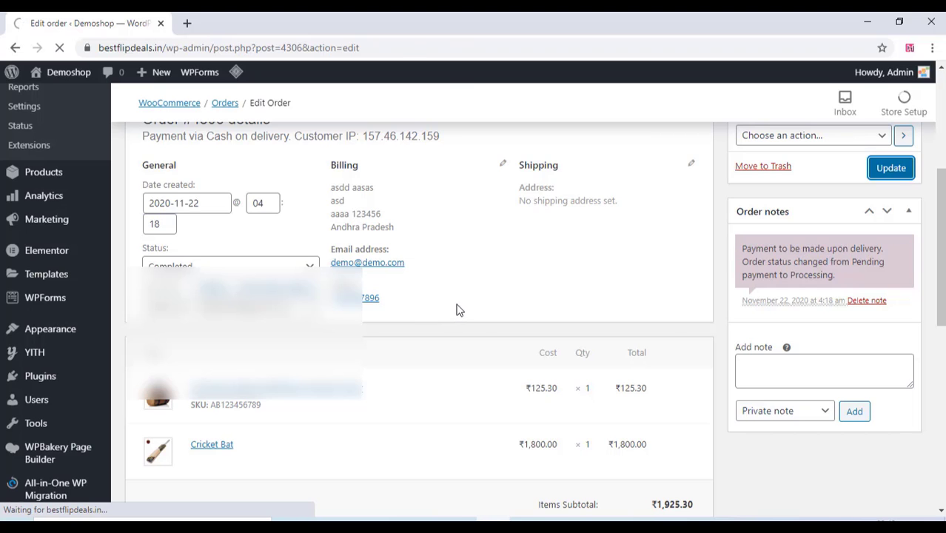
pyautogui.scroll(-1, 398, 313)
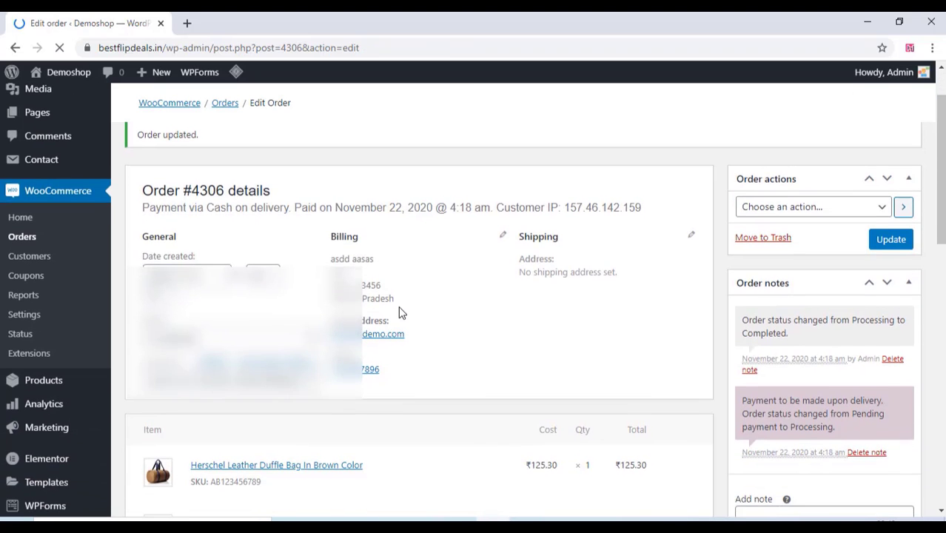